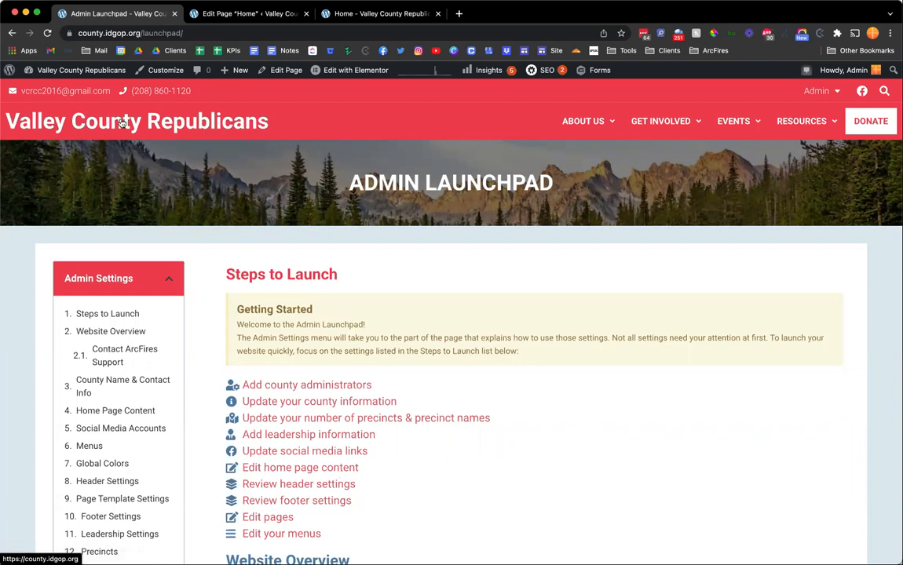
Open the Valley County Republicans home page in a separate tab and bring that tab into view.
super+click(73, 124)
key(ctrl+Tab)
key(ctrl+Tab)
key(ctrl+Tab)
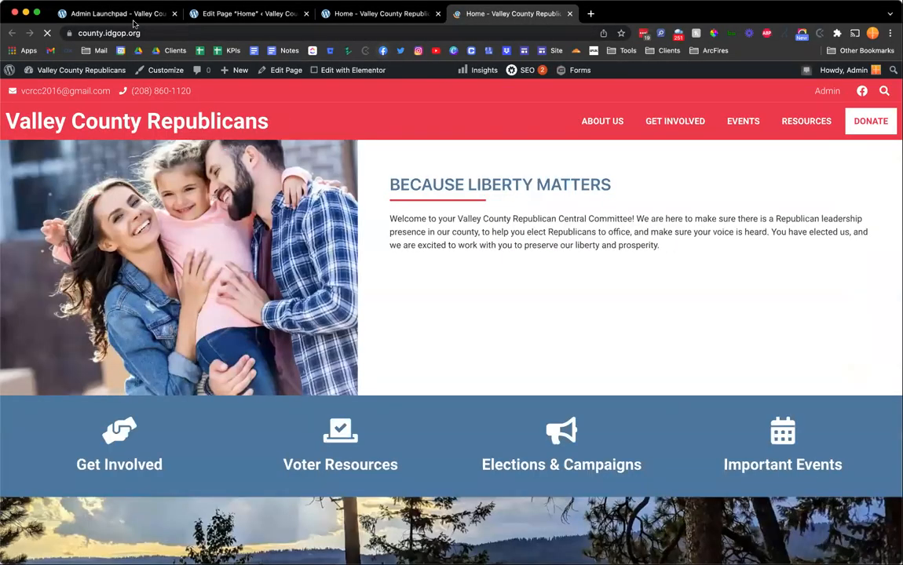
key(ctrl+Tab)
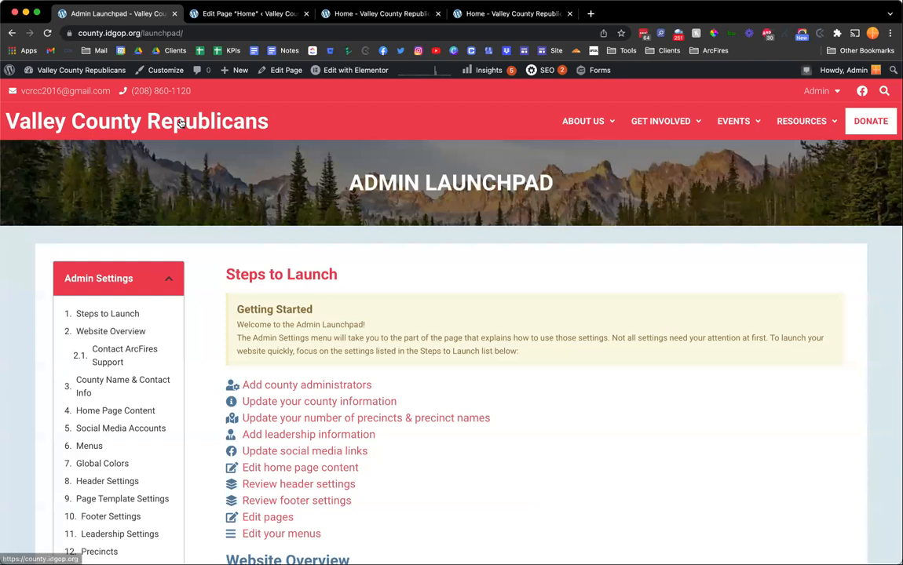
click(533, 18)
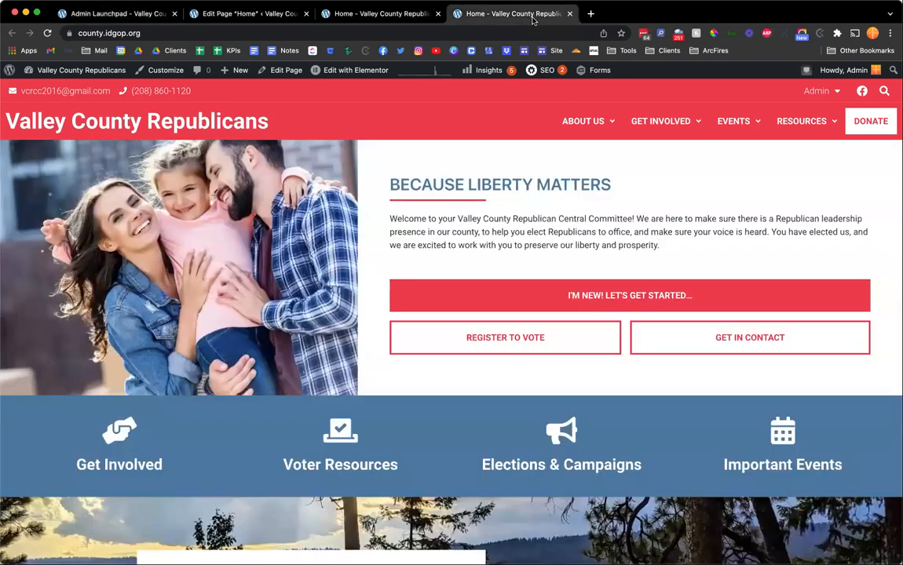
Look through the live home page from the hero section down to the quote section and back.
scroll(376, 201, down, 5)
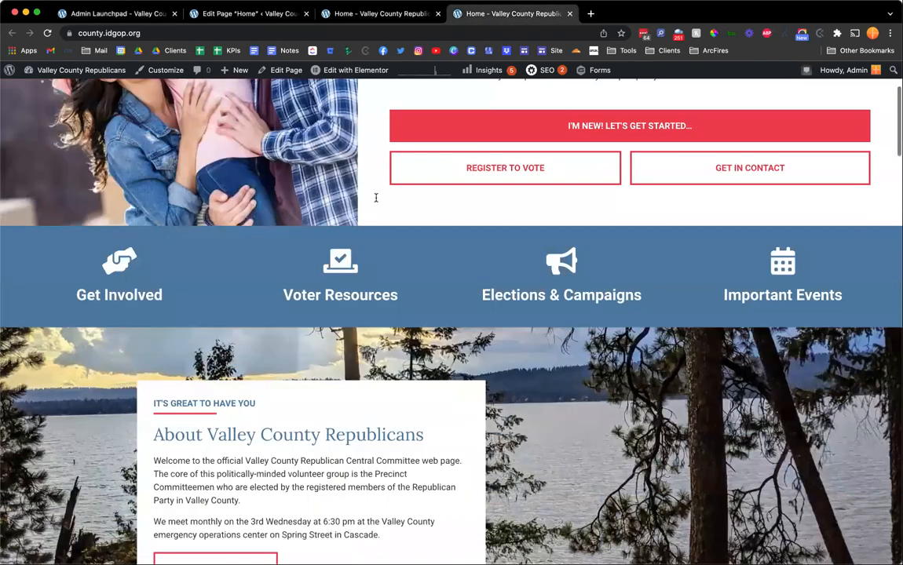
scroll(376, 199, down, 10)
scroll(375, 200, down, 10)
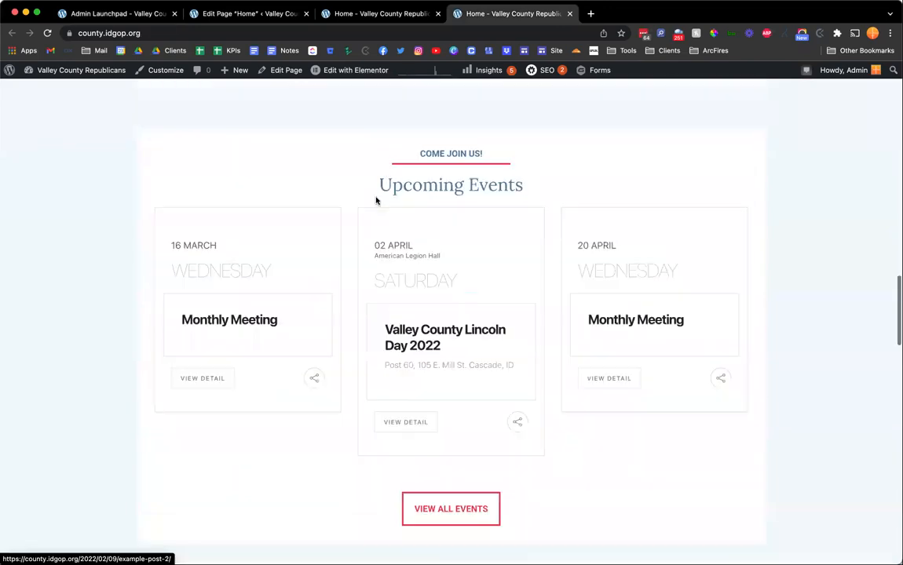
scroll(375, 201, down, 5)
scroll(376, 200, down, 10)
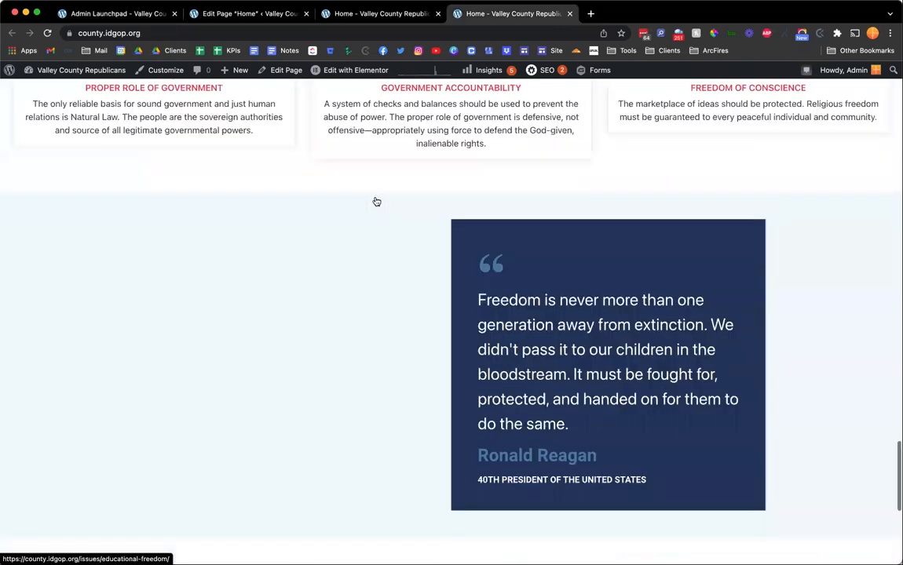
scroll(375, 200, down, 5)
scroll(376, 200, up, 10)
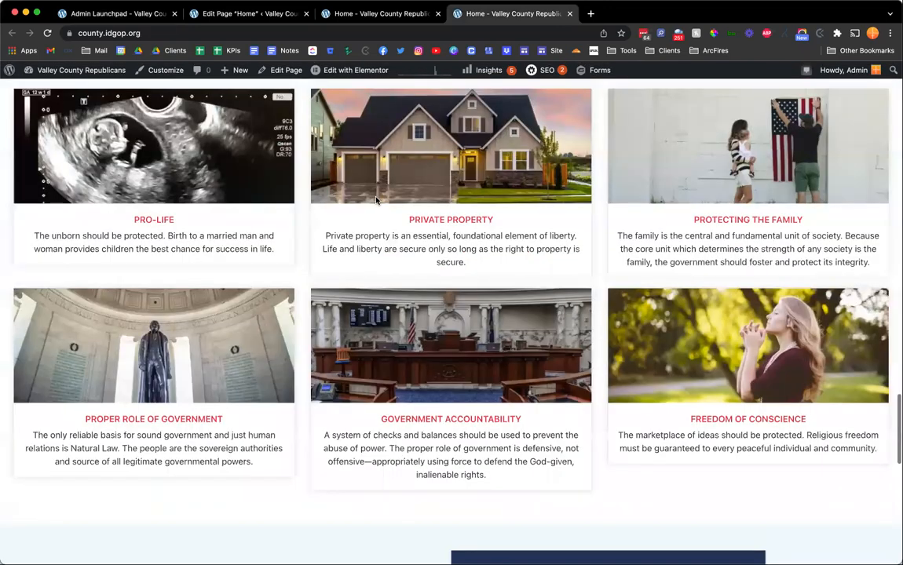
scroll(375, 200, up, 15)
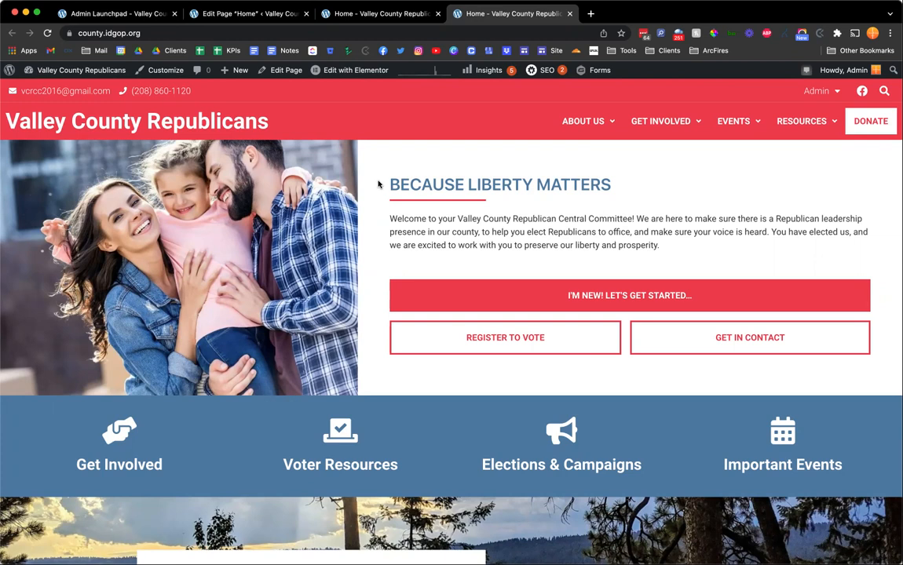
Close the extra home page tab and open the home page content for editing from the Admin Launchpad.
key(super+w)
key(super+1)
scroll(350, 230, down, 2)
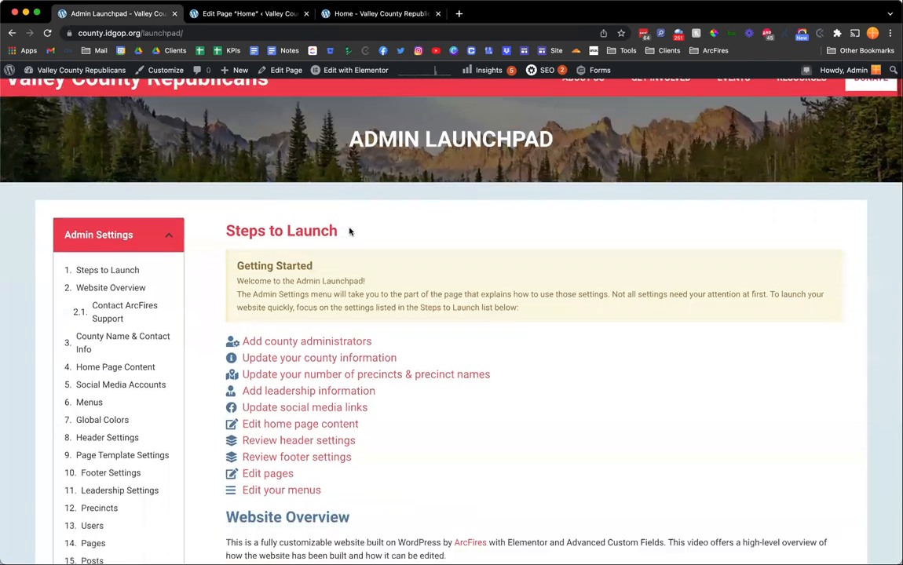
scroll(296, 393, down, 3)
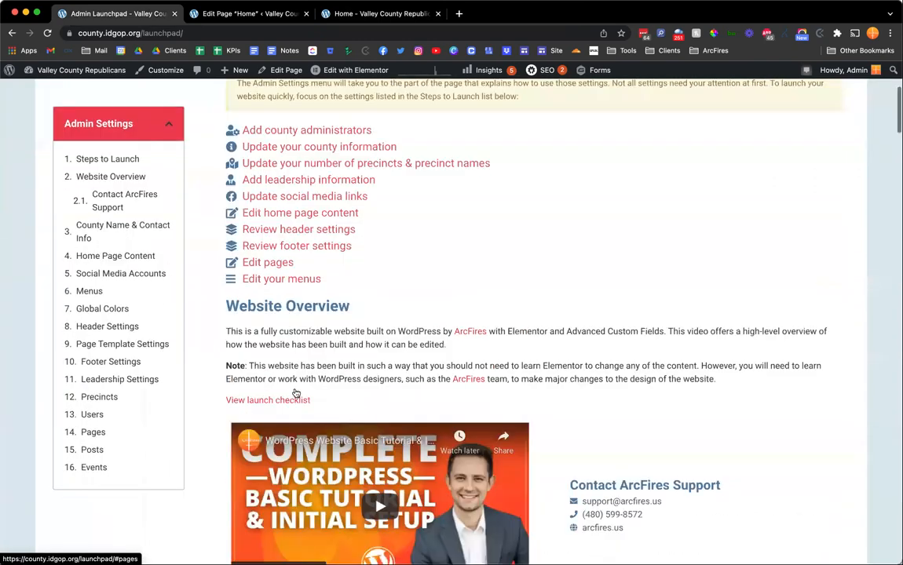
scroll(296, 393, down, 7)
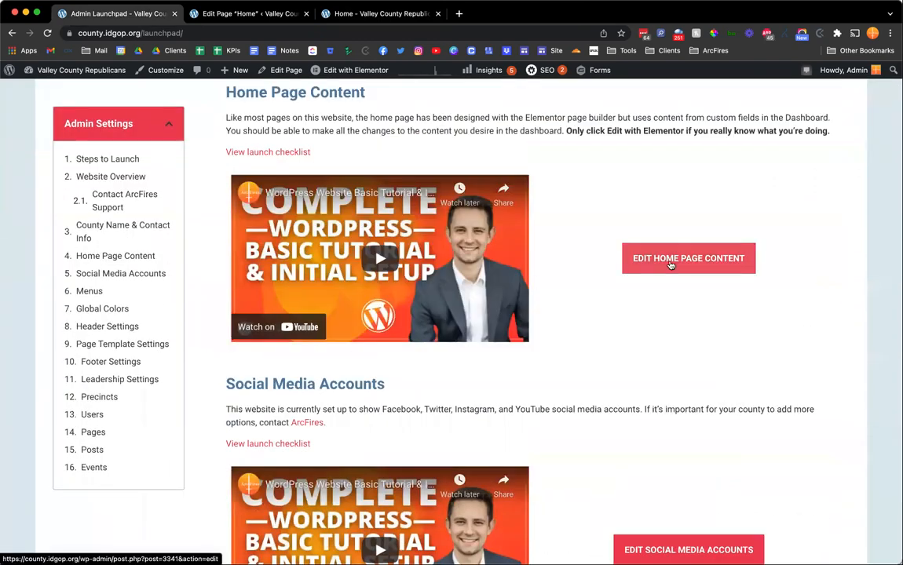
click(670, 265)
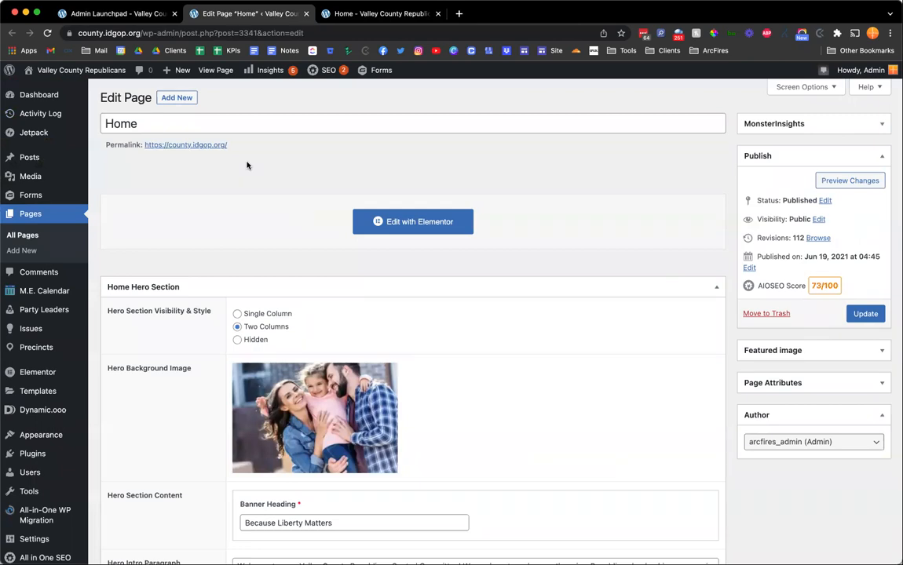
Compare the hero, action bar and welcome fields of the Home page editor with the live home page.
scroll(246, 165, down, 10)
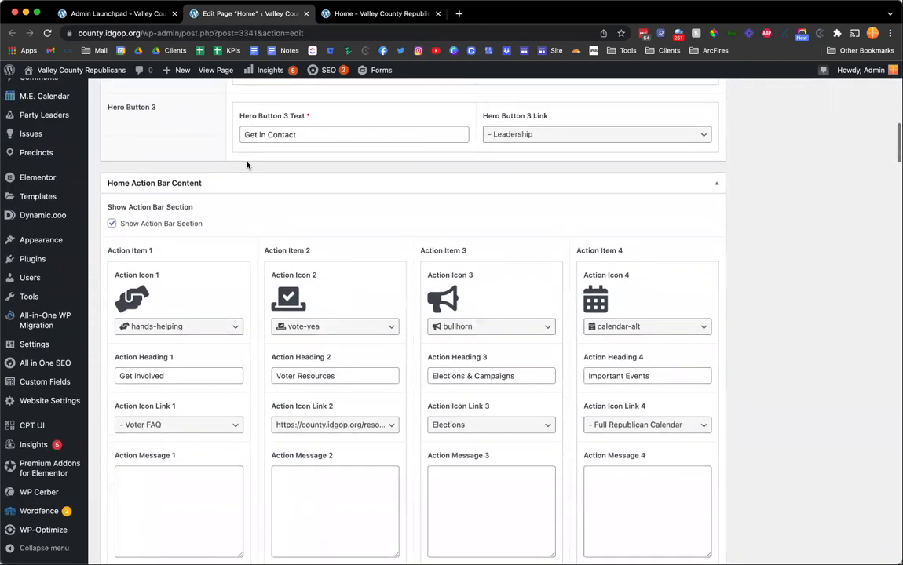
scroll(247, 165, down, 10)
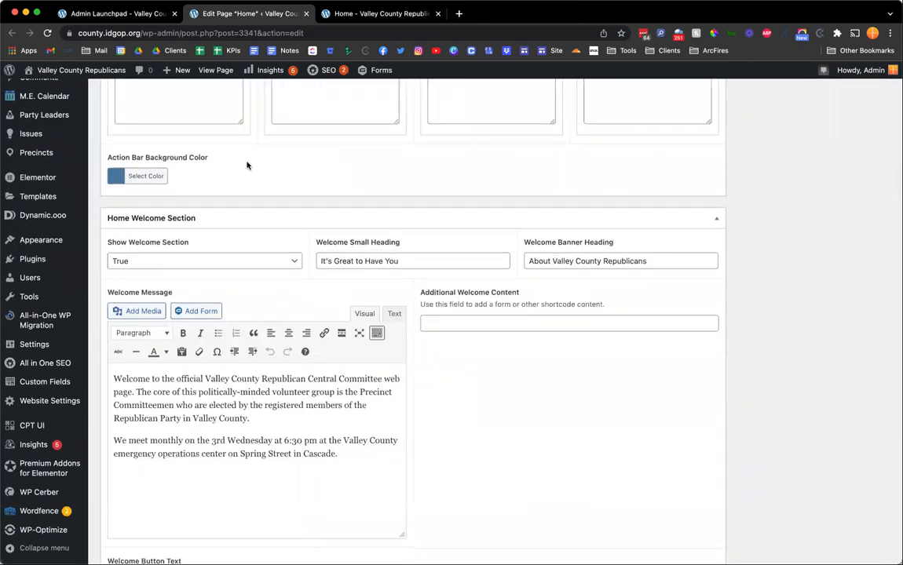
key(ctrl+Tab)
scroll(470, 216, down, 8)
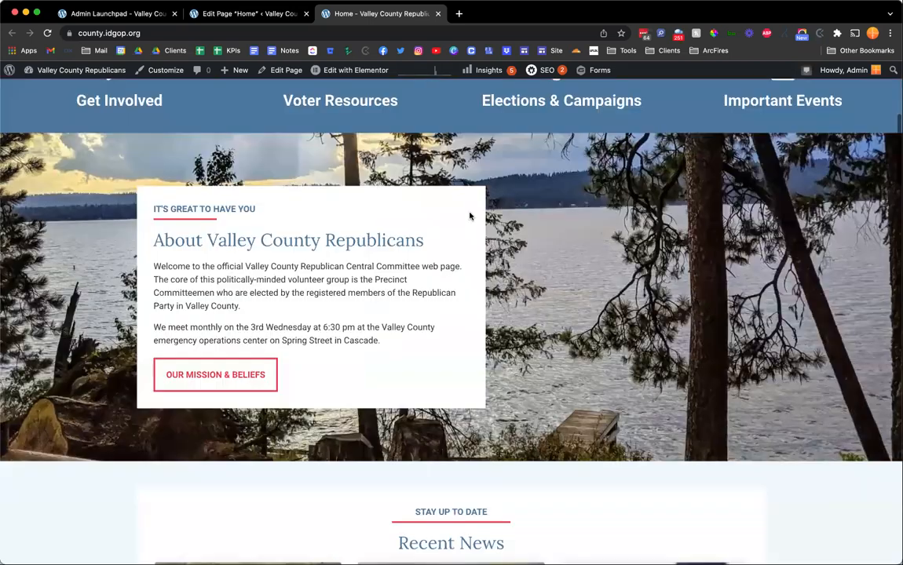
scroll(470, 216, up, 8)
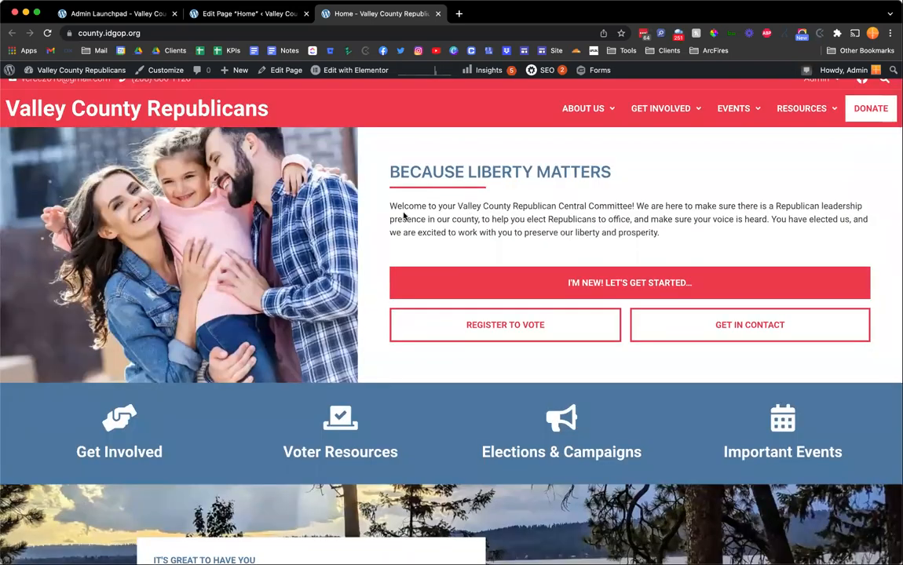
Examine the Home page editor's posts section, core values rows and quote section settings.
key(ctrl+shift+Tab)
scroll(327, 222, down, 20)
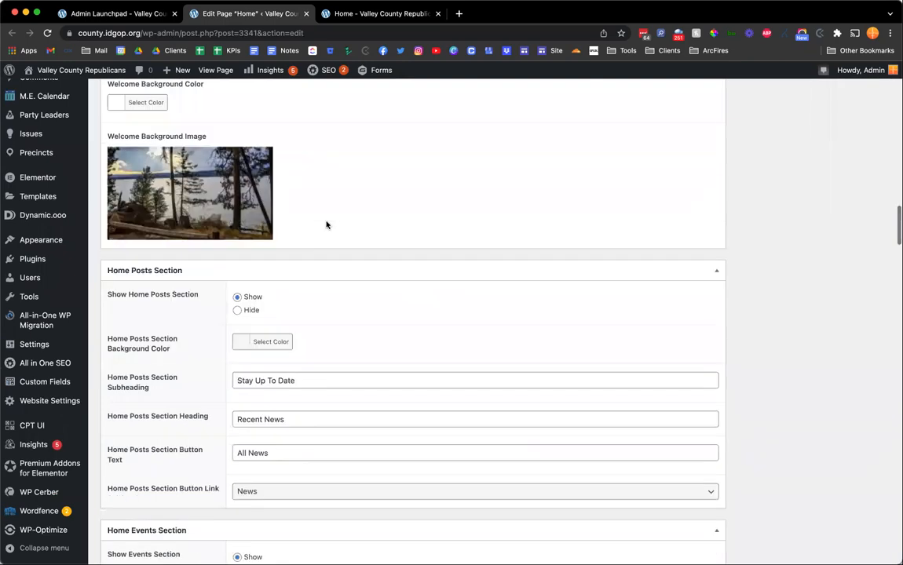
scroll(326, 226, down, 20)
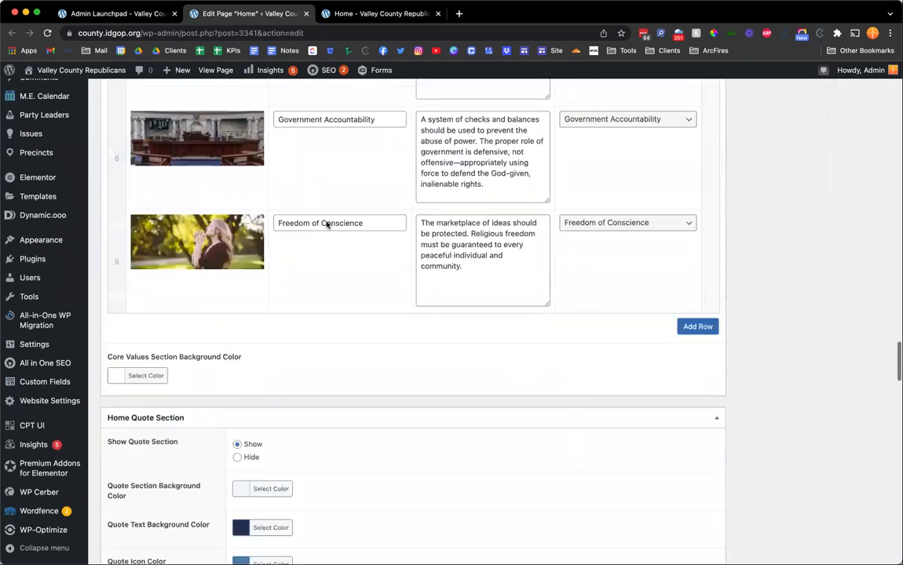
scroll(326, 226, up, 4)
scroll(327, 225, up, 10)
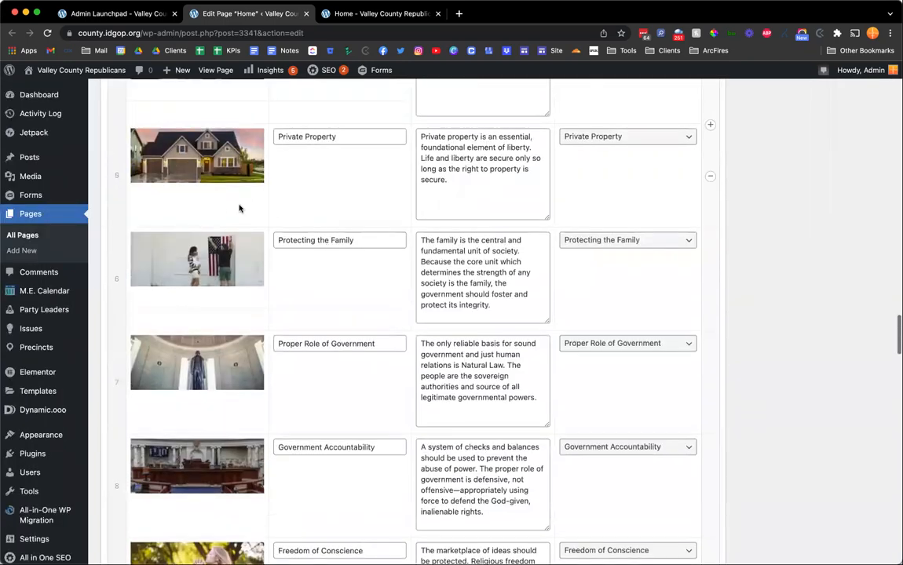
scroll(228, 243, down, 3)
scroll(219, 281, down, 10)
scroll(219, 282, up, 4)
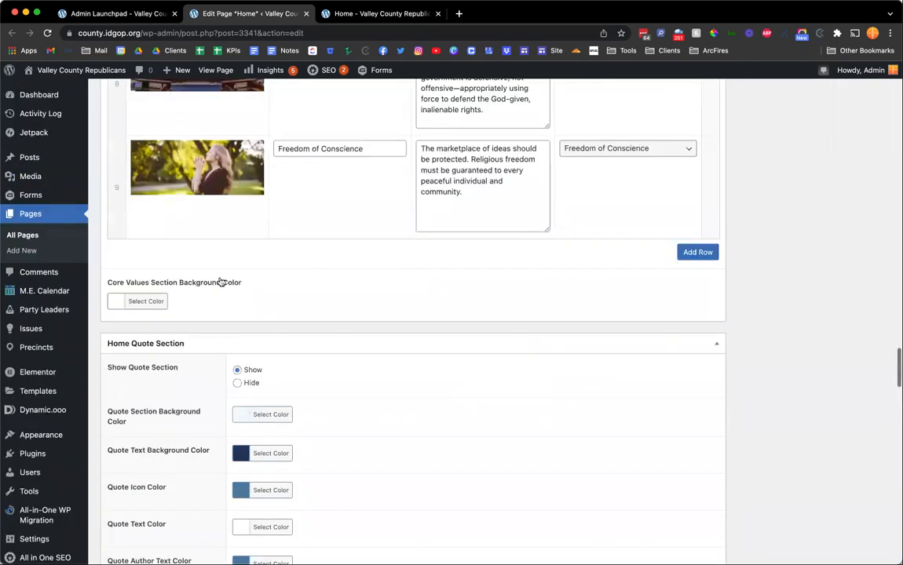
scroll(219, 281, down, 3)
scroll(219, 281, up, 5)
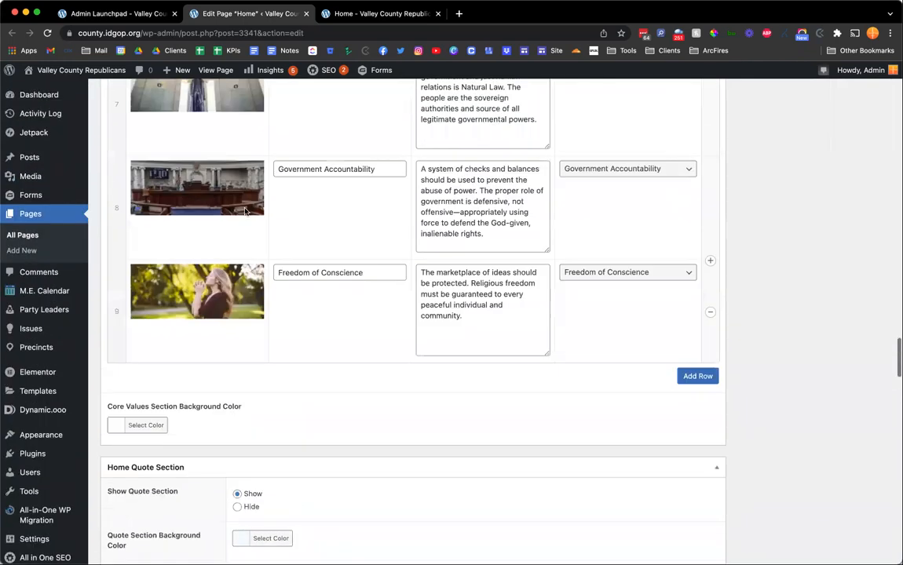
scroll(290, 348, up, 10)
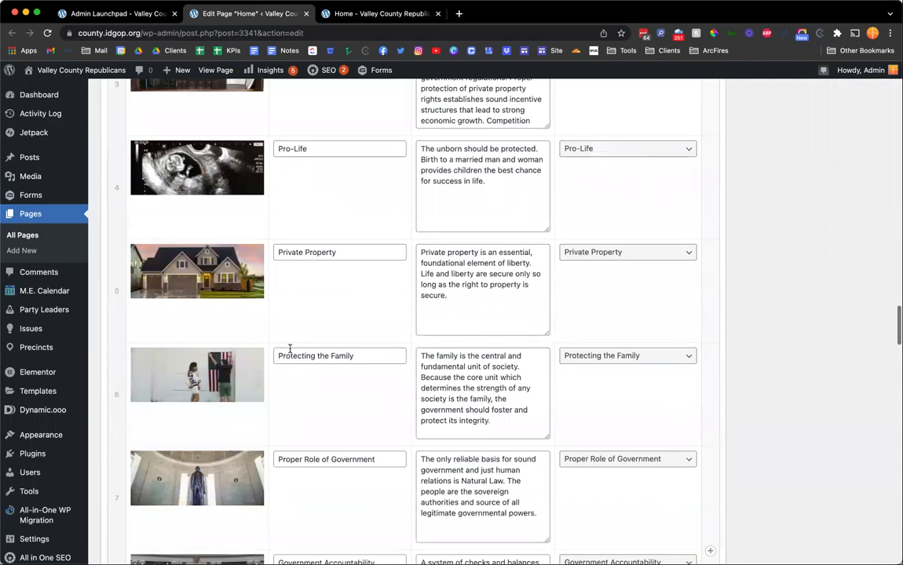
Review the core values, upcoming events, recent news and action bar sections on the live home page.
key(ctrl+Tab)
scroll(307, 335, down, 3)
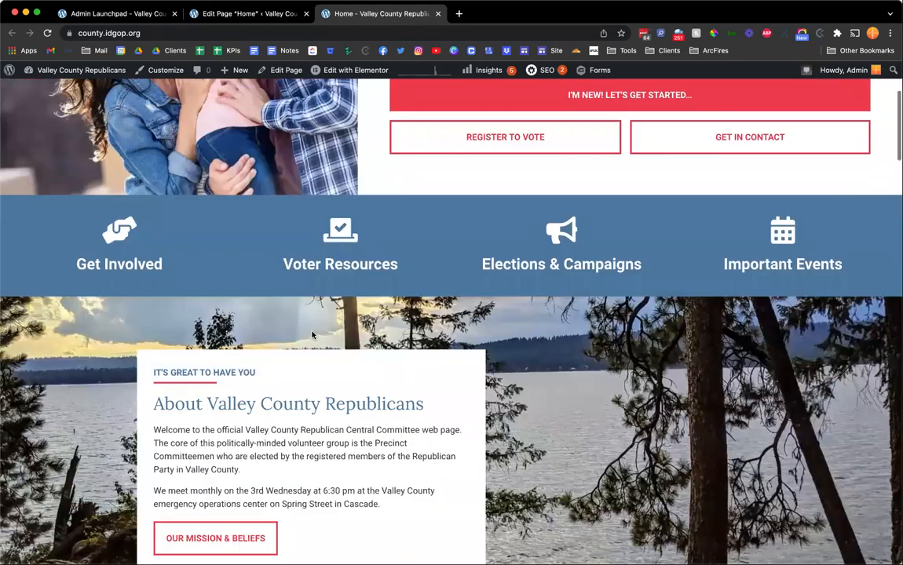
scroll(312, 335, down, 10)
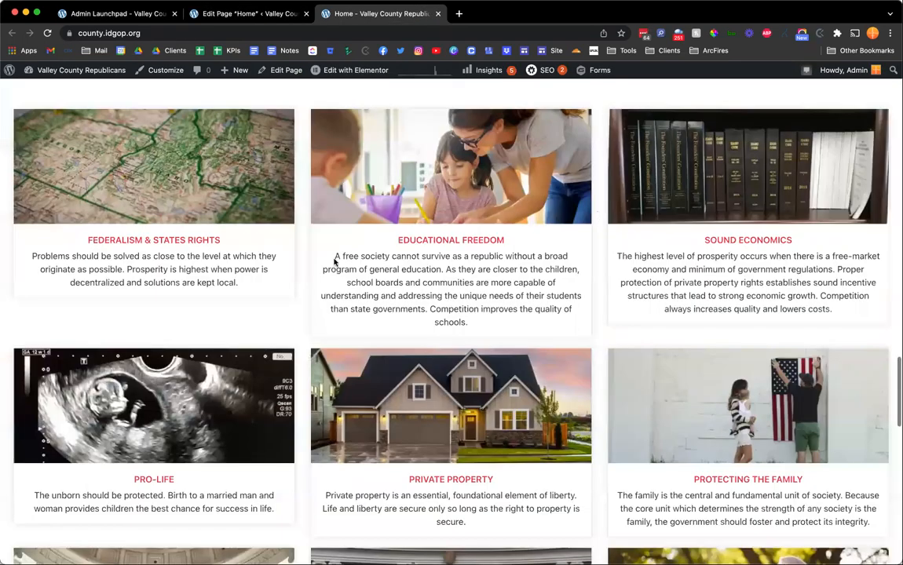
scroll(334, 263, down, 3)
scroll(335, 262, down, 10)
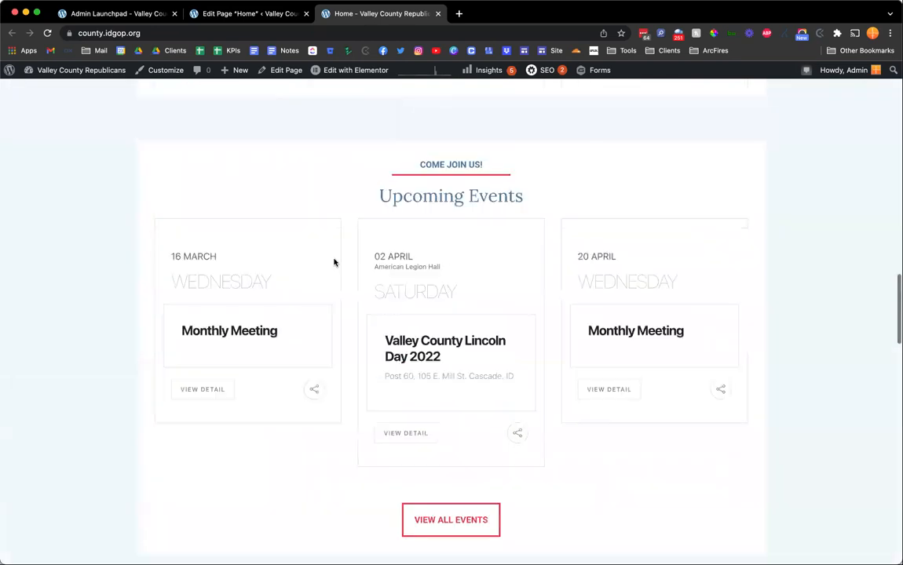
scroll(337, 238, up, 15)
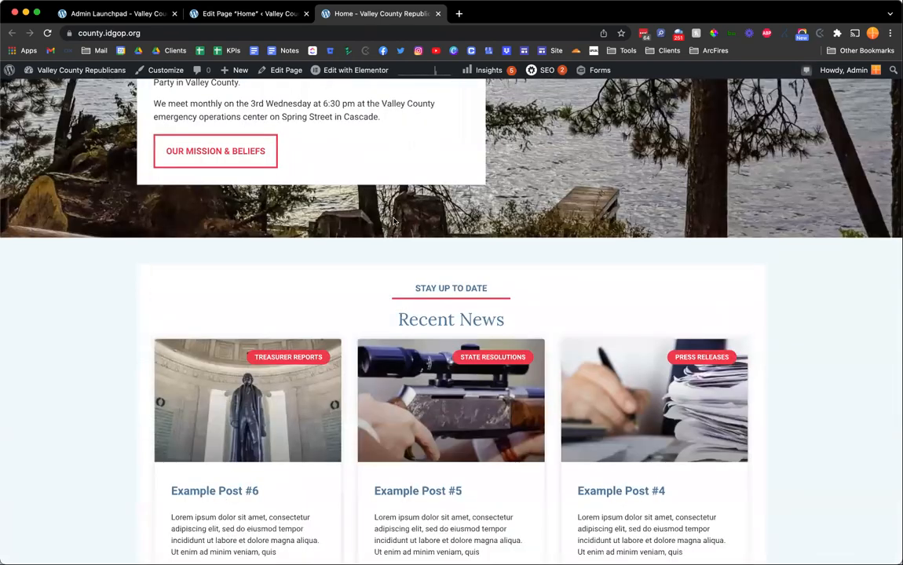
scroll(353, 195, up, 5)
scroll(115, 300, up, 2)
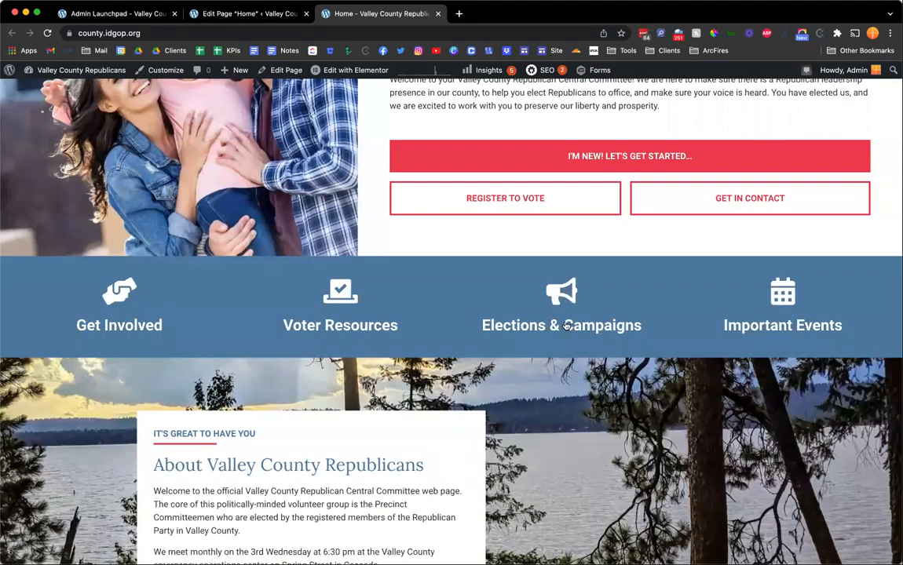
Find the Home Action Bar Content fields in the page editor and inspect the headings of action items 1 to 3.
key(ctrl+shift+Tab)
scroll(414, 310, down, 10)
scroll(412, 312, up, 2)
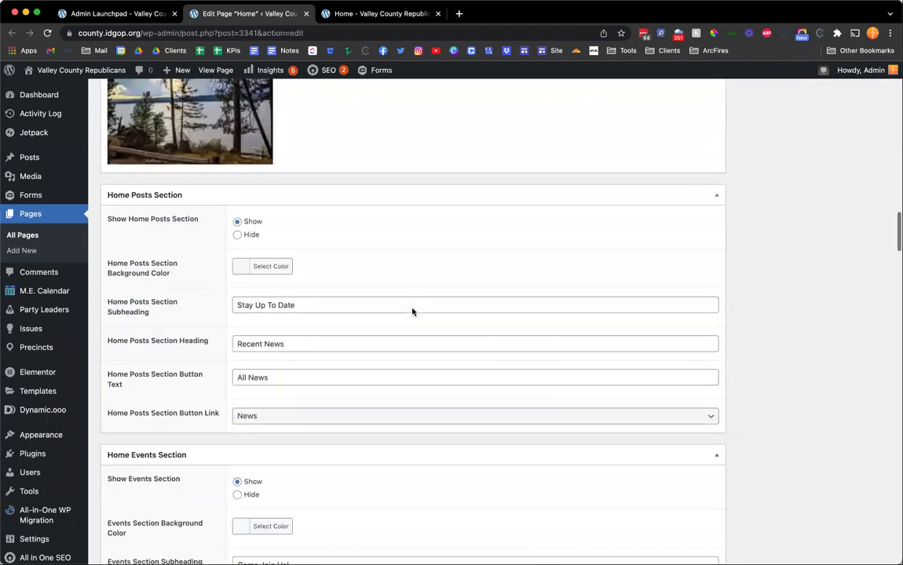
scroll(739, 223, up, 10)
scroll(738, 223, up, 6)
double_click(147, 353)
click(320, 352)
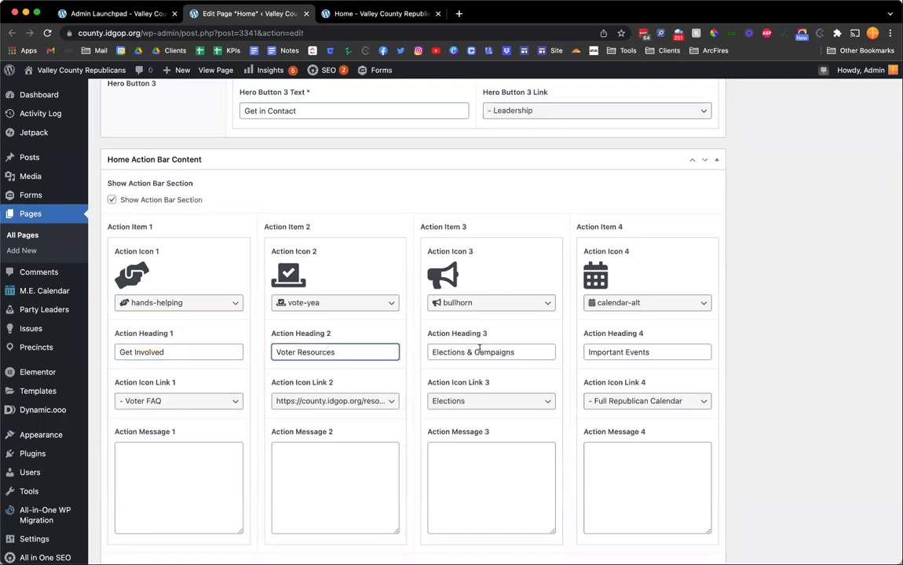
triple_click(479, 352)
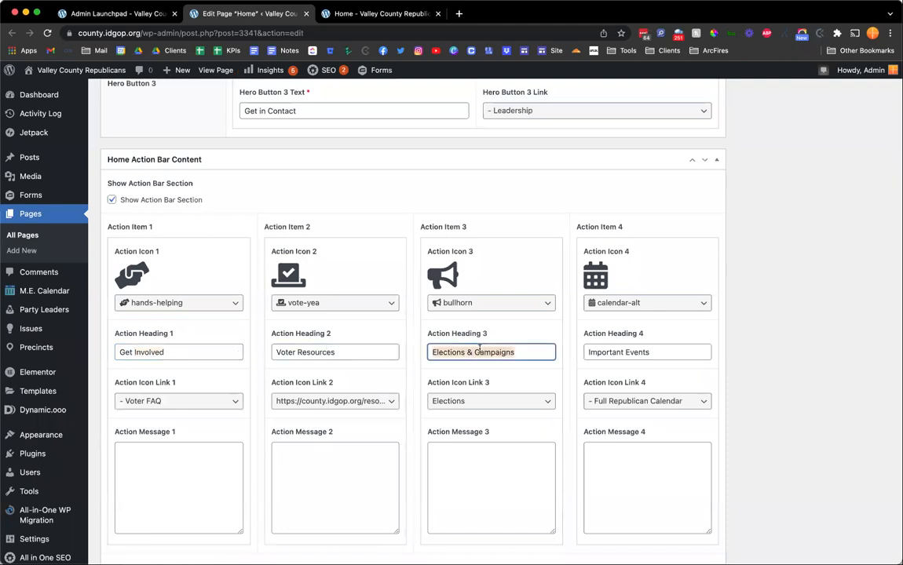
Check the Home page's permalink options, view the live hero section and return to the Home page editor.
scroll(479, 349, up, 15)
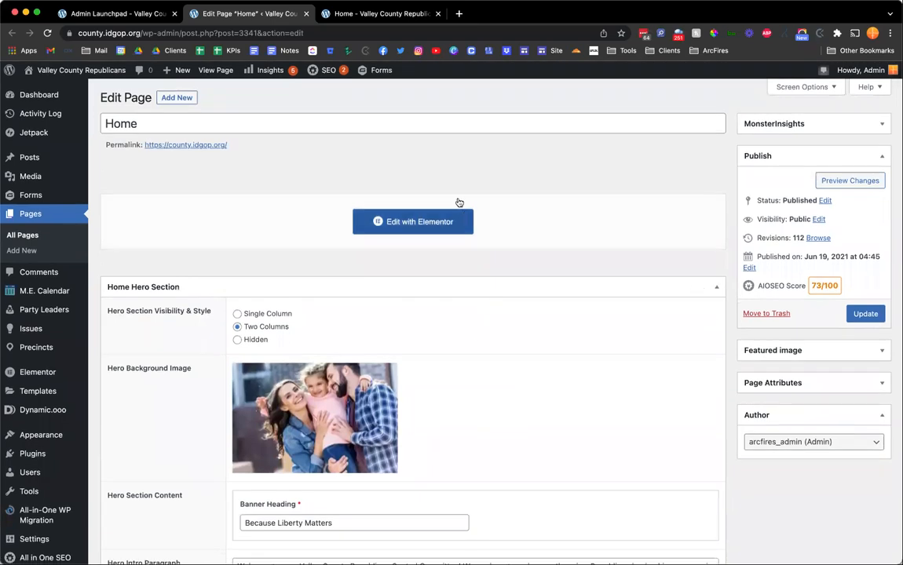
right_click(207, 146)
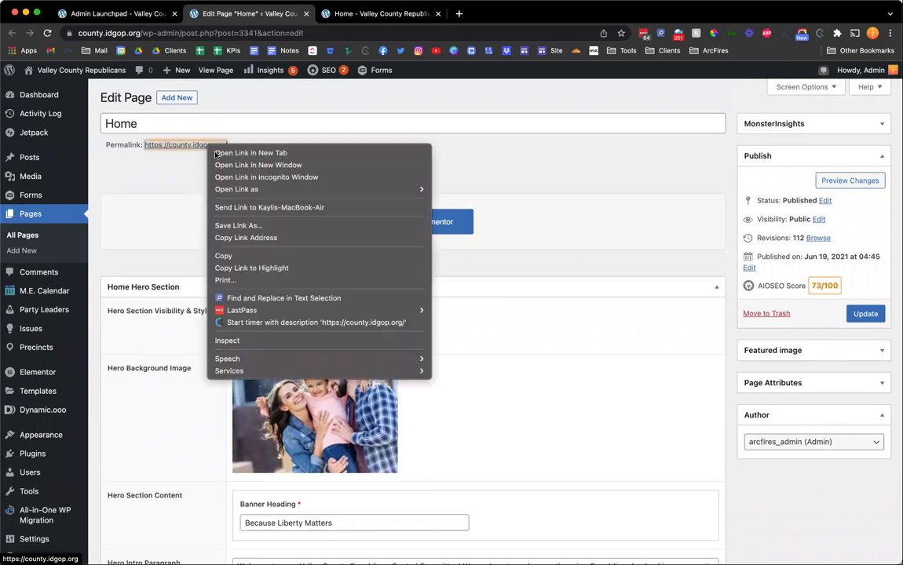
click(263, 141)
key(ctrl+Tab)
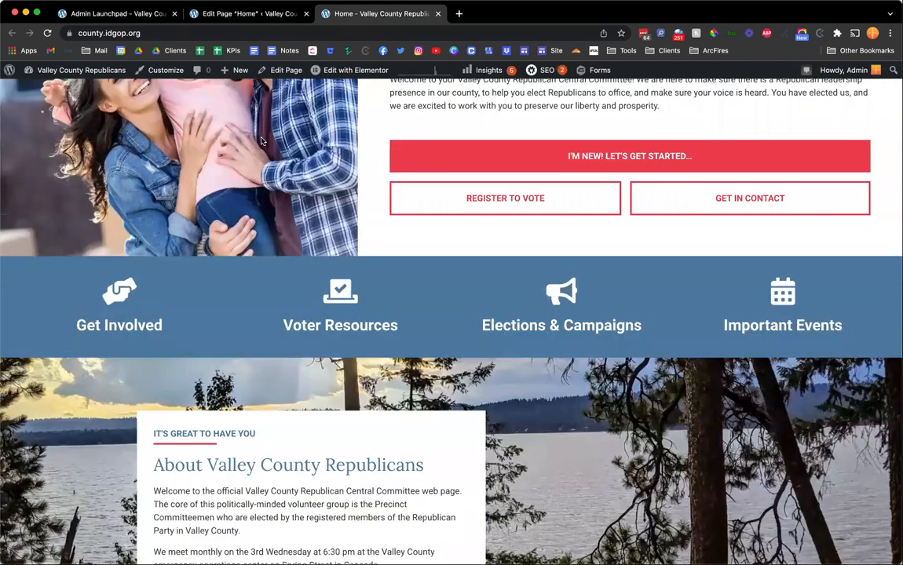
scroll(299, 160, up, 3)
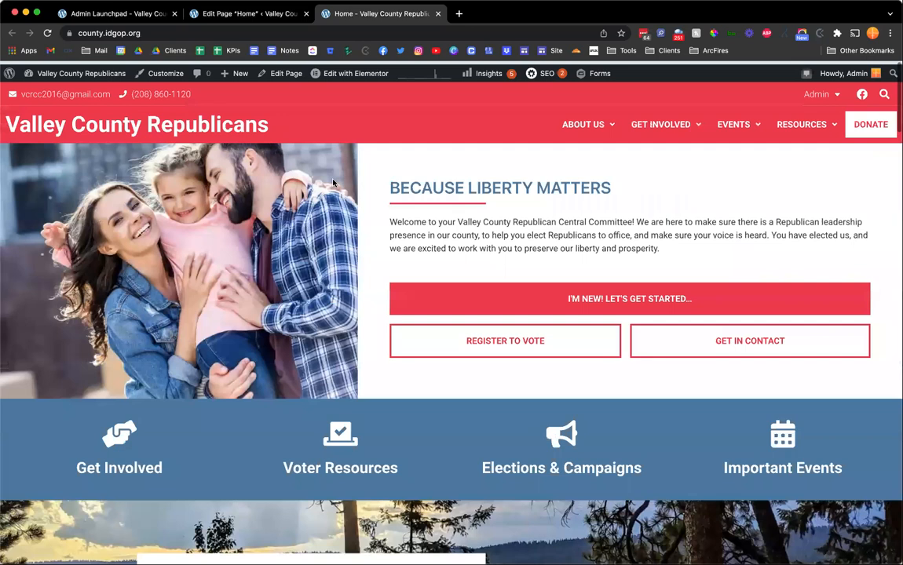
key(ctrl+shift+Tab)
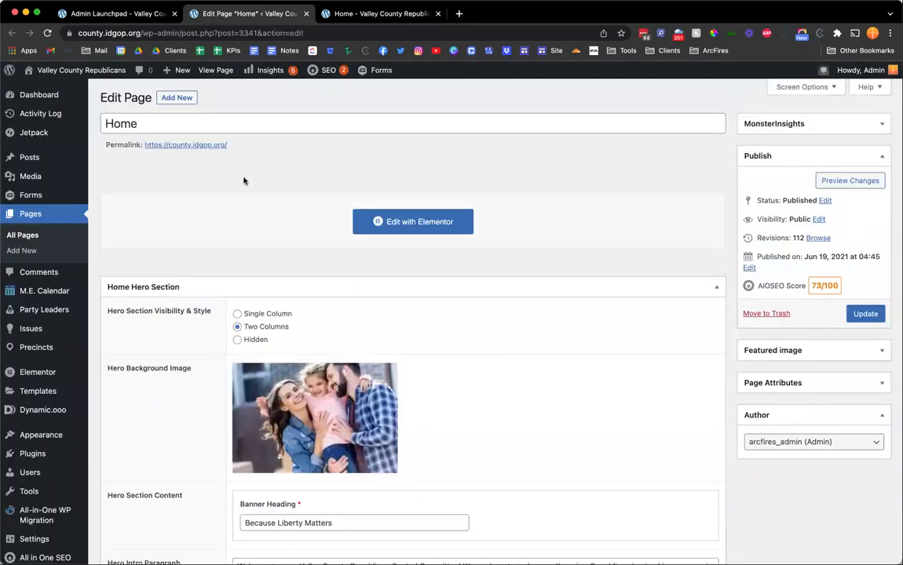
Compare the hero section on the live home page with the Home Hero Section fields in the page editor.
key(ctrl+Tab)
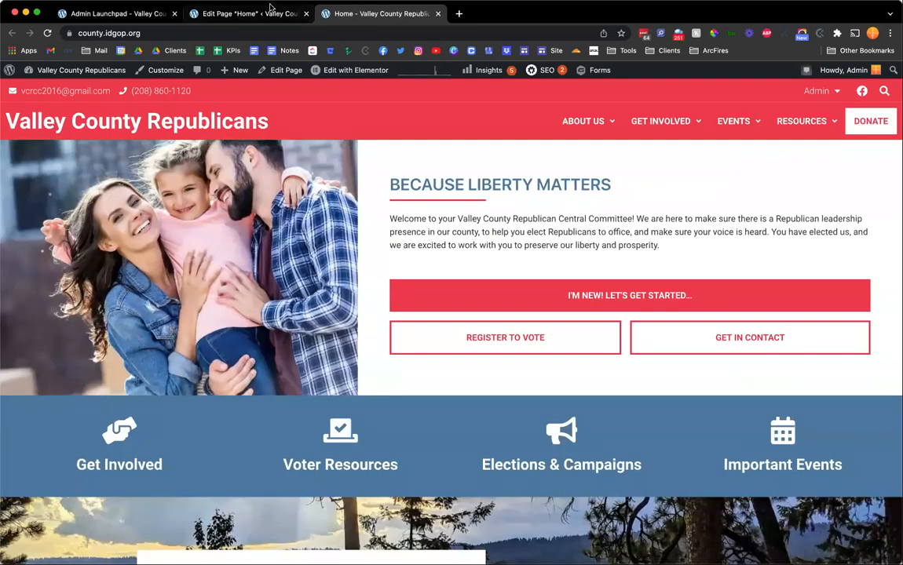
click(248, 13)
click(356, 17)
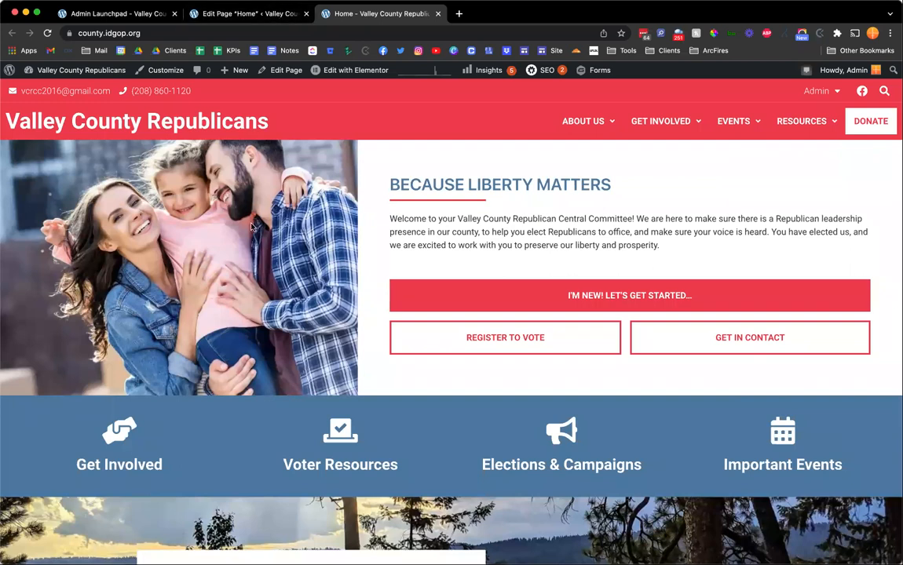
click(250, 14)
scroll(278, 418, down, 2)
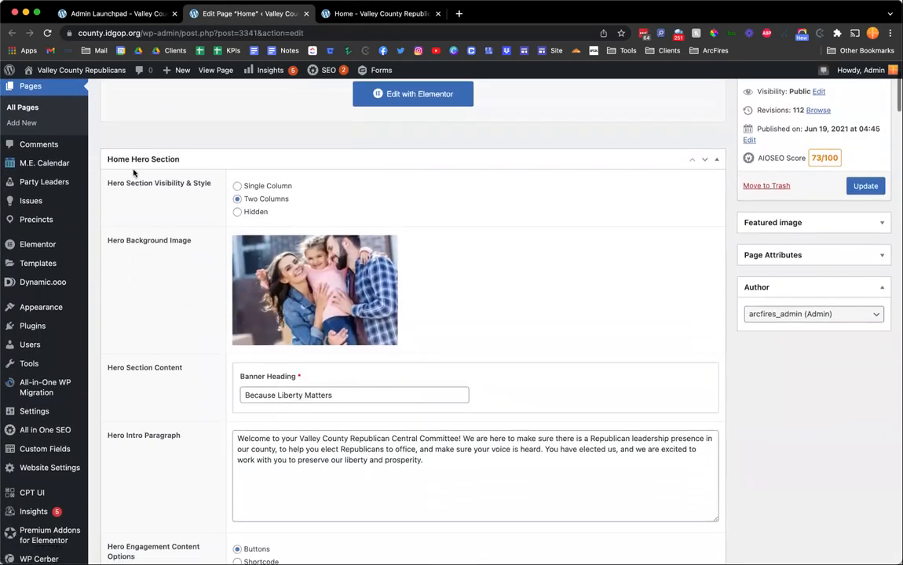
Review the live home page from the hero section through news, events, core values and quote to the footer.
key(ctrl+Tab)
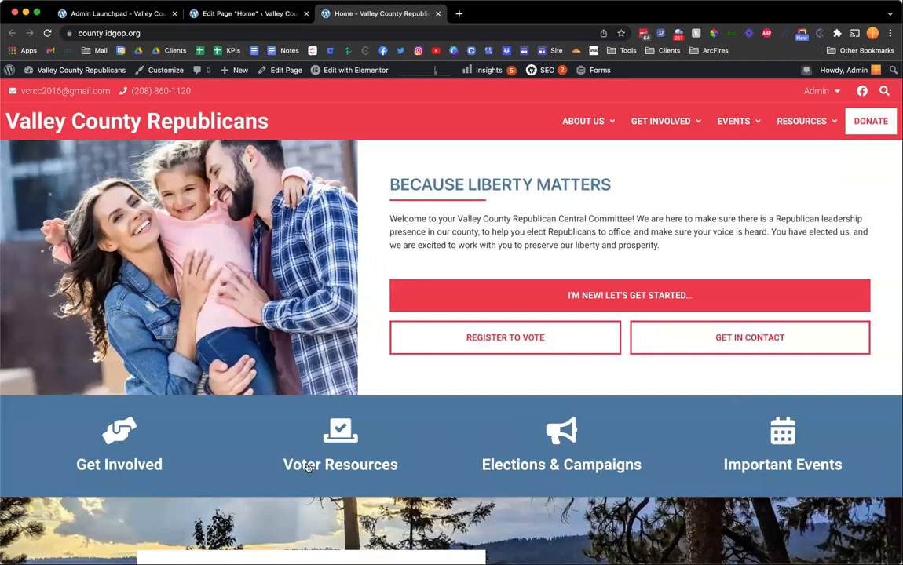
scroll(308, 469, down, 2)
scroll(345, 291, down, 3)
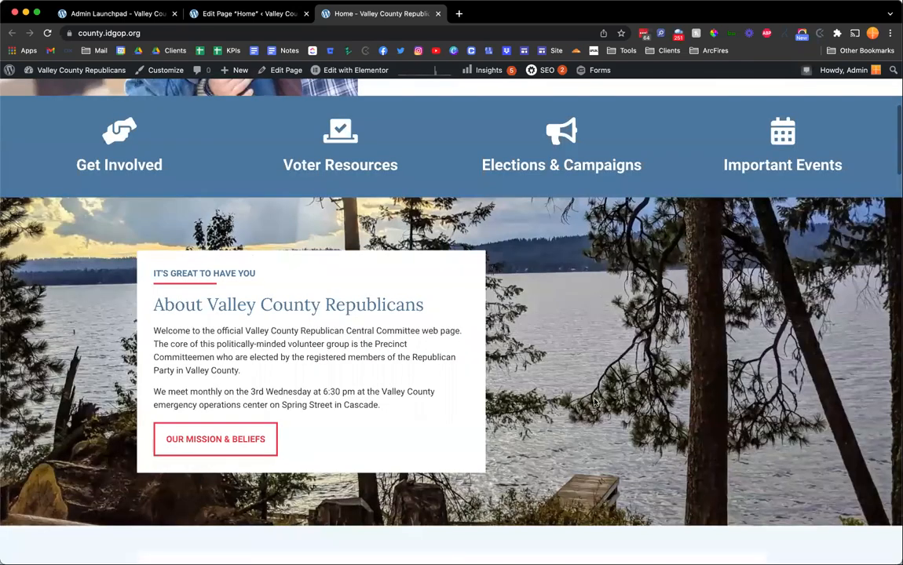
scroll(258, 335, down, 5)
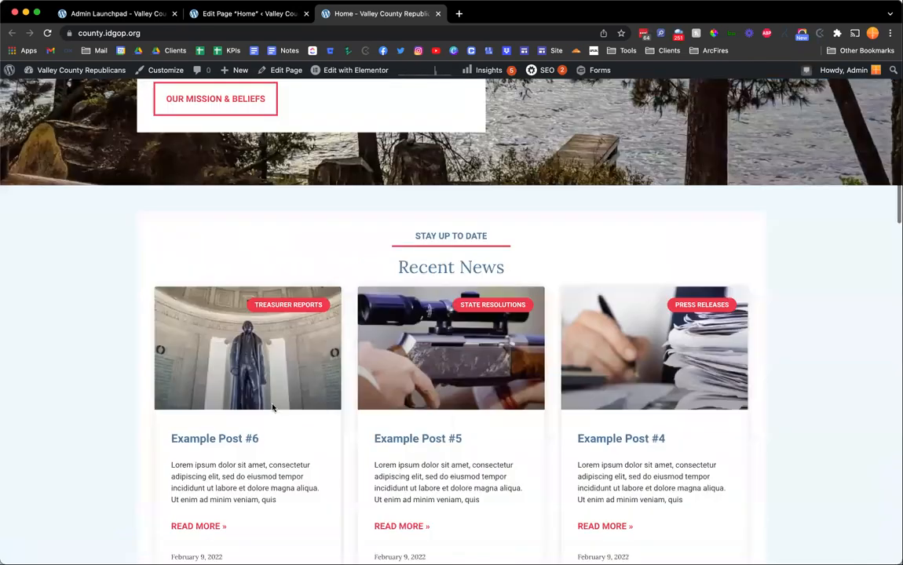
scroll(460, 373, down, 10)
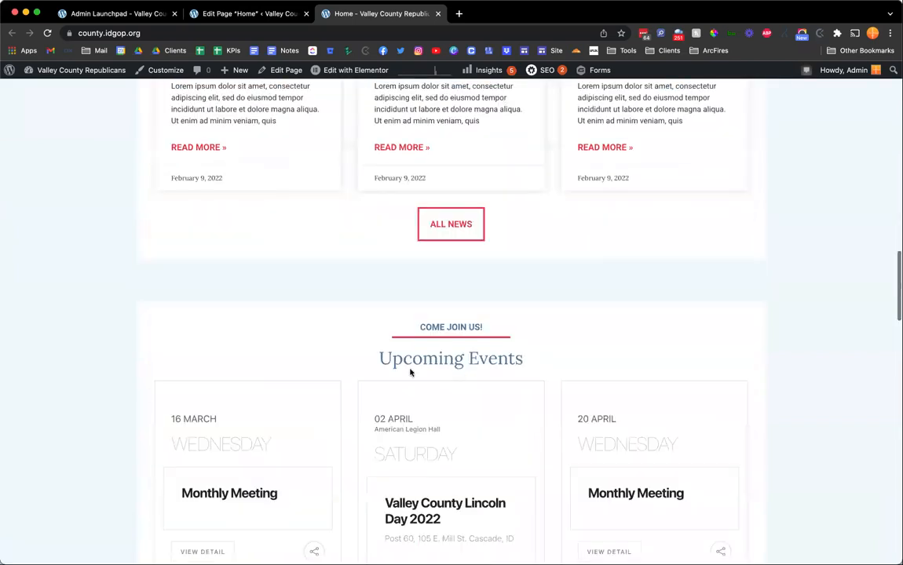
scroll(559, 432, down, 12)
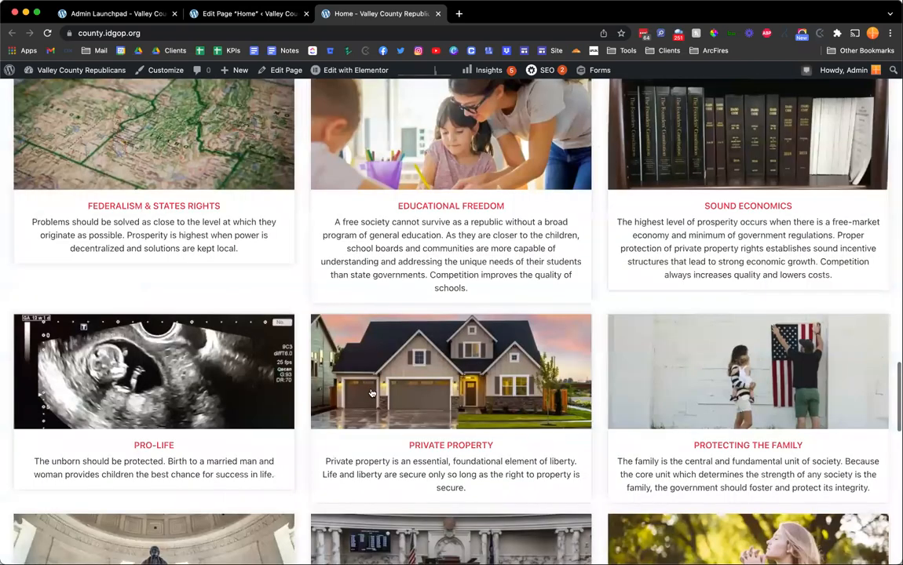
scroll(510, 430, down, 15)
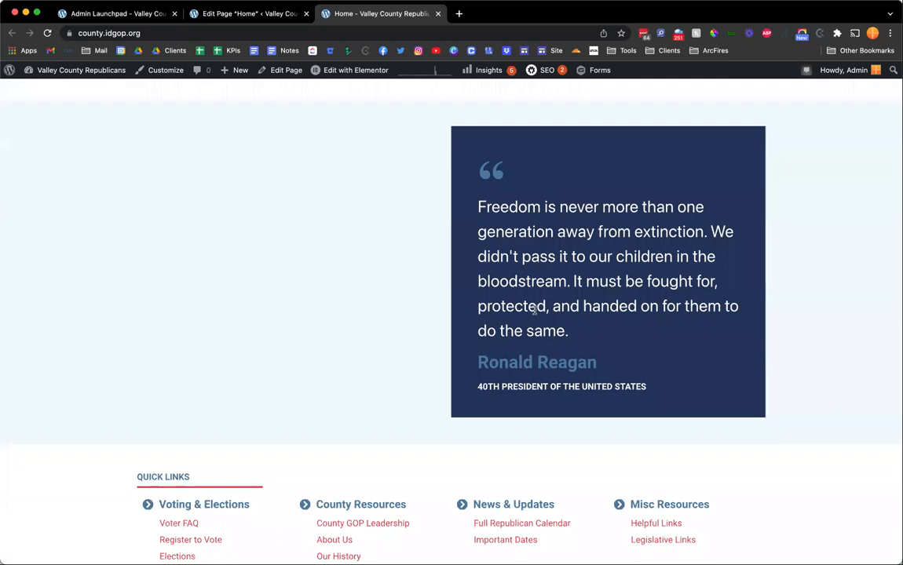
scroll(535, 313, down, 4)
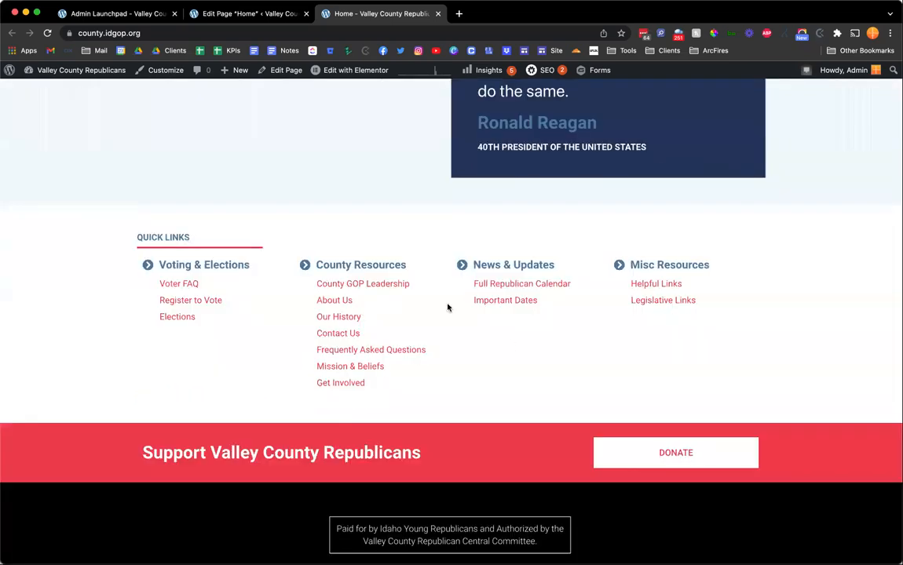
scroll(447, 308, up, 8)
scroll(448, 307, up, 10)
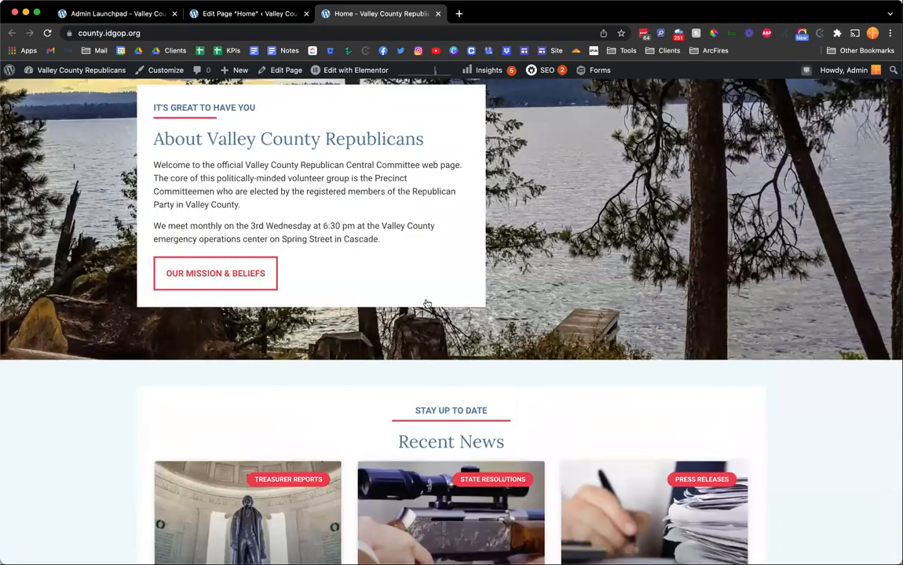
scroll(366, 254, up, 6)
Find the Home Welcome Section in the page editor and inspect its small heading and banner heading fields.
key(ctrl+shift+Tab)
scroll(425, 219, down, 5)
scroll(425, 219, down, 10)
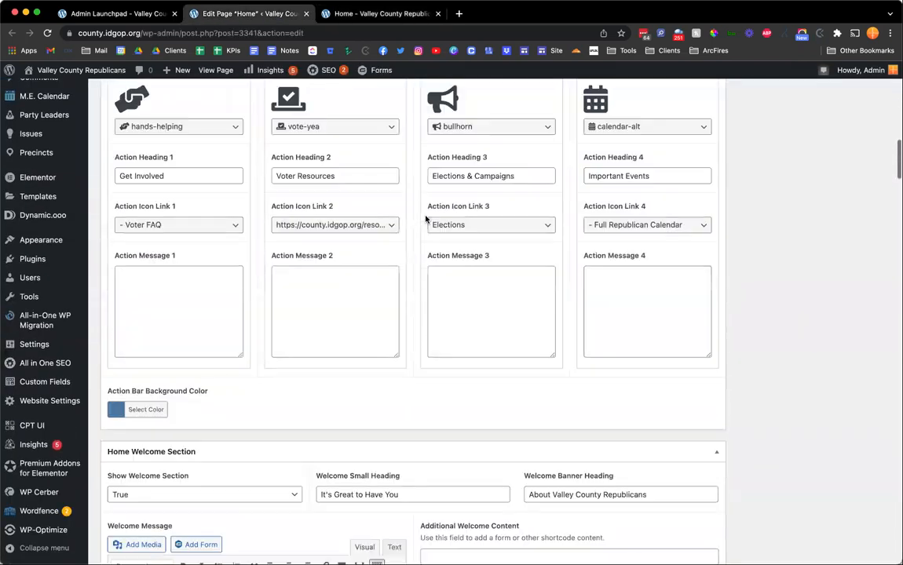
scroll(426, 219, down, 2)
scroll(425, 219, up, 1)
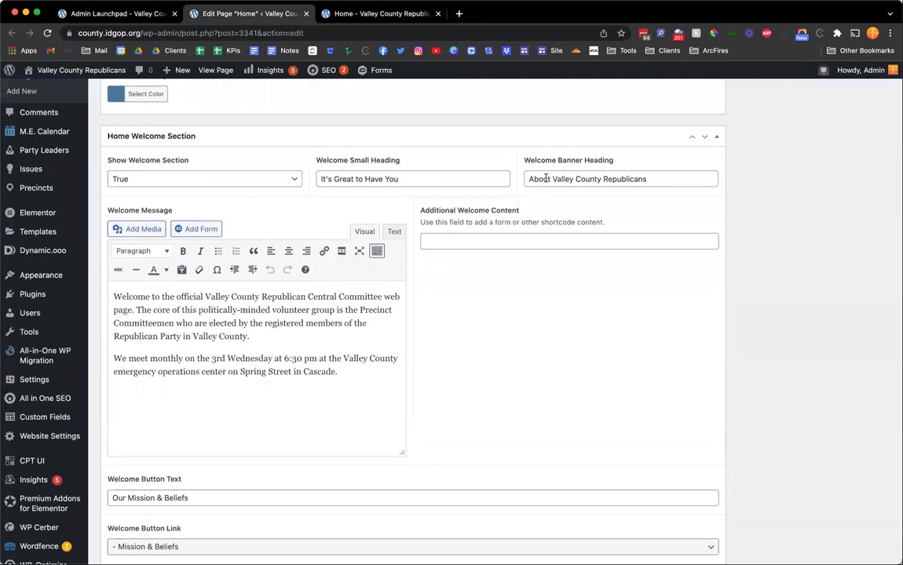
click(449, 182)
triple_click(449, 184)
double_click(563, 181)
Examine the welcome section's small heading and banner heading on the live page and compare them with the editor fields.
key(ctrl+Tab)
scroll(500, 264, down, 5)
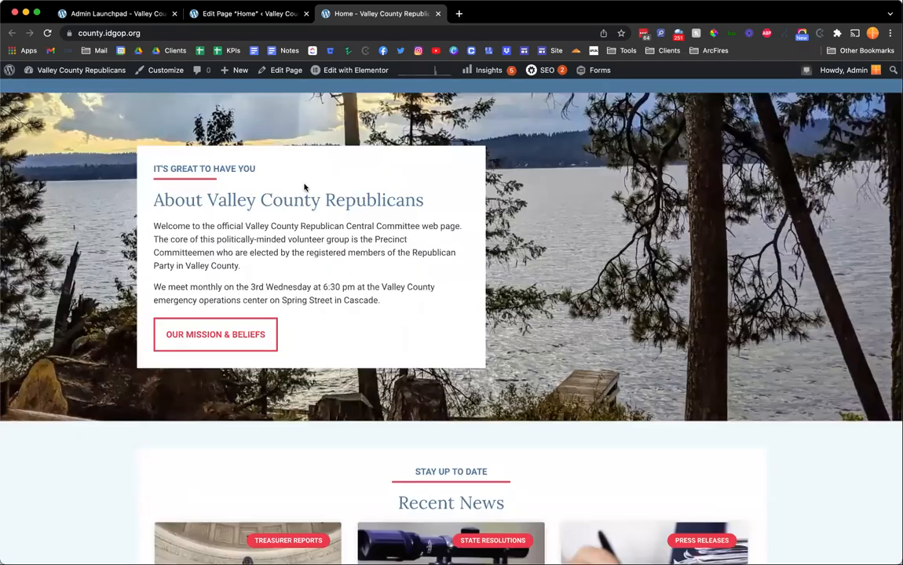
triple_click(211, 166)
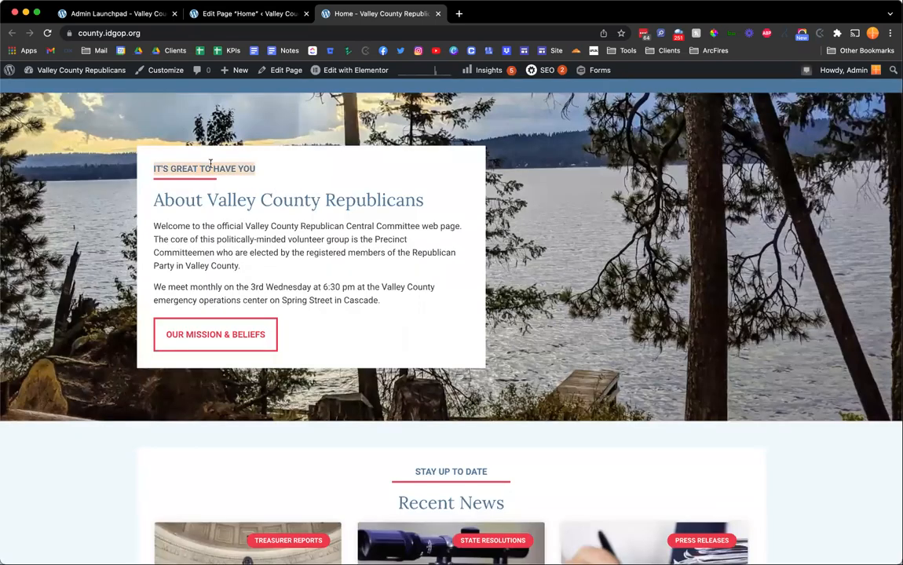
triple_click(210, 197)
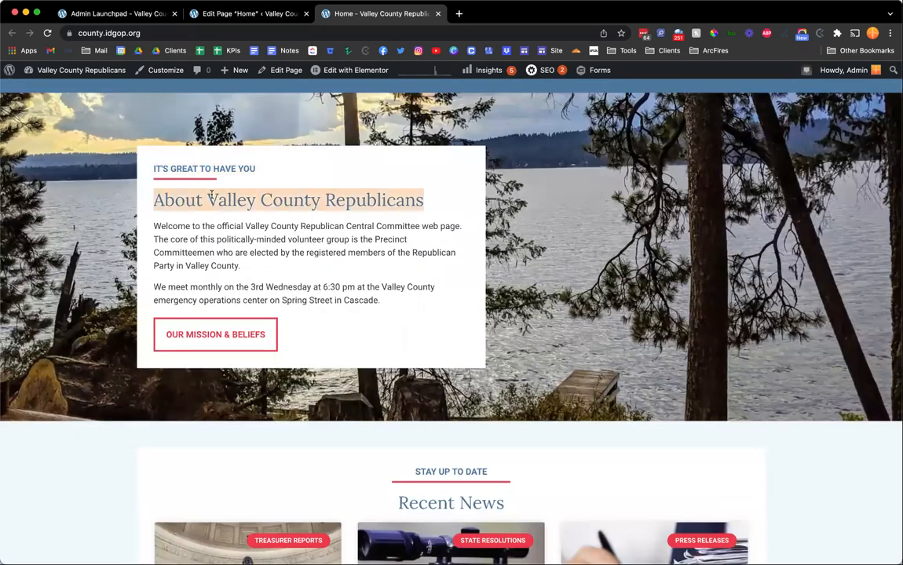
click(261, 203)
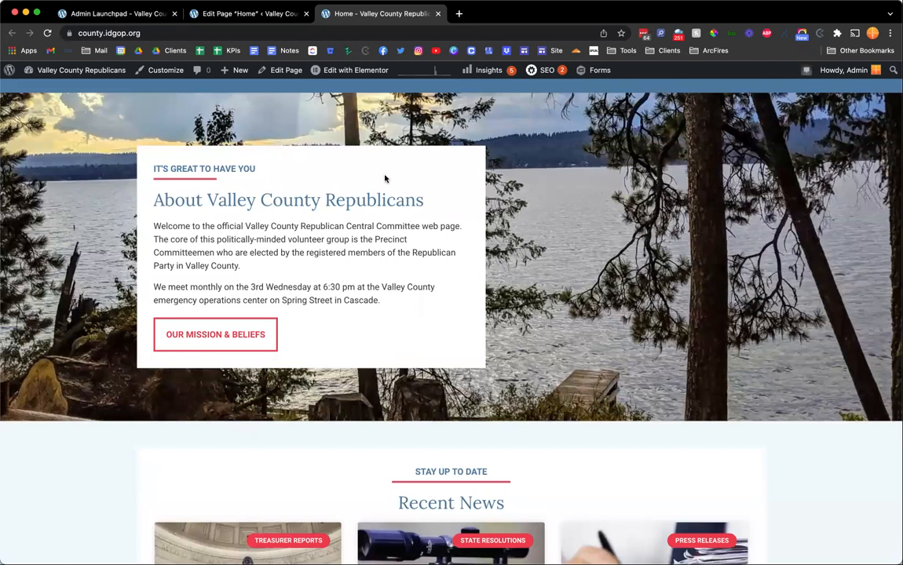
key(ctrl+shift+Tab)
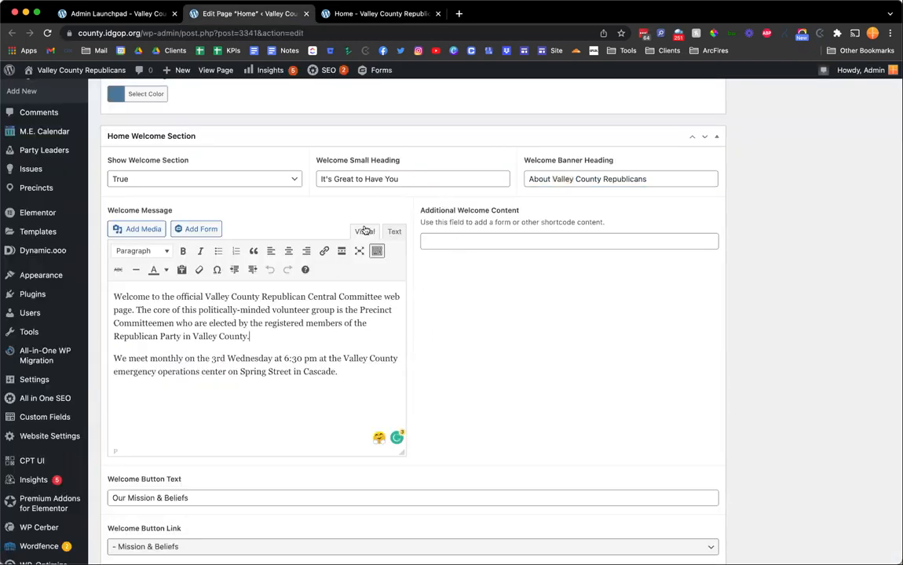
key(ctrl+Tab)
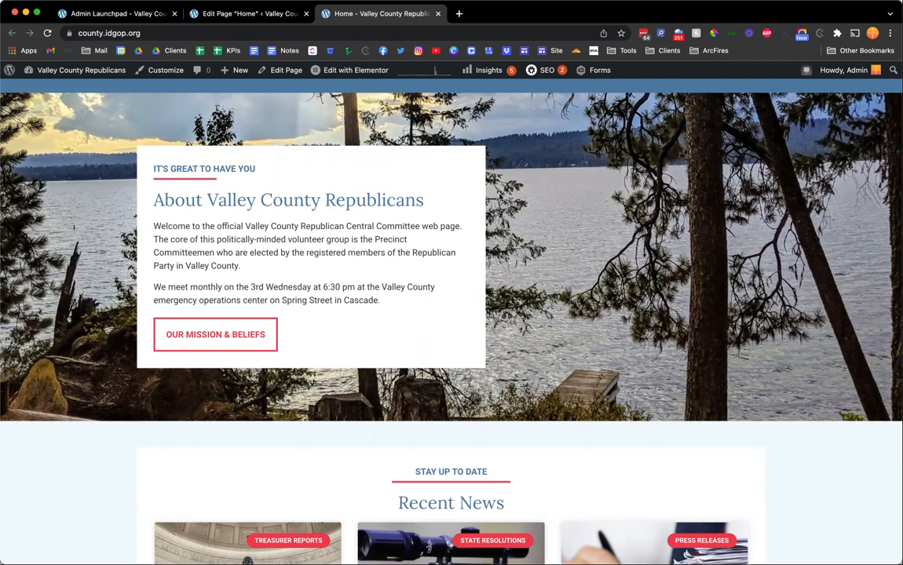
key(ctrl+shift+Tab)
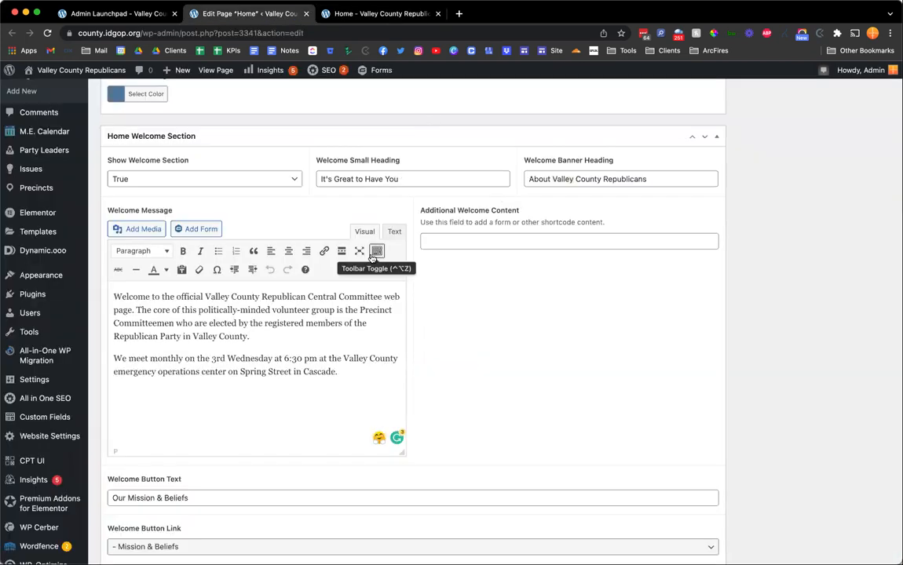
Compare the Home Action Bar Content icons and headings in the editor with the action bar on the live page.
scroll(369, 236, up, 5)
scroll(333, 315, up, 3)
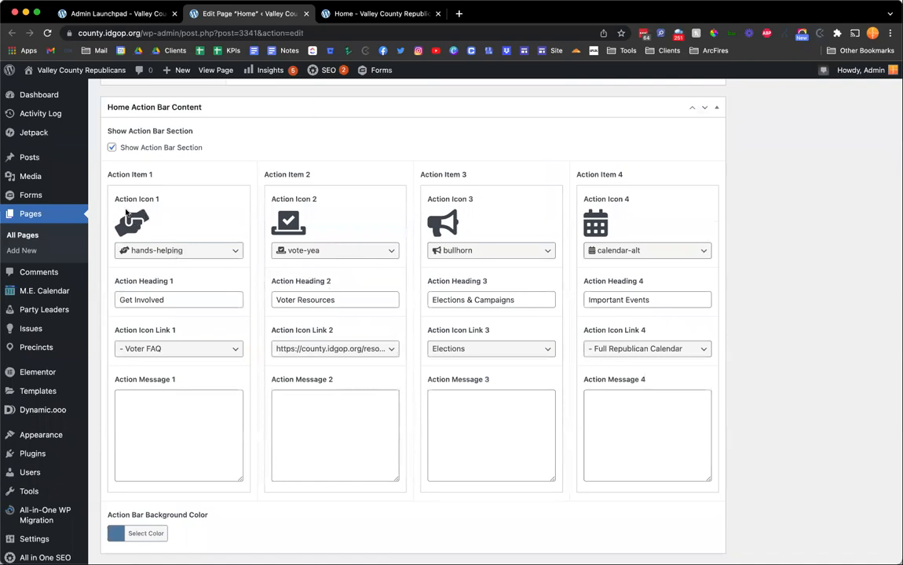
key(ctrl+Tab)
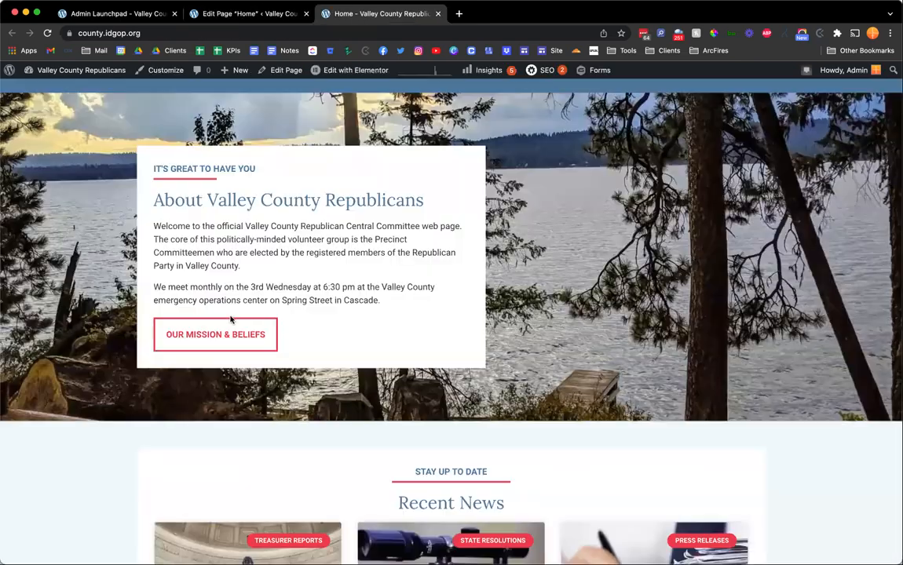
scroll(466, 343, up, 4)
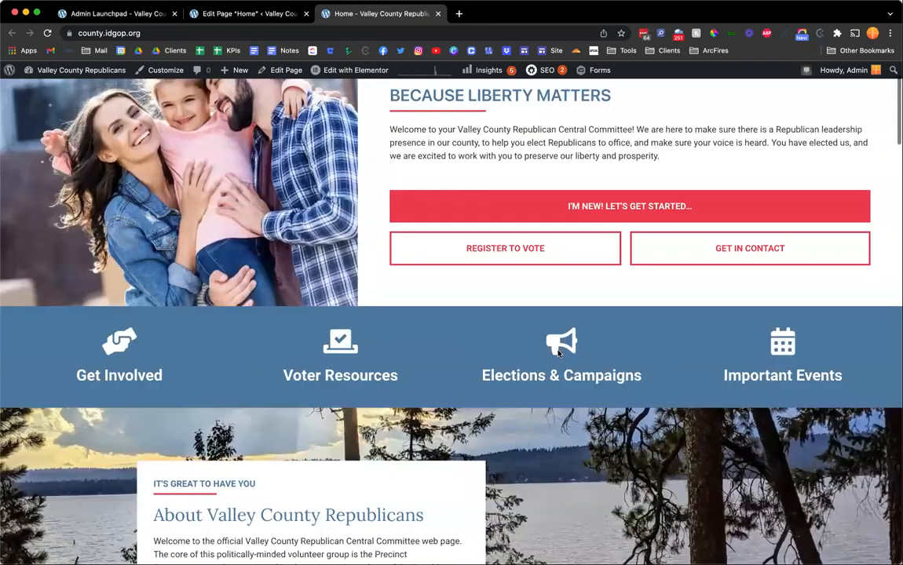
key(ctrl+shift+Tab)
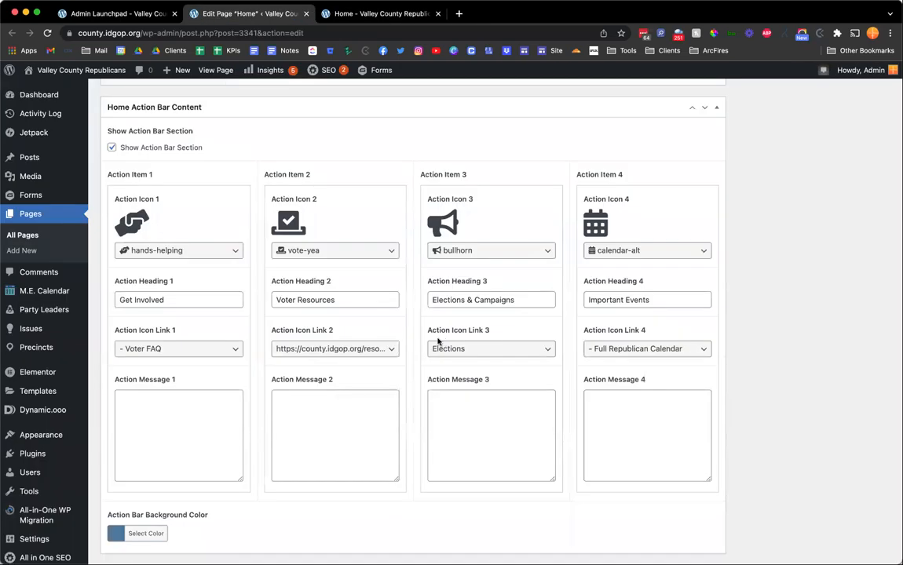
Fill Action Message 1 with lorem ipsum placeholder text, trimmed so that it ends at "commodo consequat.".
click(186, 420)
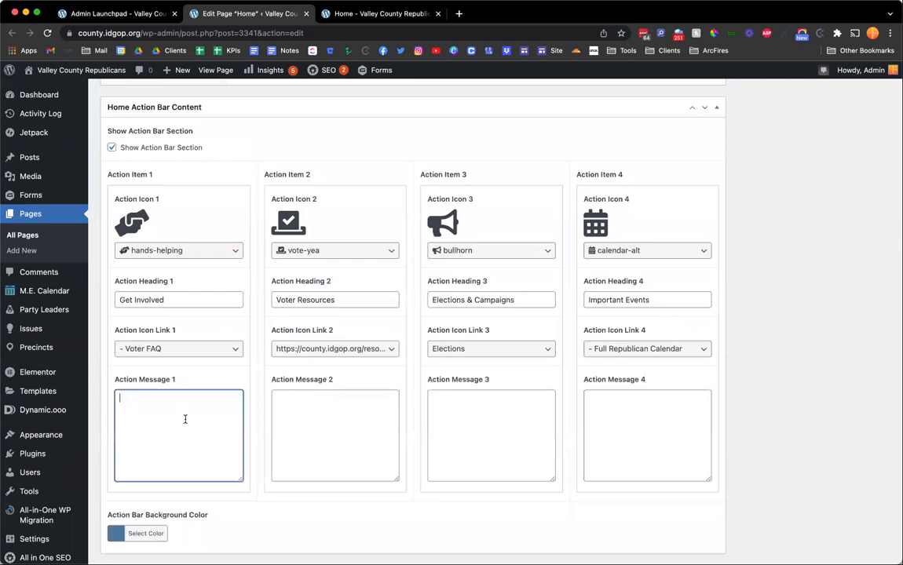
text(Lorem ipsum dolor sit amet, consectetur adipiscing elit, sed do eiusmod tempor incididunt ut labore et dolore magna aliqua. Ut enim ad minim veniam, quis nostrud exercitation ullamco laboris nisi ut aliquip ex ea commodo consequat. Duis aute irure dolor in reprehenderit in voluptate velit esse cillum dolore eu fugiat nulla pariatur. Excepteur sint occaecat cupidatat non proident, sunt in culpa qui officia deserunt mollit anim id est laborum.)
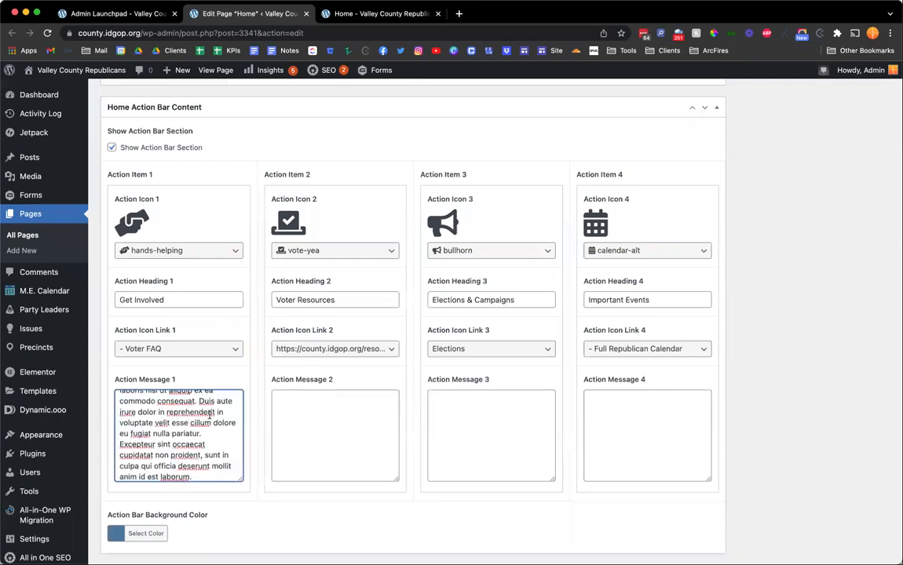
shift+click(199, 402)
key(BackSpace)
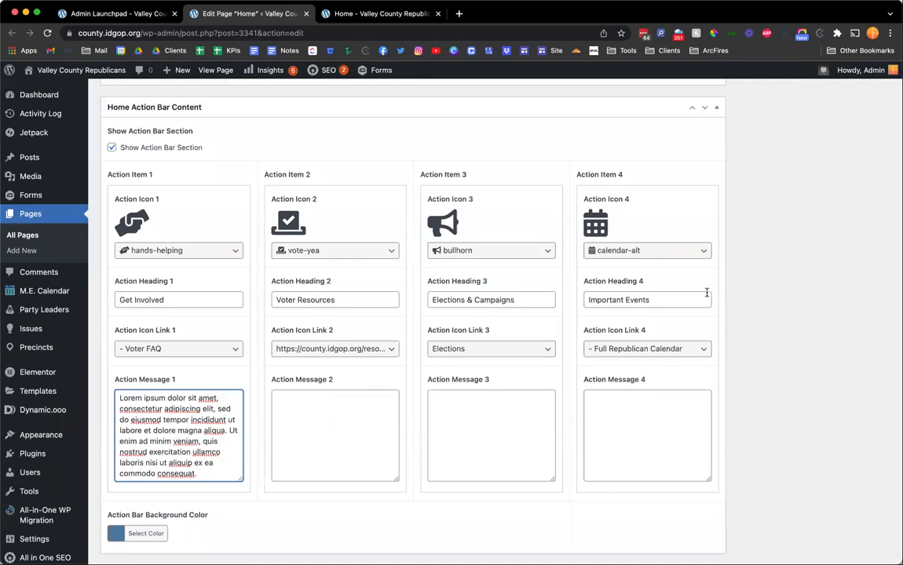
Update the Home page to save the changes and recheck the action bar fields.
scroll(781, 251, up, 15)
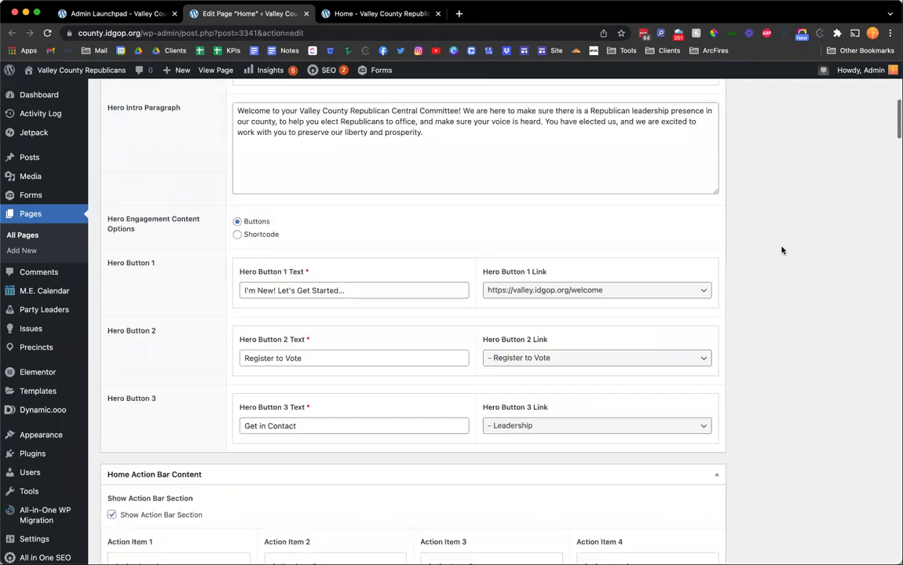
click(865, 214)
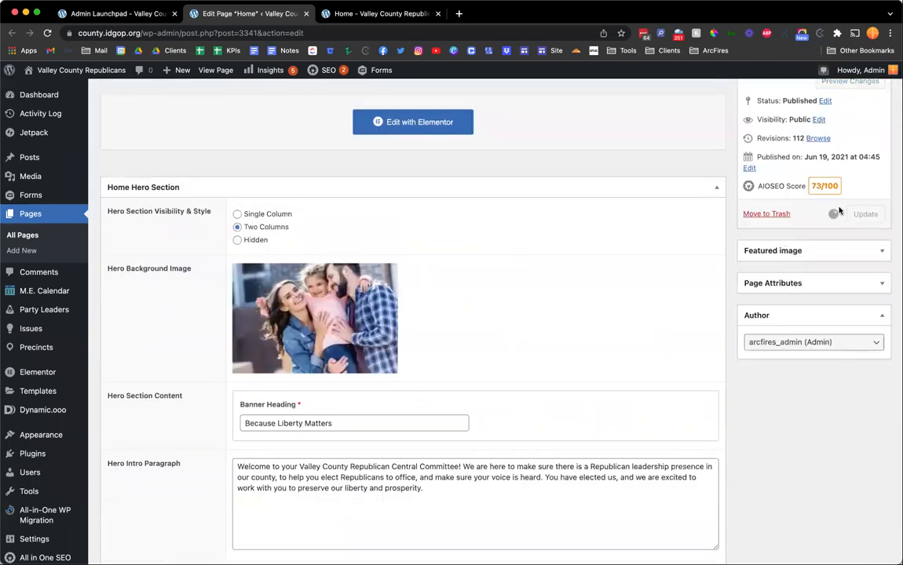
scroll(229, 358, down, 10)
scroll(229, 357, down, 3)
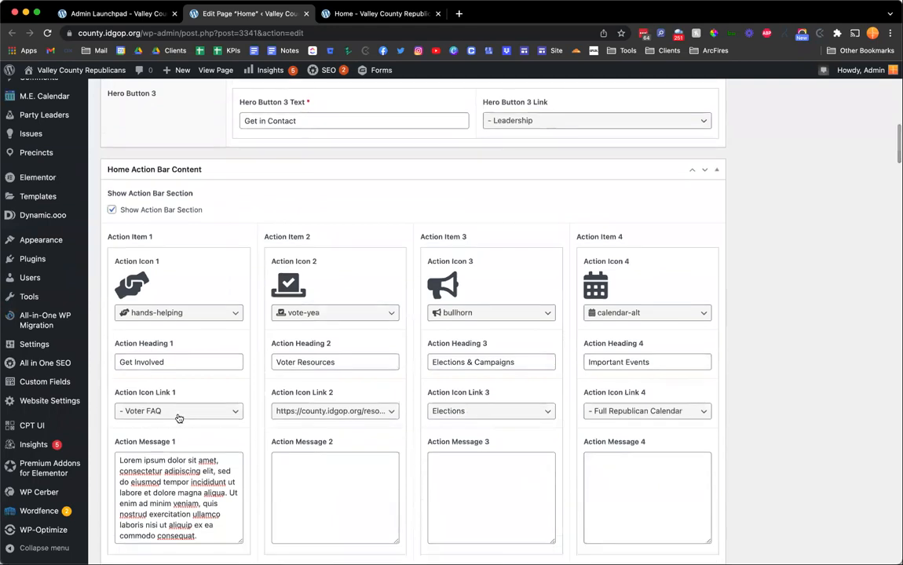
scroll(798, 273, up, 5)
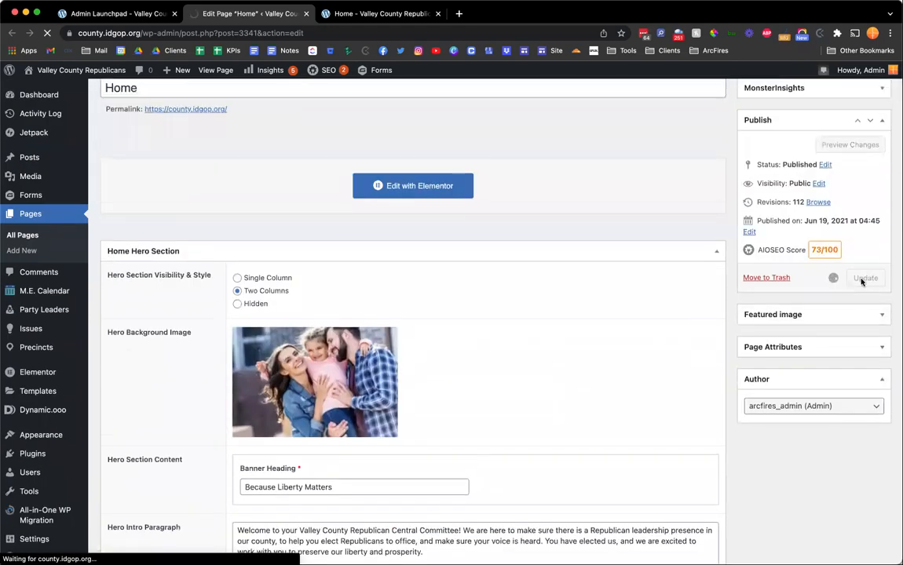
Reload the live home page, inspect the message under Get Involved and return to the Home page editor.
key(ctrl+Tab)
key(super+r)
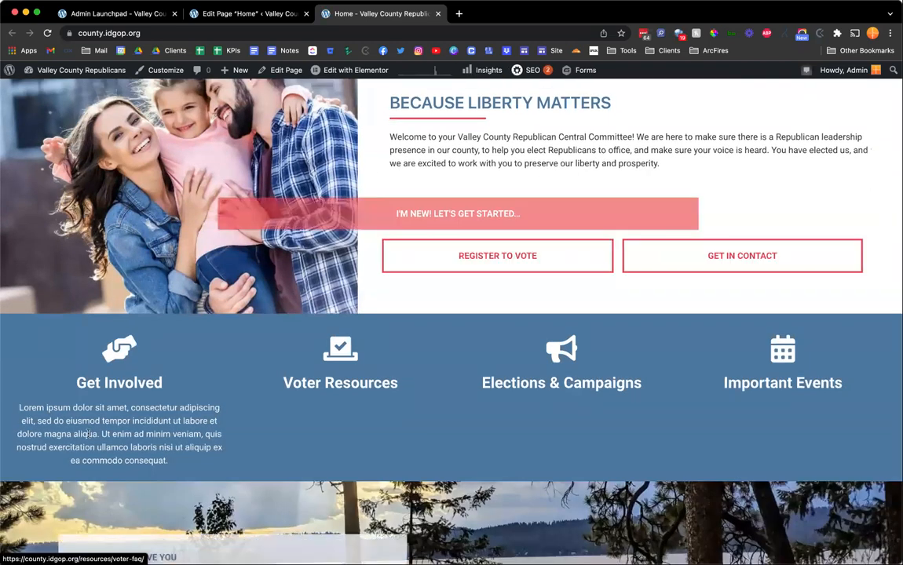
triple_click(91, 422)
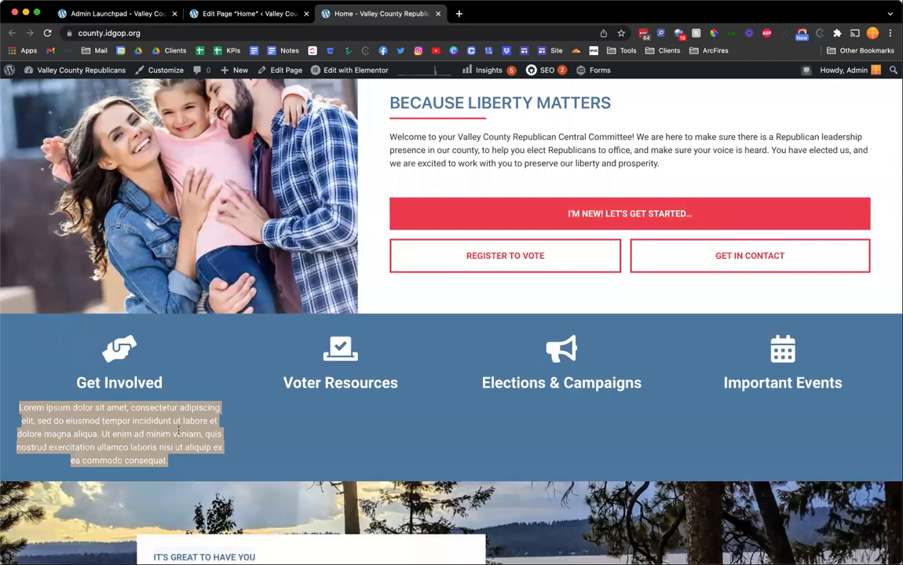
click(236, 343)
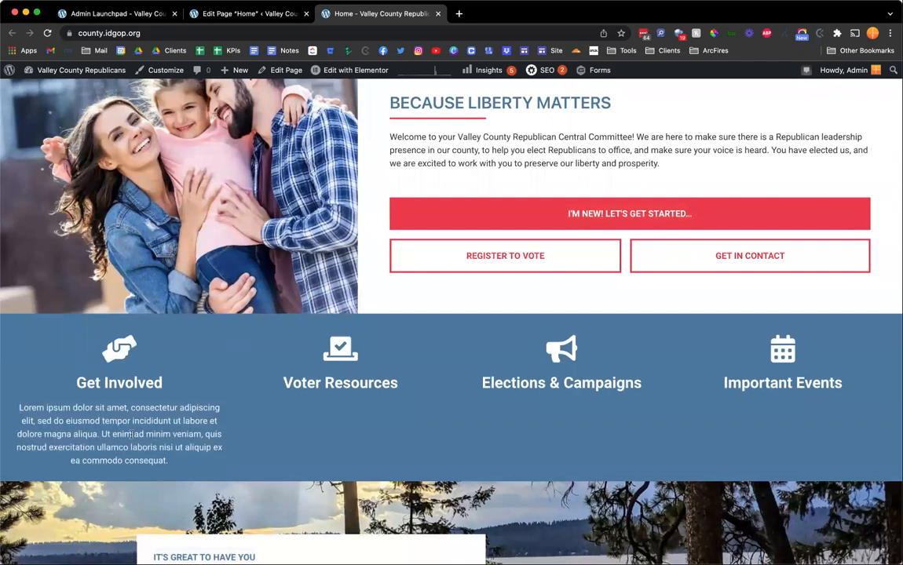
key(ctrl+shift+Tab)
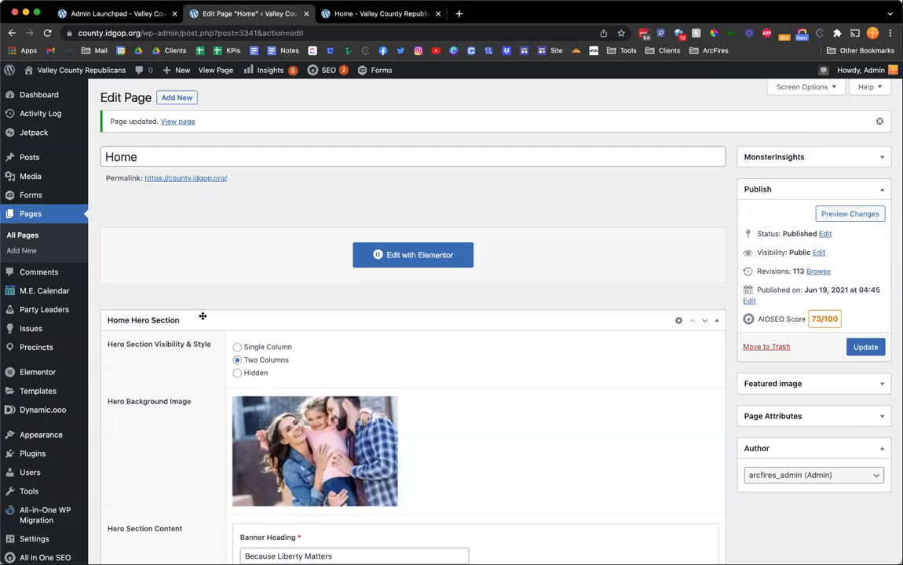
Set the Home Quote Section to Hide and update the Home page.
scroll(203, 315, down, 15)
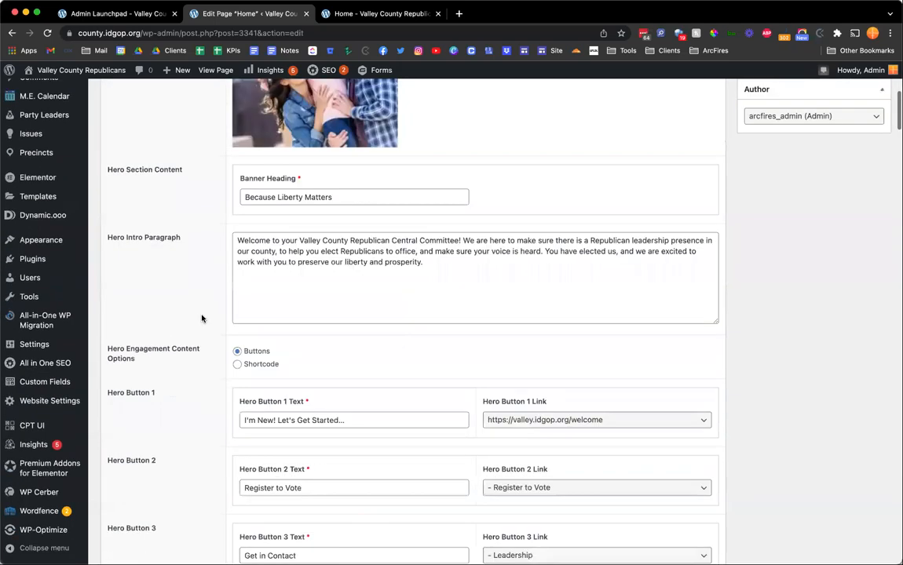
scroll(307, 307, down, 5)
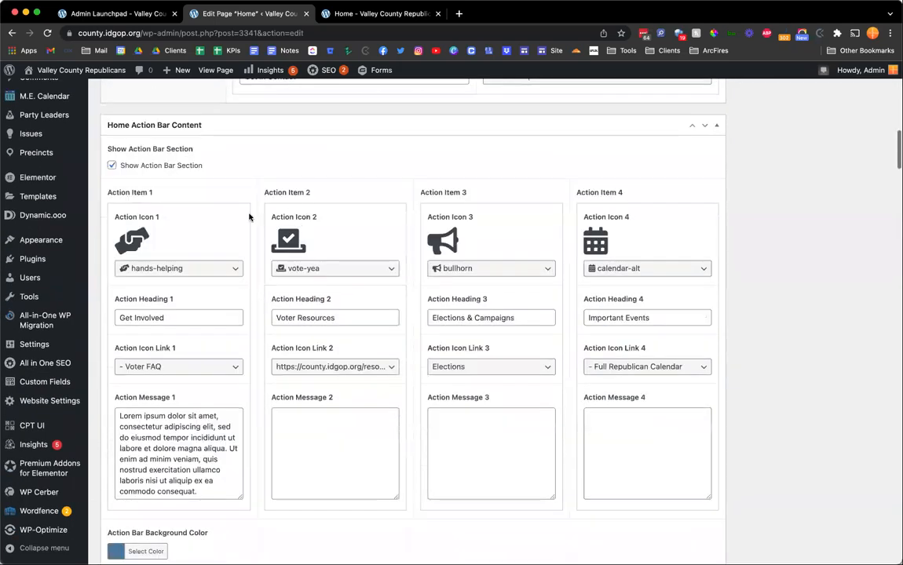
scroll(381, 250, down, 4)
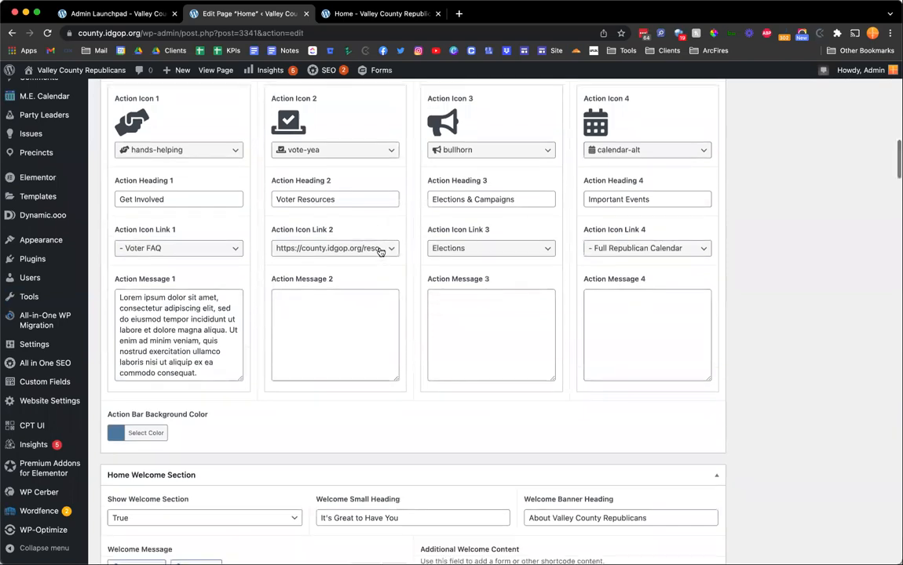
scroll(380, 250, down, 15)
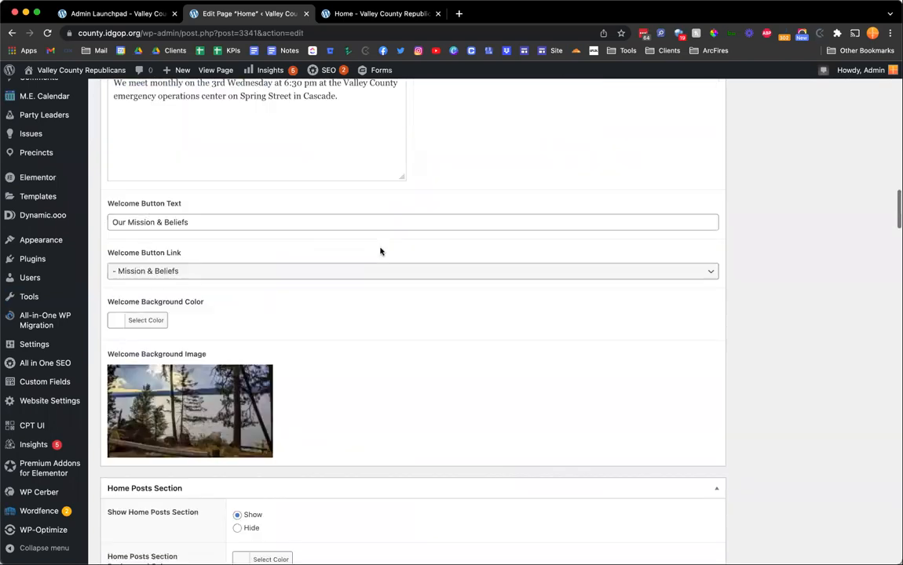
scroll(380, 251, down, 20)
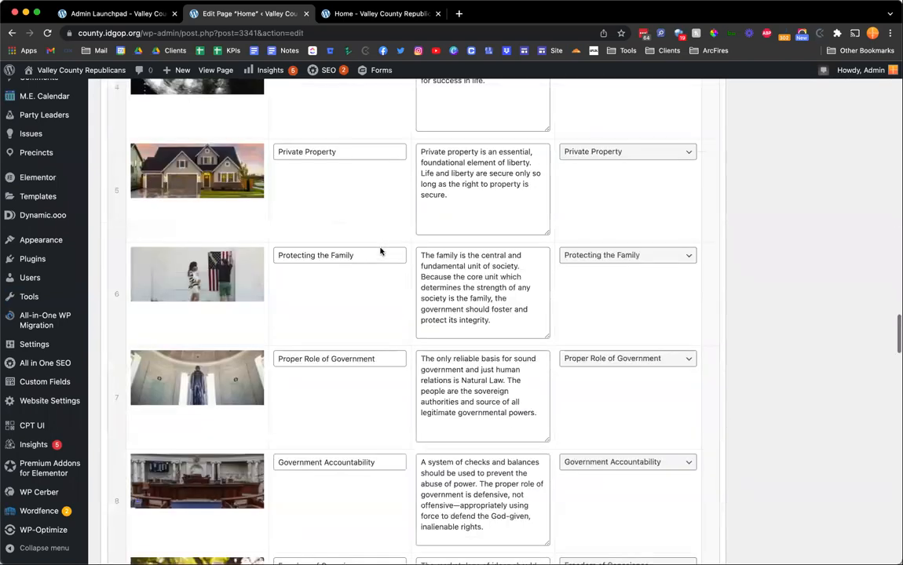
scroll(380, 250, up, 10)
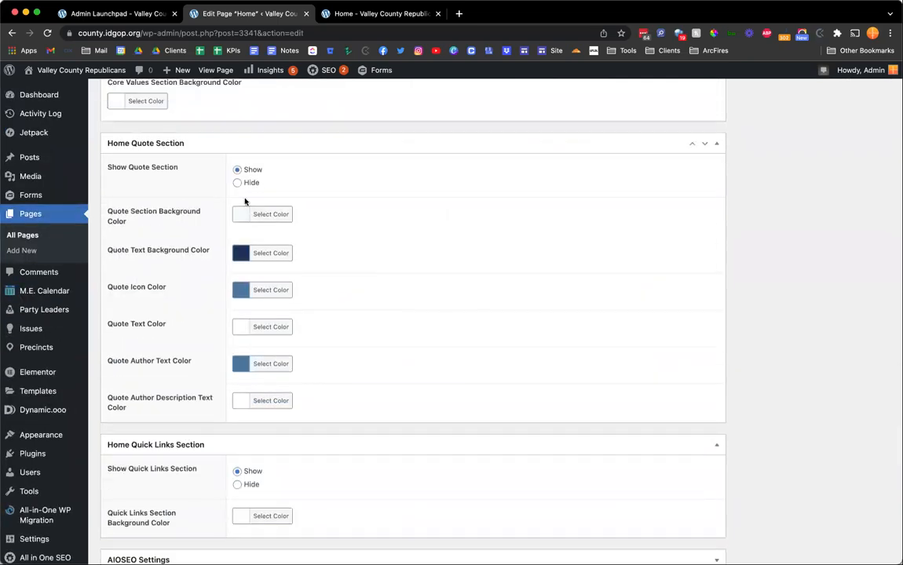
click(237, 183)
scroll(339, 179, up, 20)
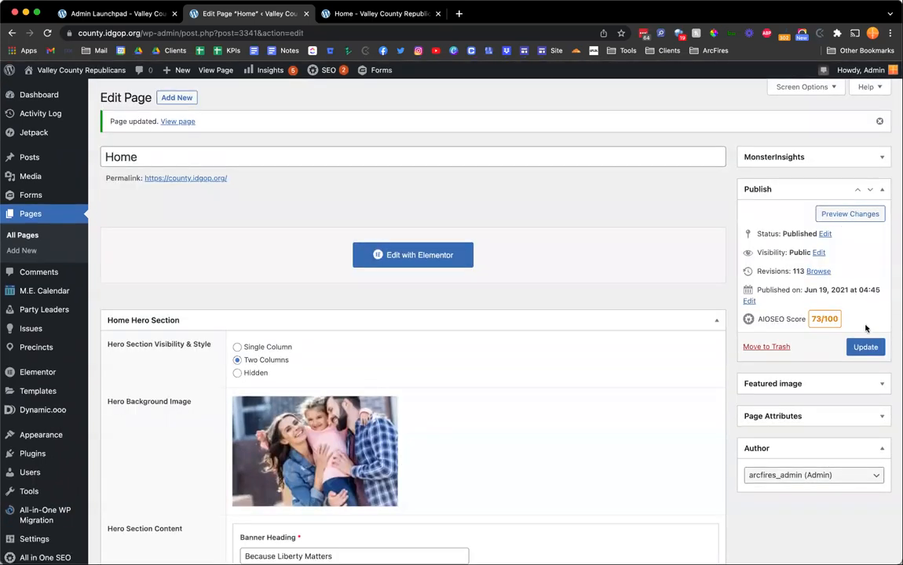
click(866, 347)
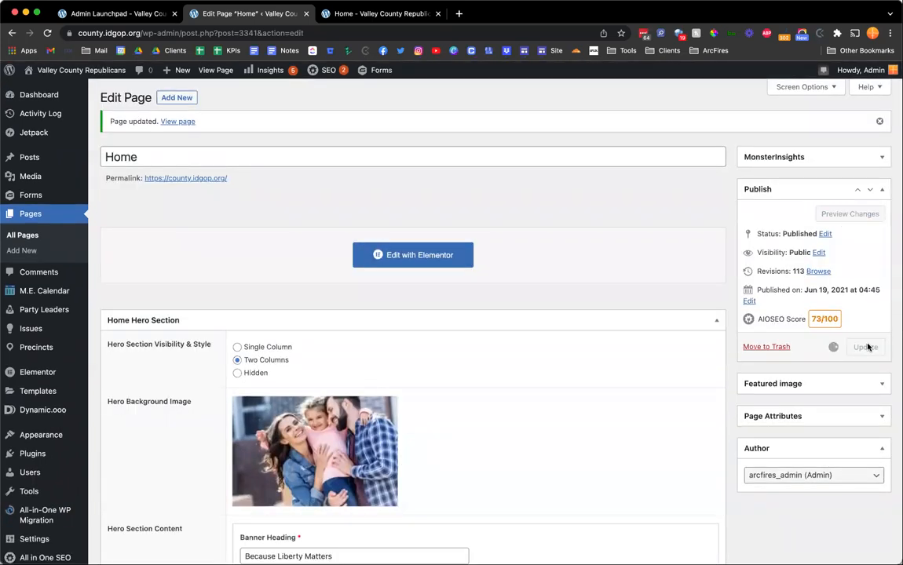
Find the quote section on the live home page and reload the page to check the area above Quick Links.
key(ctrl+Tab)
scroll(556, 384, down, 20)
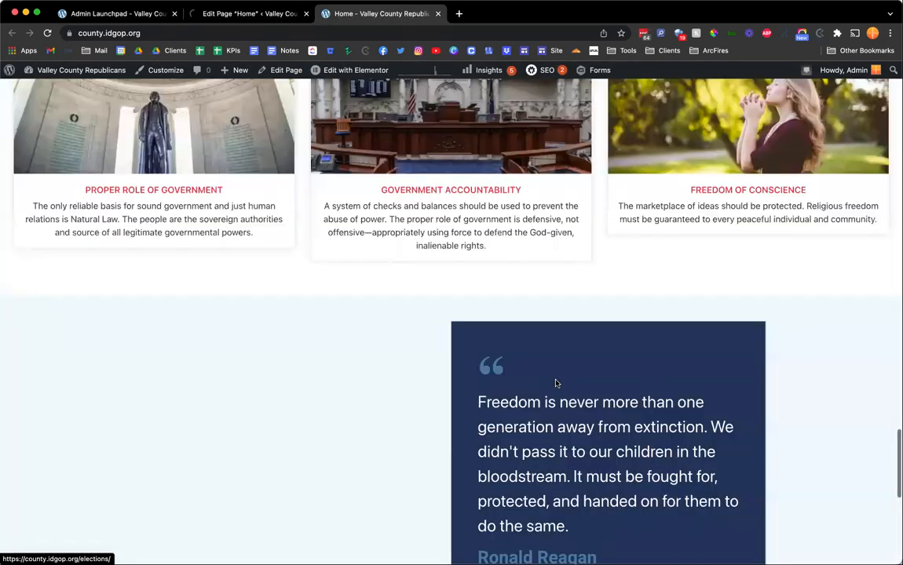
scroll(556, 383, down, 3)
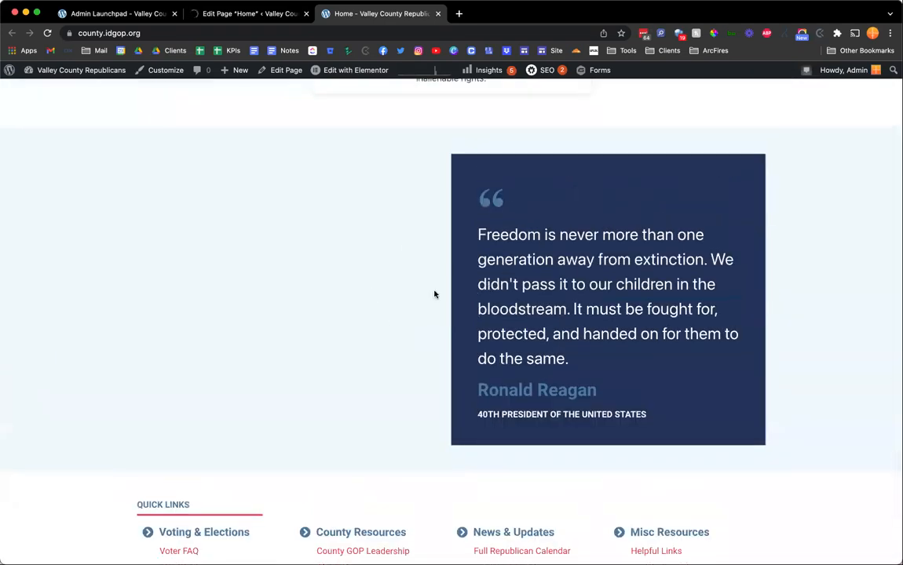
key(super+r)
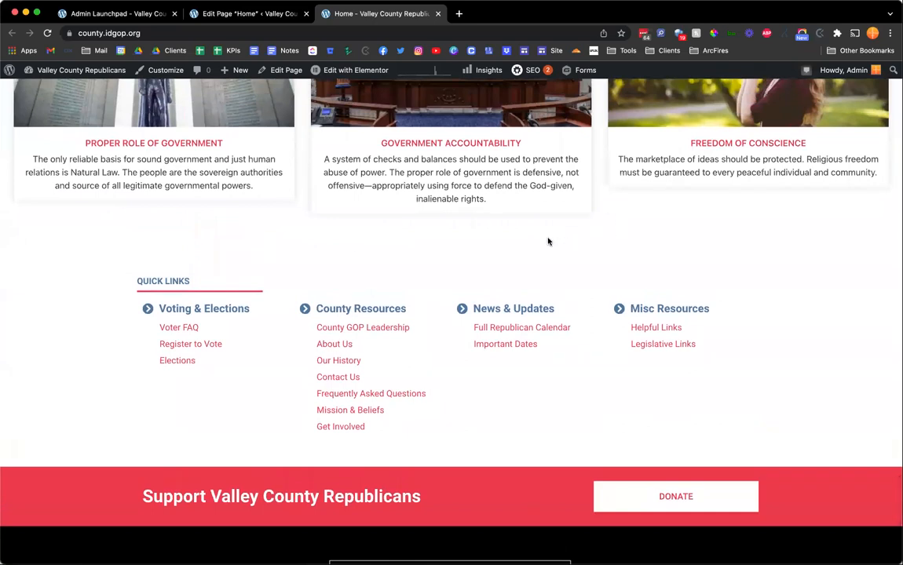
Return to the Home page editor and examine the show/hide options of the Quick Links, Core Values, Events and Posts sections.
key(ctrl+shift+Tab)
scroll(441, 303, down, 15)
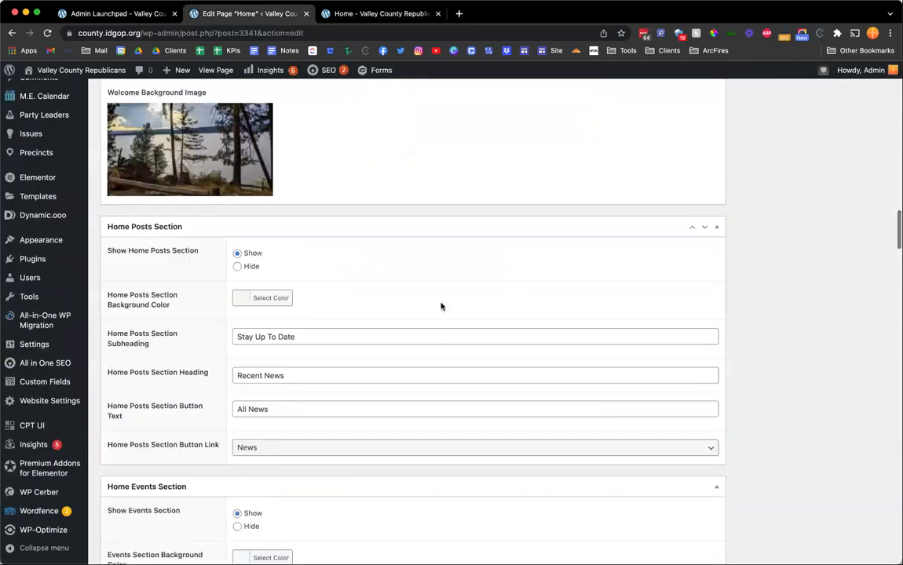
scroll(106, 286, down, 20)
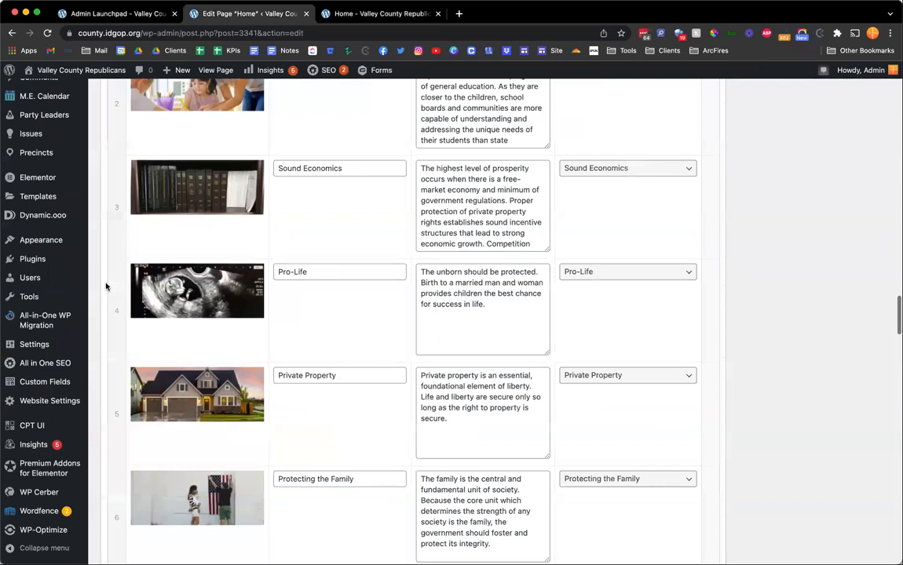
scroll(106, 287, up, 1)
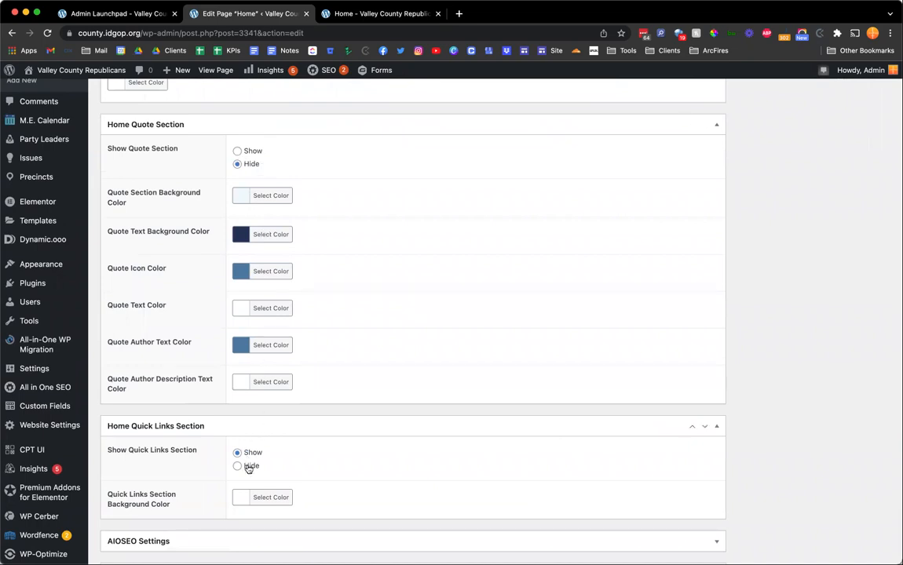
scroll(264, 456, up, 10)
scroll(264, 456, up, 10)
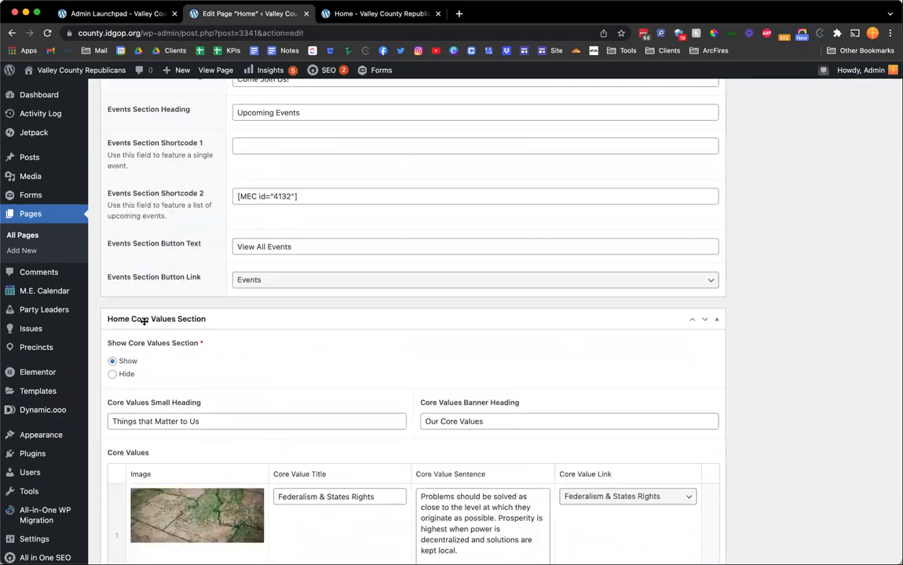
scroll(143, 326, up, 10)
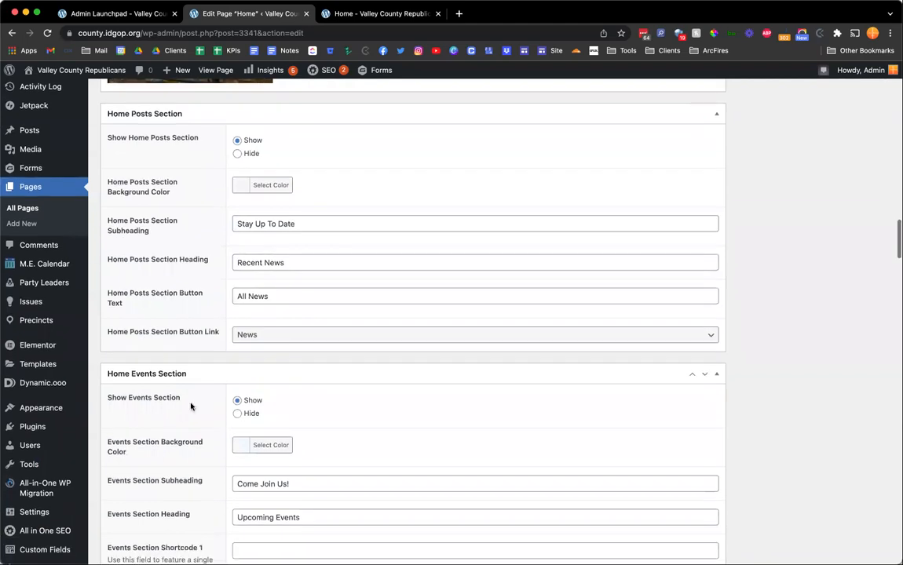
scroll(193, 393, up, 3)
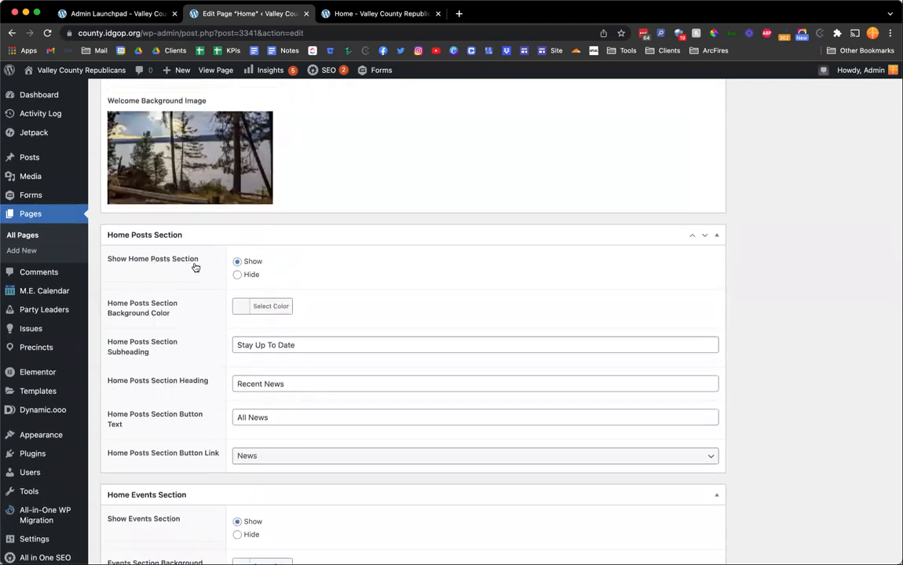
Examine the Show Welcome Section choices, the Show Action Bar Section option and the hero section's visibility and style options.
scroll(195, 267, up, 12)
scroll(218, 265, up, 5)
scroll(213, 274, down, 2)
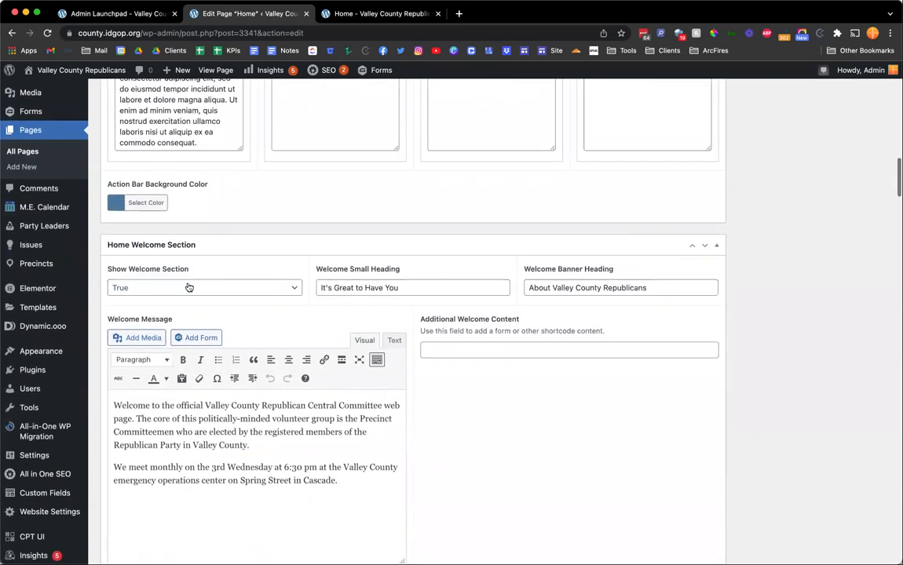
click(189, 287)
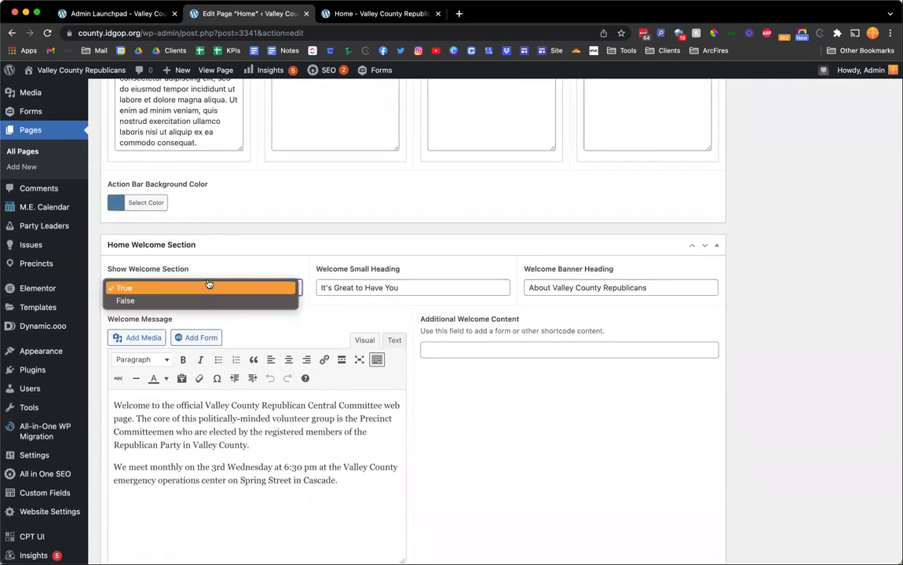
click(220, 228)
scroll(221, 229, up, 7)
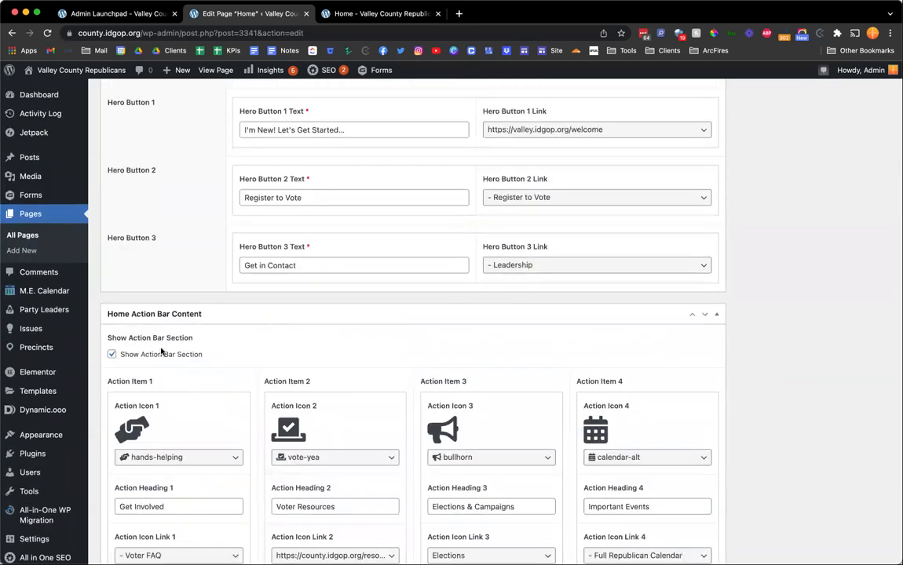
scroll(161, 351, up, 7)
scroll(161, 351, up, 3)
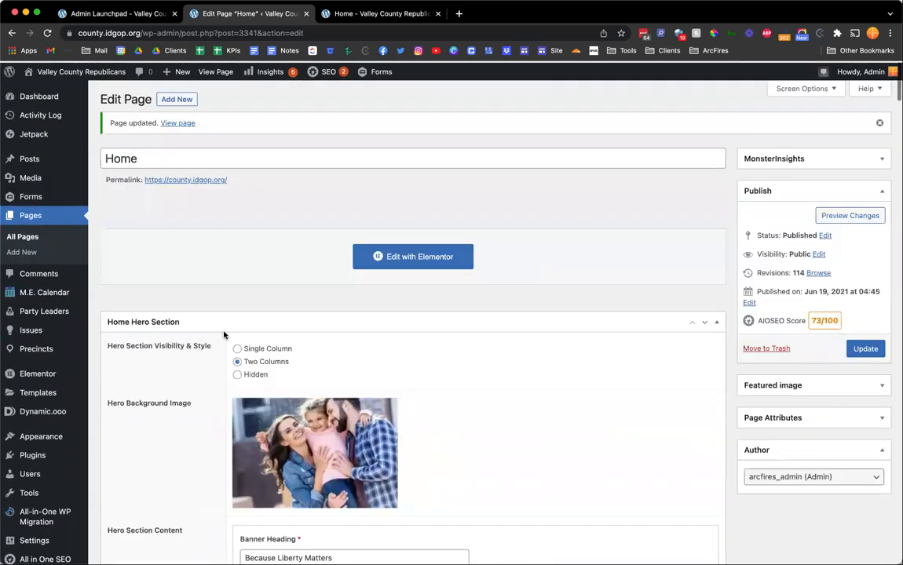
Try the Hidden style for the hero section and the Show Action Bar Section checkbox, and set the hero back to Two Columns.
scroll(203, 302, down, 1)
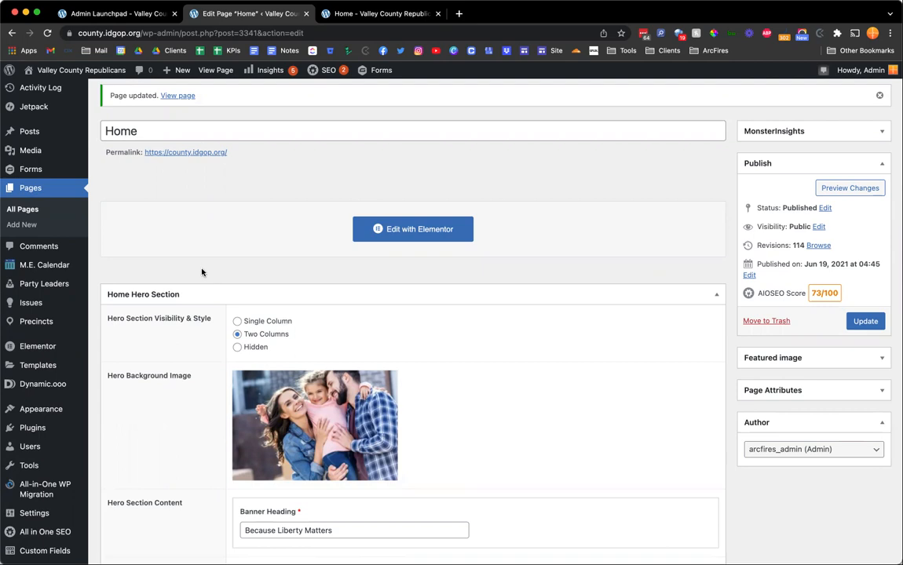
scroll(201, 271, down, 3)
click(238, 277)
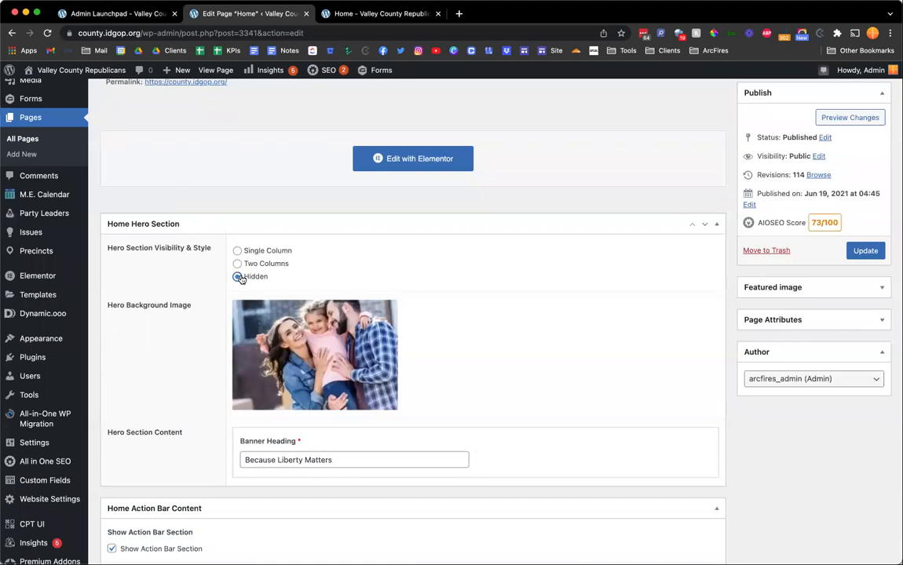
scroll(240, 279, down, 10)
click(157, 162)
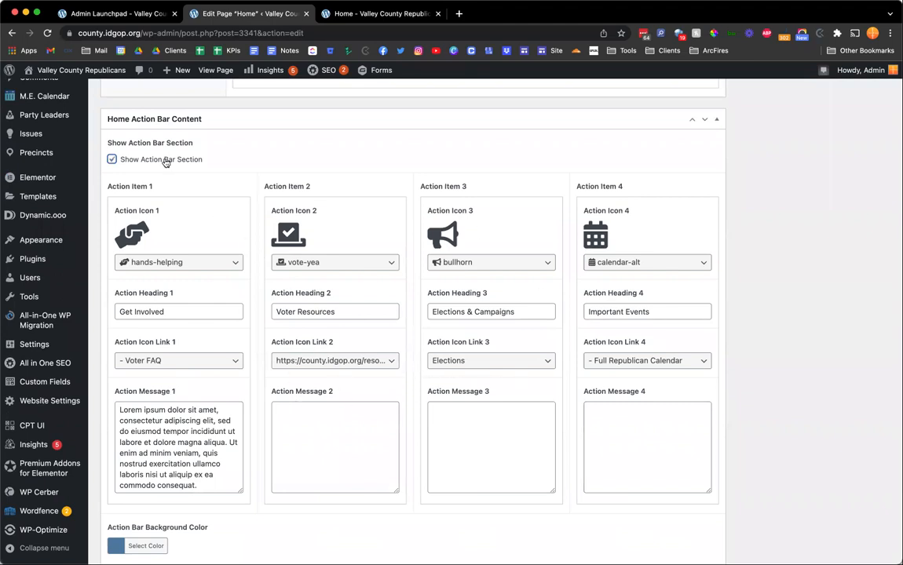
scroll(173, 165, up, 5)
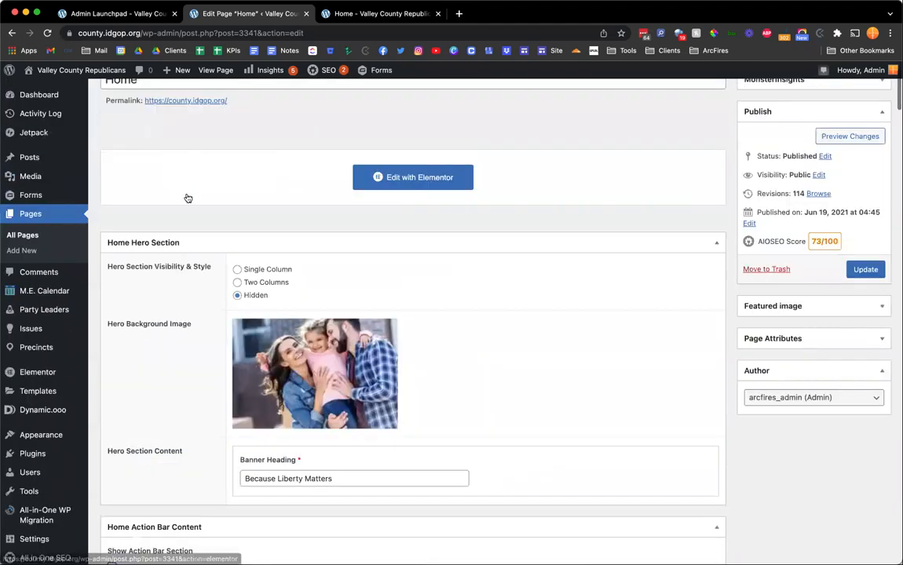
click(267, 292)
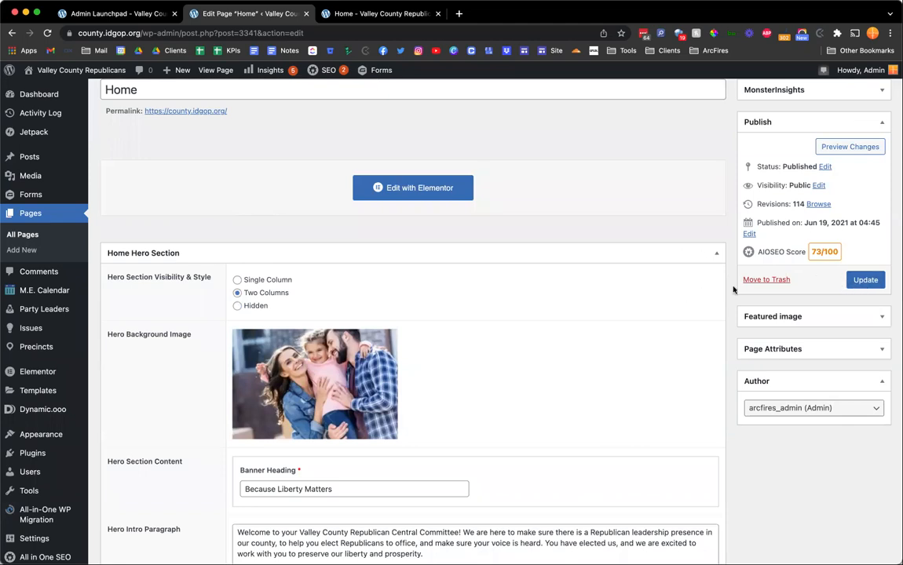
Compare the two-column hero fields in the editor with the hero section on the live home page.
scroll(734, 290, down, 3)
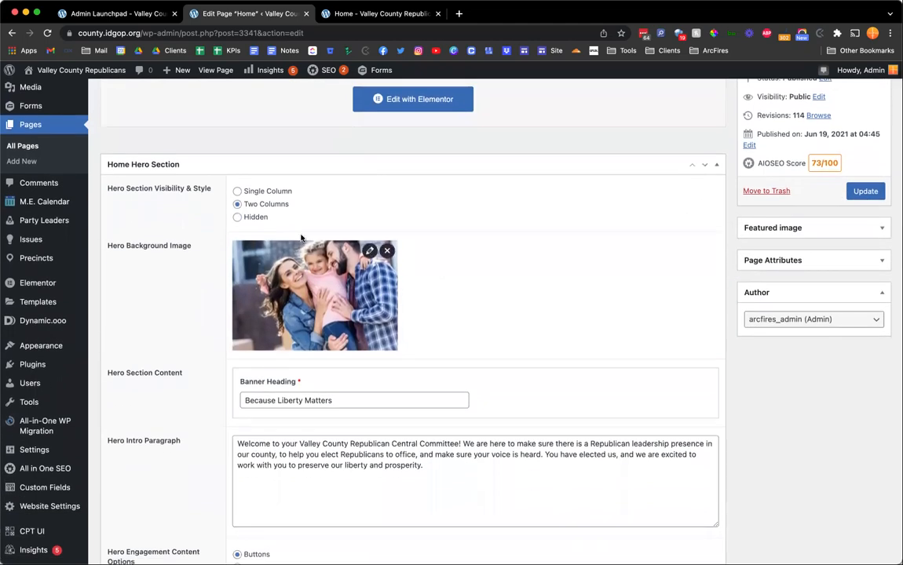
key(ctrl+Tab)
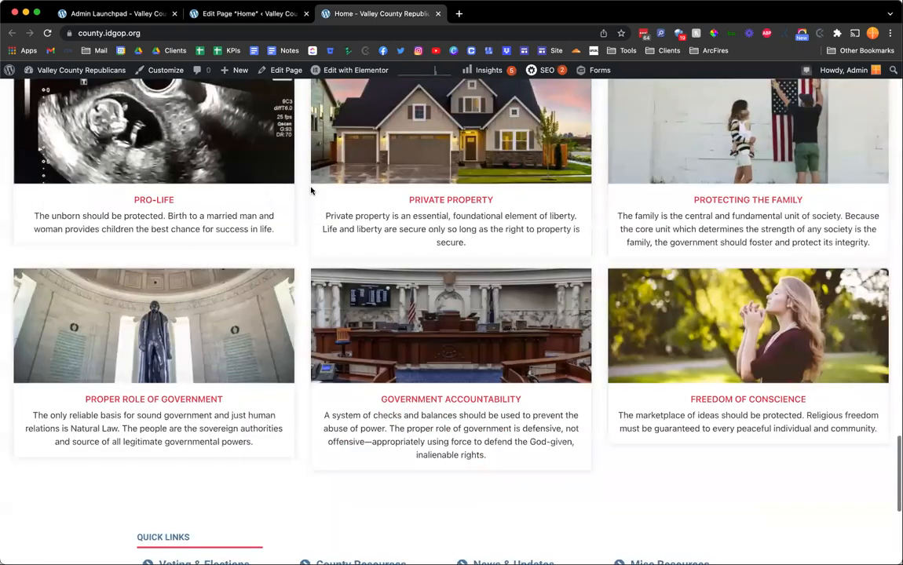
scroll(311, 191, up, 20)
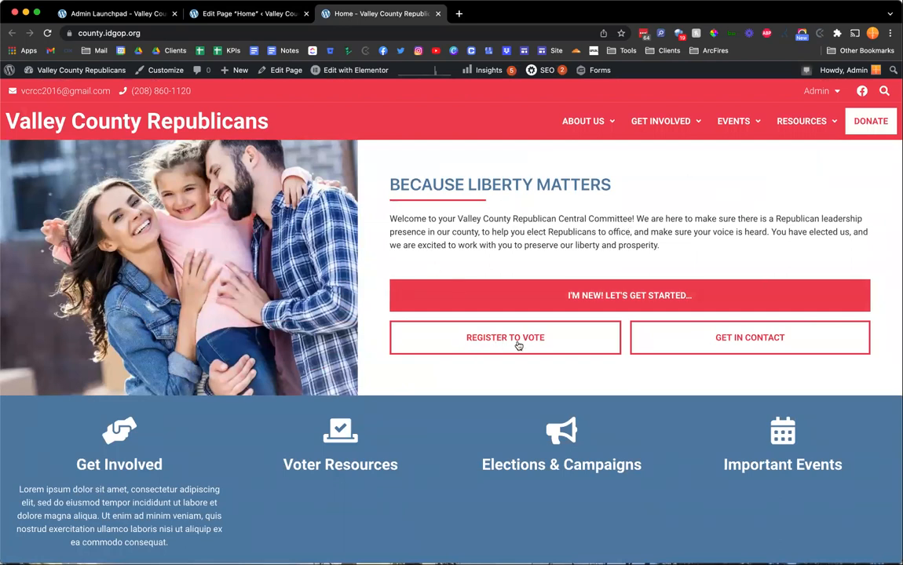
key(ctrl+shift+Tab)
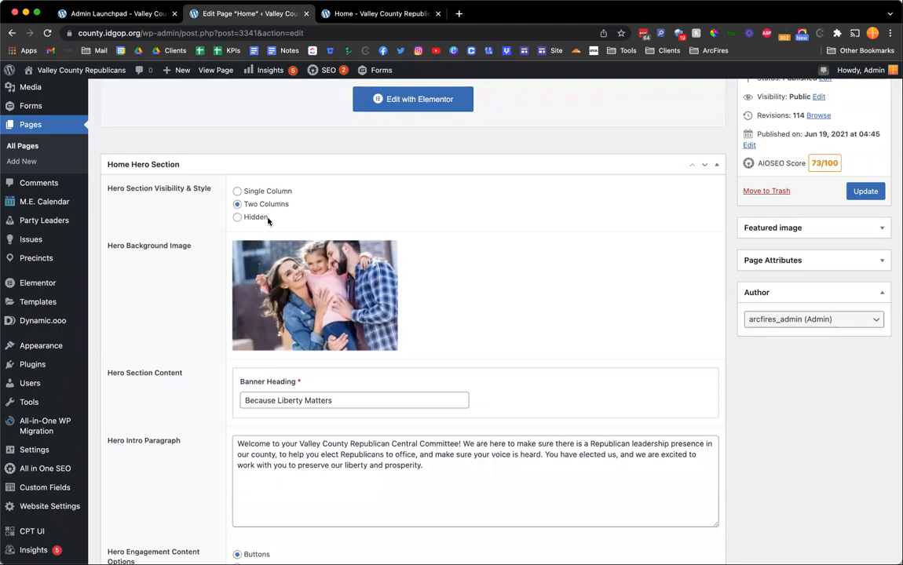
Set the hero section's style to Single Column, update the Home page and reload the live page to check it.
click(263, 191)
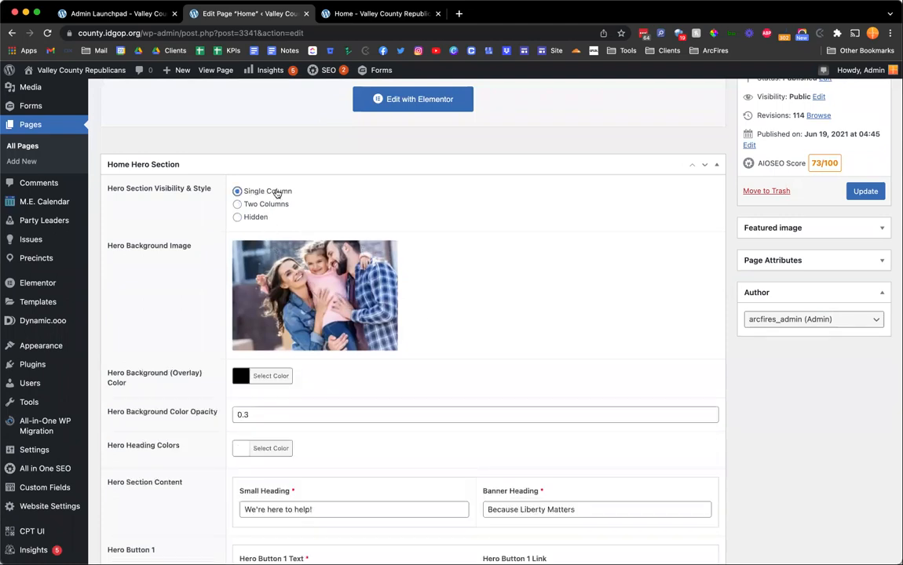
click(866, 191)
key(ctrl+Tab)
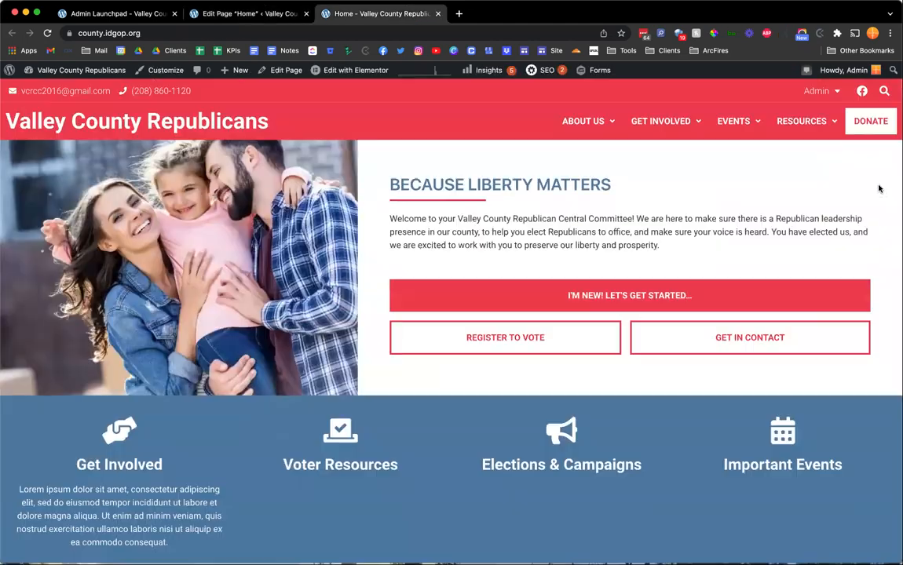
key(super+r)
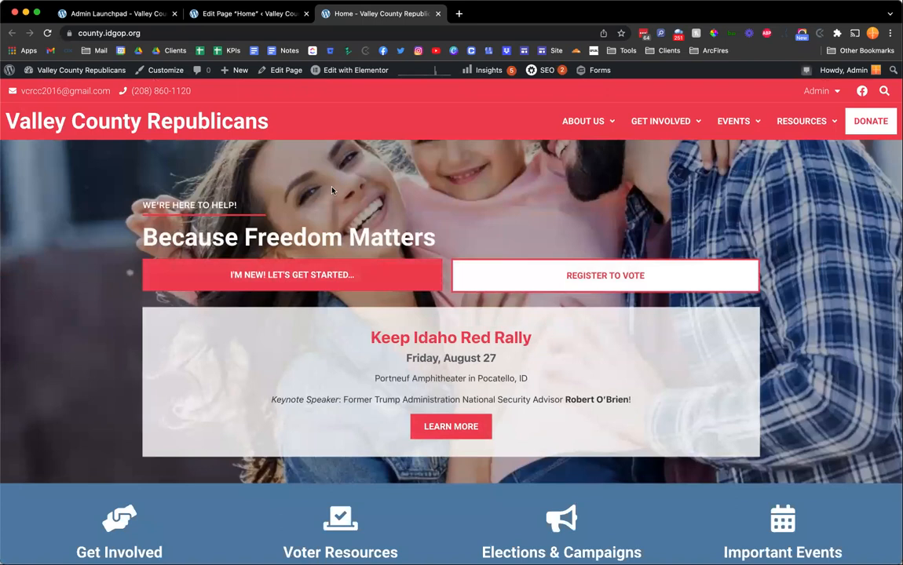
Return to the editor and switch the hero style to Two Columns and back to Single Column to compare their fields.
key(ctrl+shift+Tab)
scroll(335, 212, down, 6)
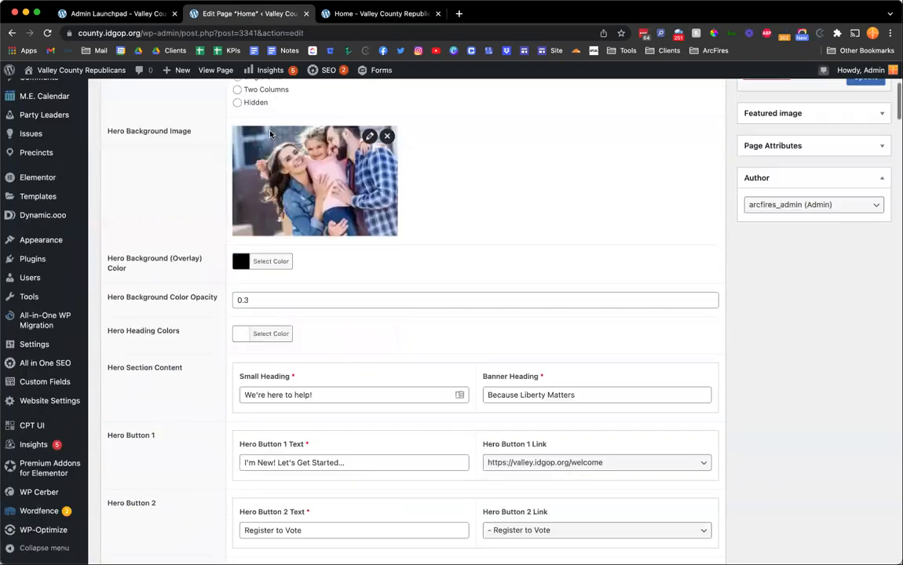
scroll(264, 106, up, 1)
click(262, 103)
click(264, 92)
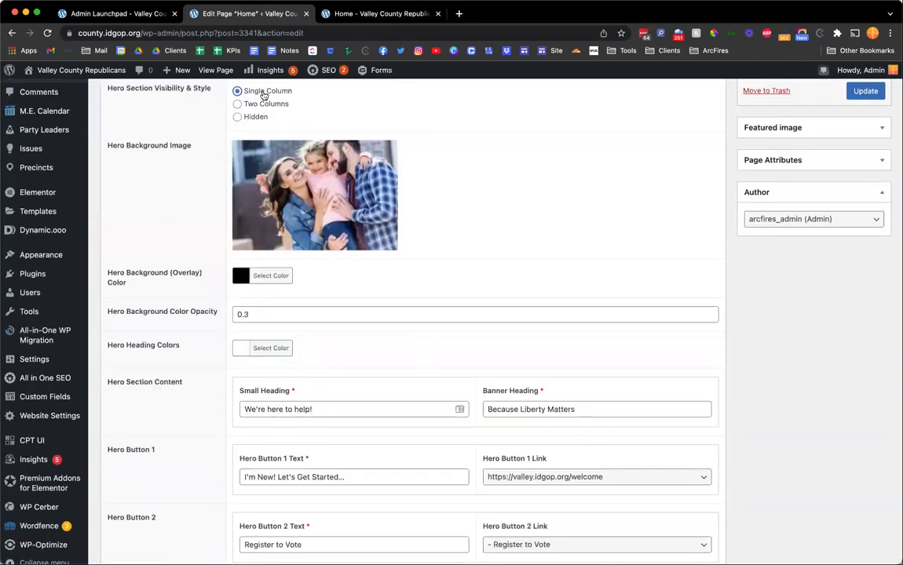
Set the hero section's style to Two Columns, trying the Shortcode engagement option before returning it to Buttons.
click(264, 104)
click(264, 92)
click(237, 104)
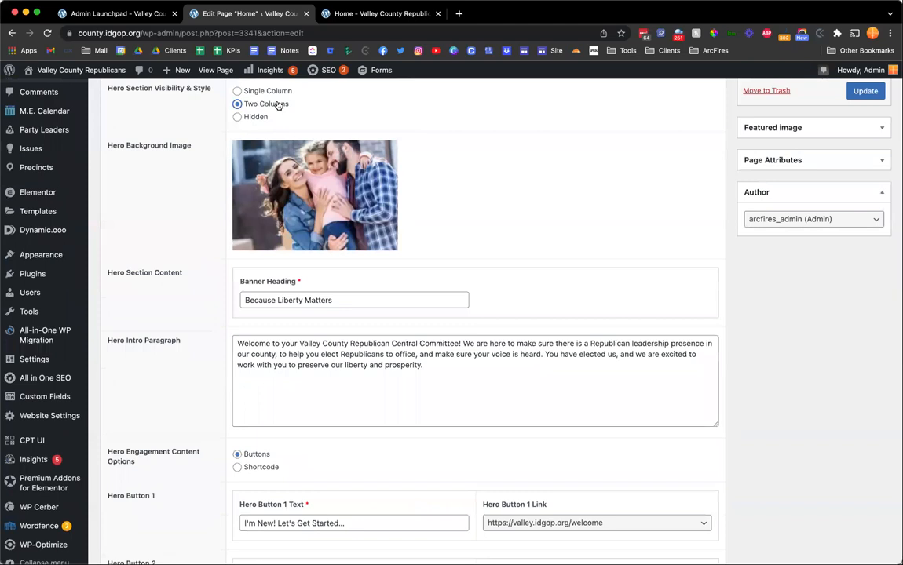
scroll(283, 289, down, 5)
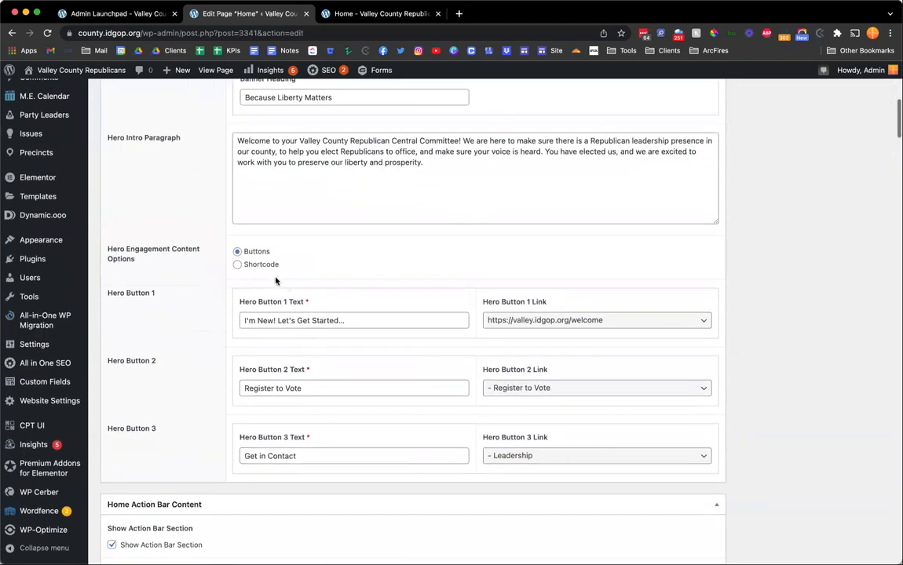
click(255, 265)
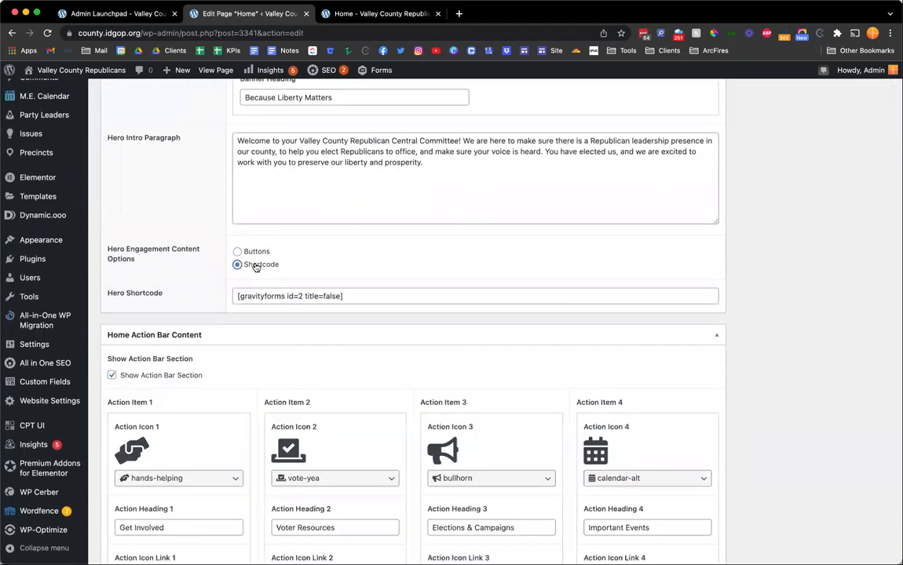
click(256, 254)
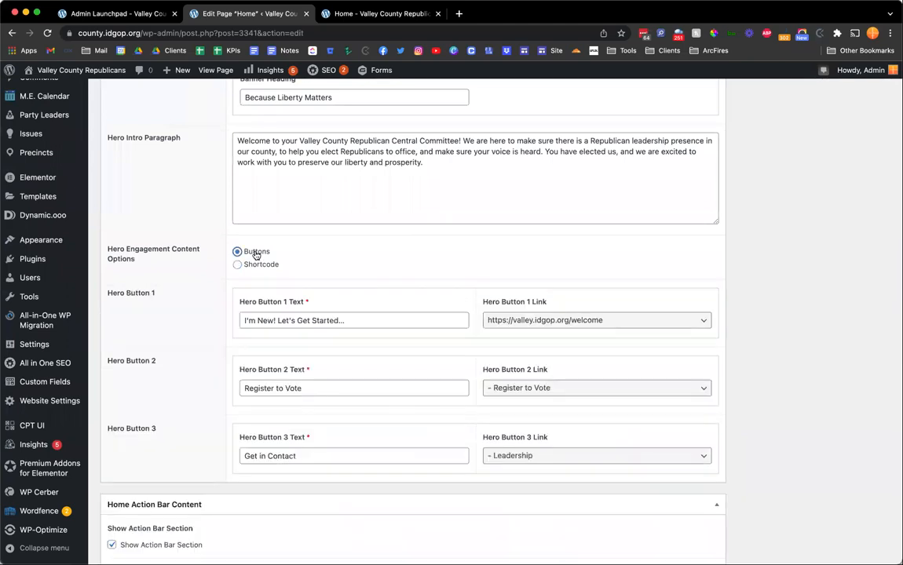
Update the Home page and reload the live page to check the two-column hero against its editor fields.
key(ctrl+Tab)
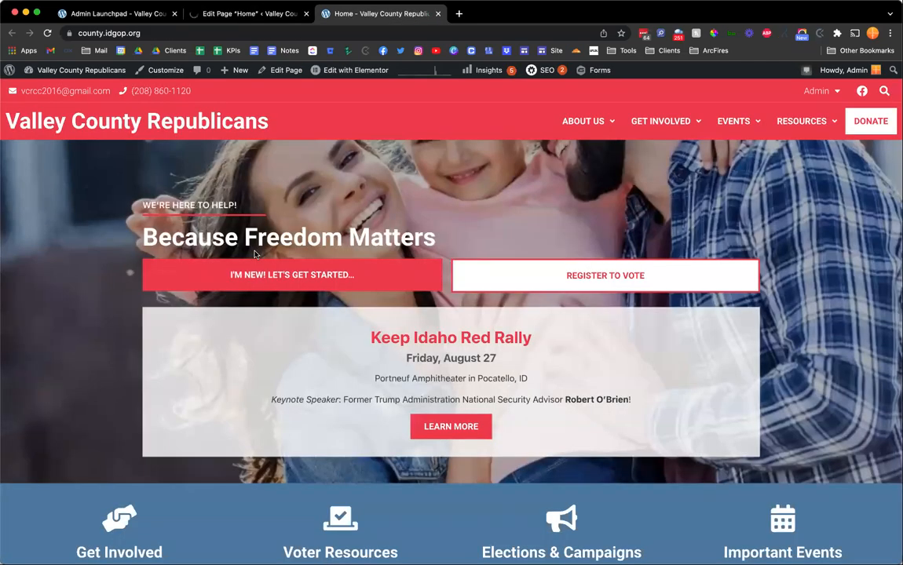
key(super+r)
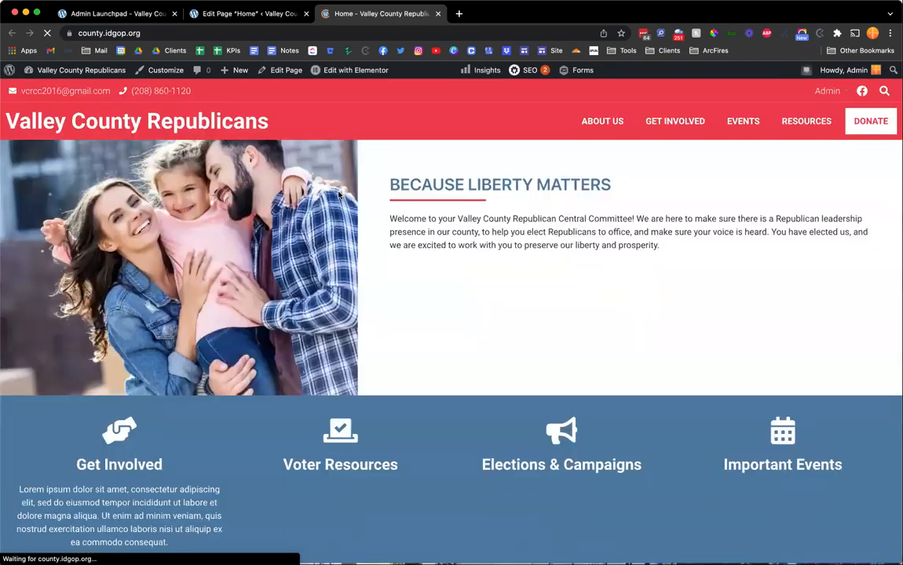
click(249, 14)
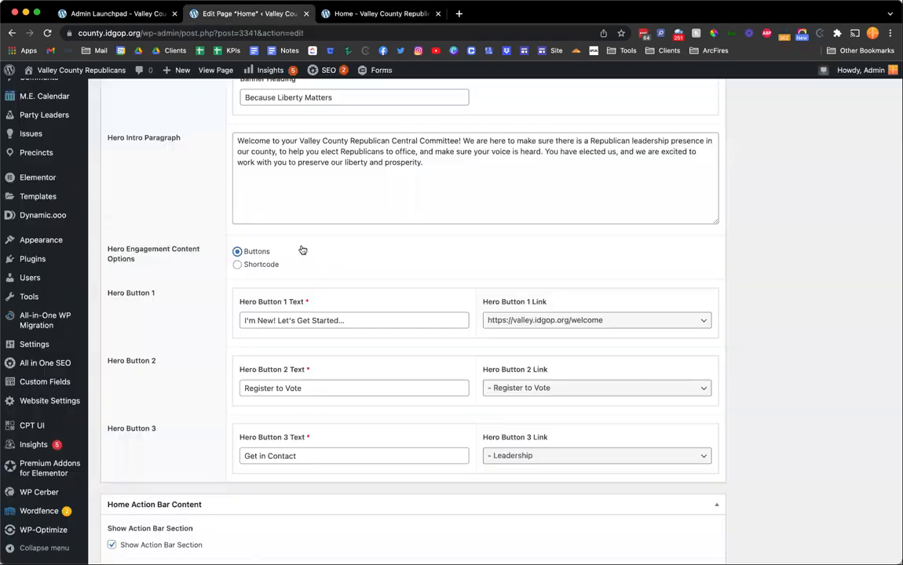
scroll(301, 251, up, 6)
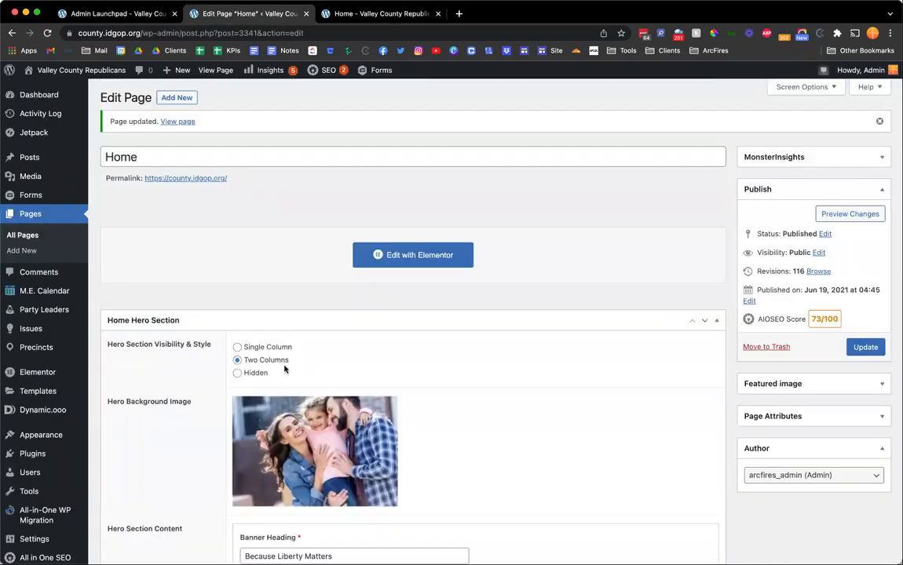
key(ctrl+Tab)
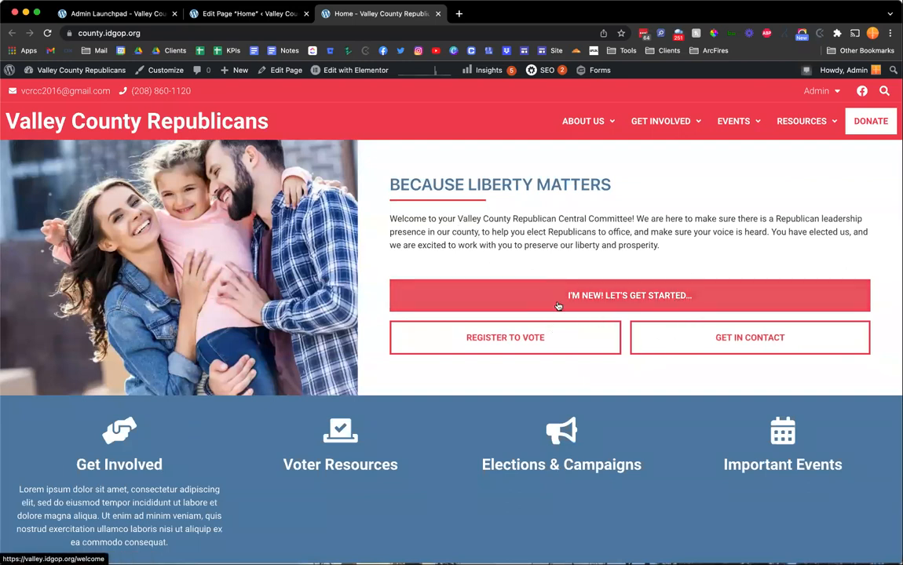
Switch the hero engagement content to Shortcode in the Home page editor and examine the Hero Shortcode field.
key(ctrl+shift+Tab)
scroll(433, 302, down, 10)
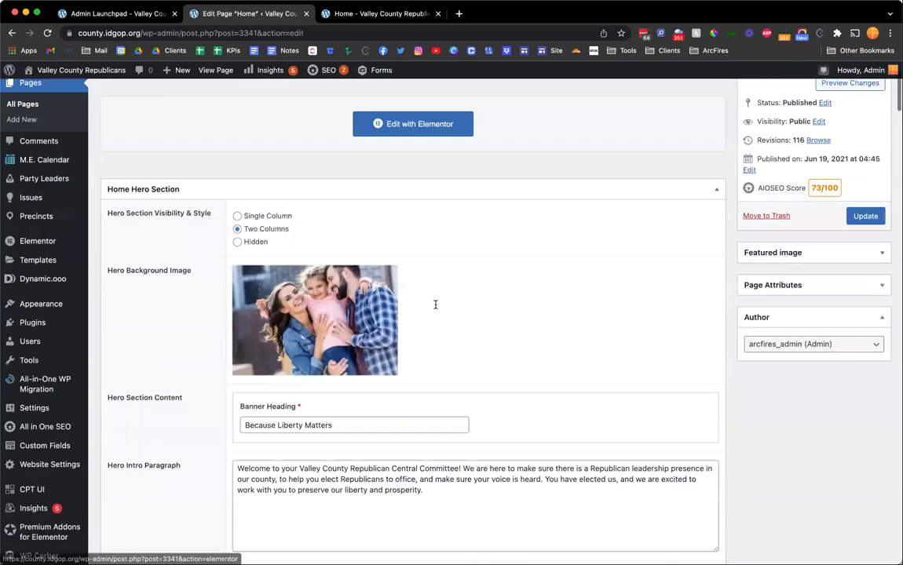
click(264, 204)
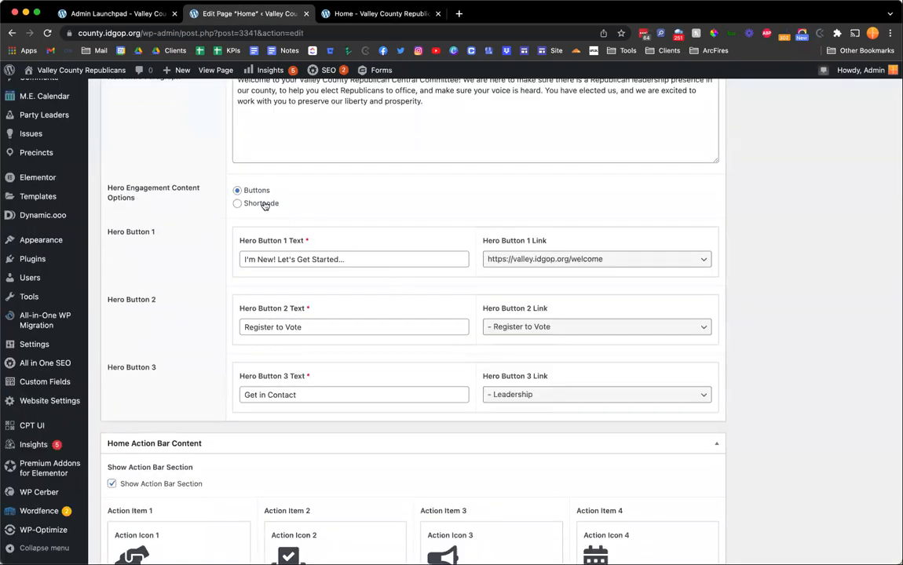
click(283, 235)
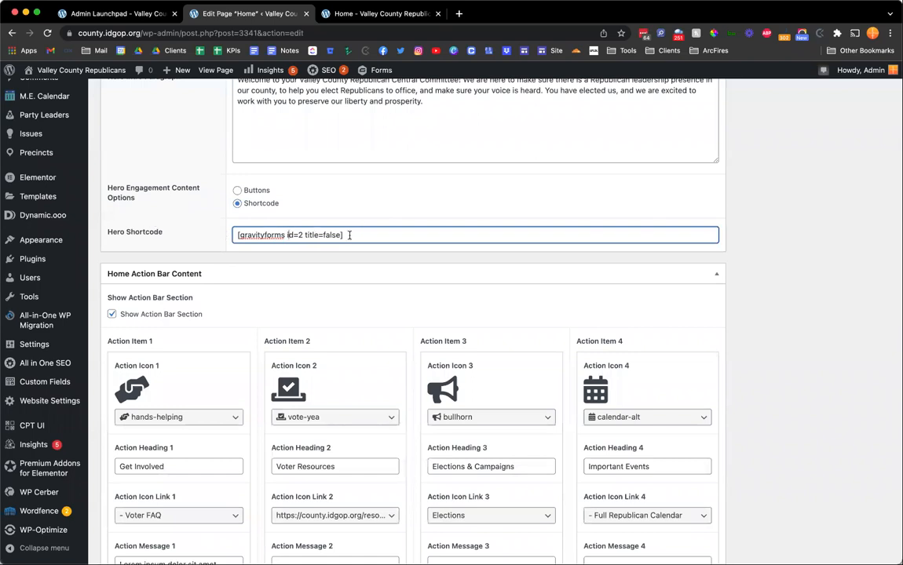
scroll(699, 211, up, 3)
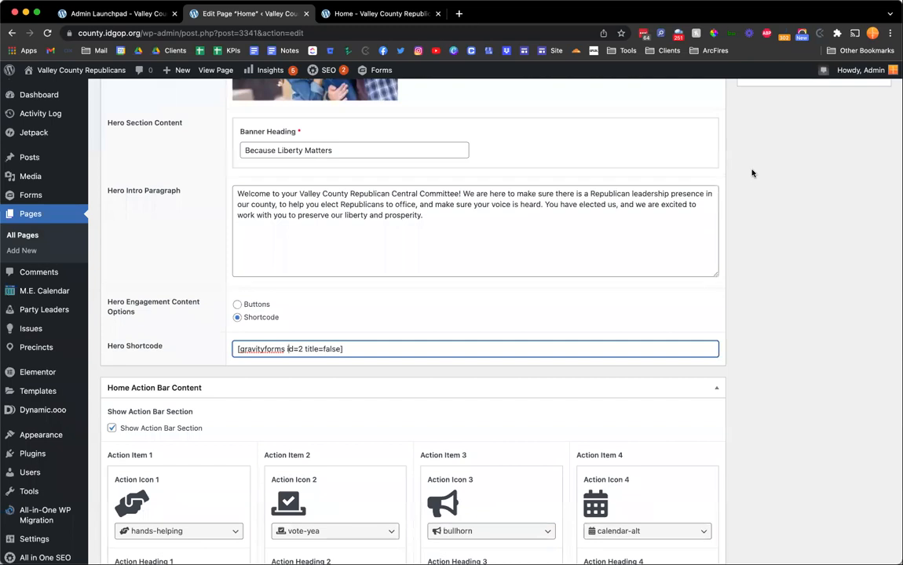
scroll(752, 173, up, 2)
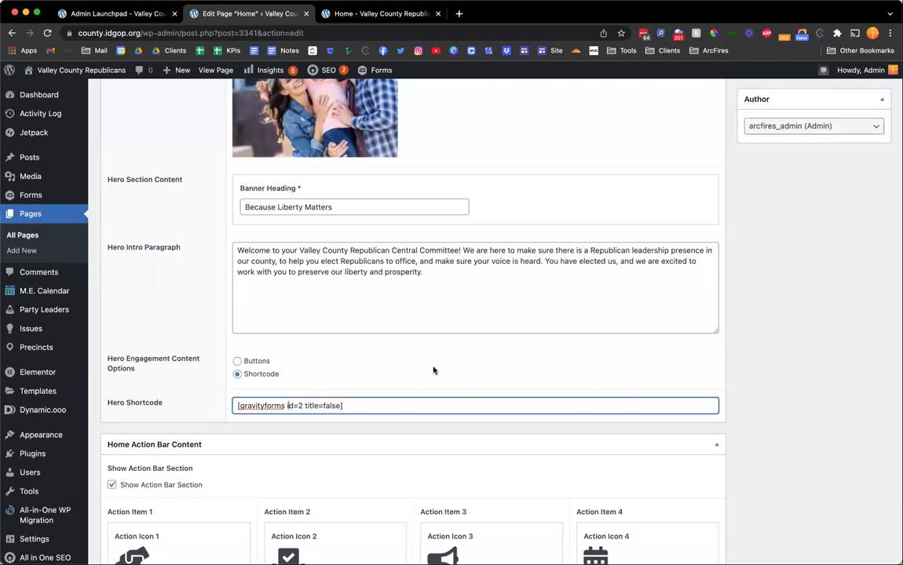
triple_click(359, 405)
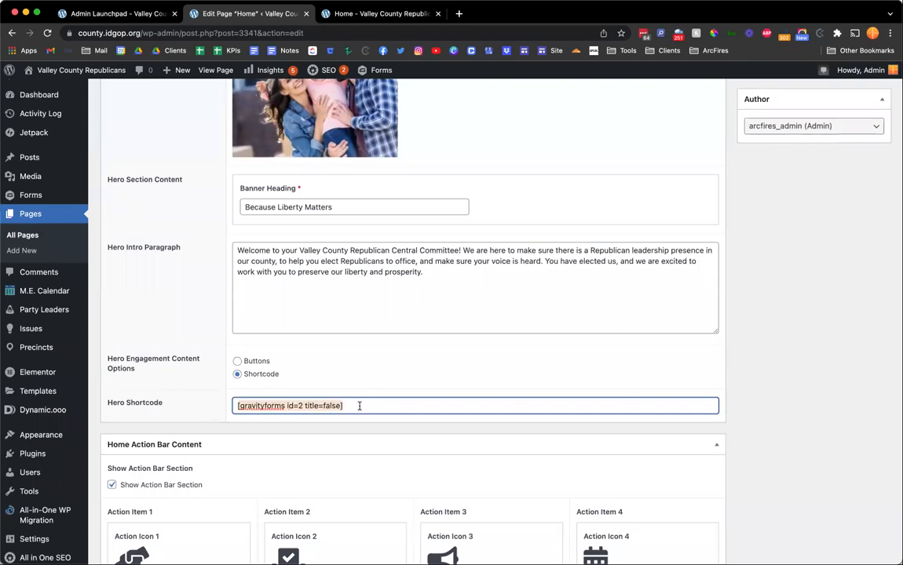
mouse_move(37, 199)
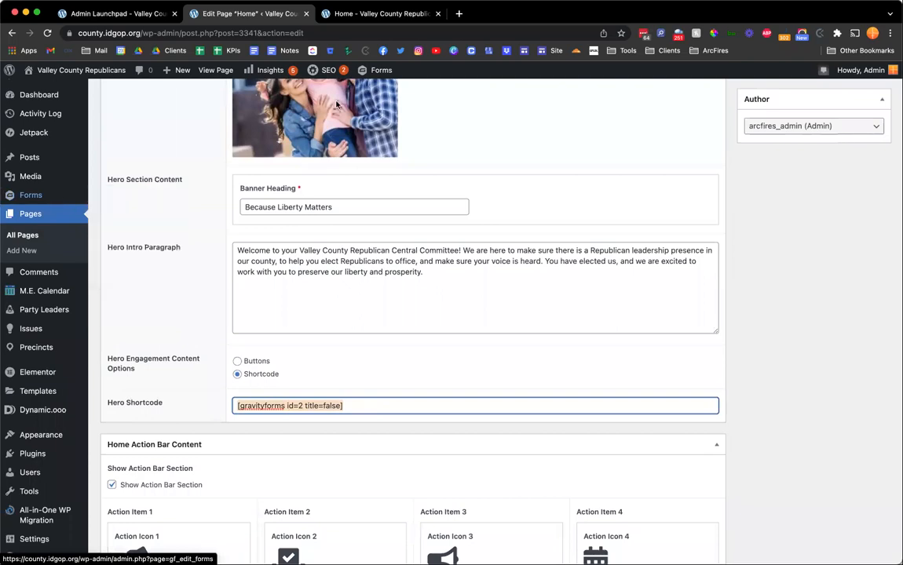
Toggle the hero engagement content to Buttons and back to Shortcode, update the Home page and reload the live page.
click(238, 361)
click(238, 374)
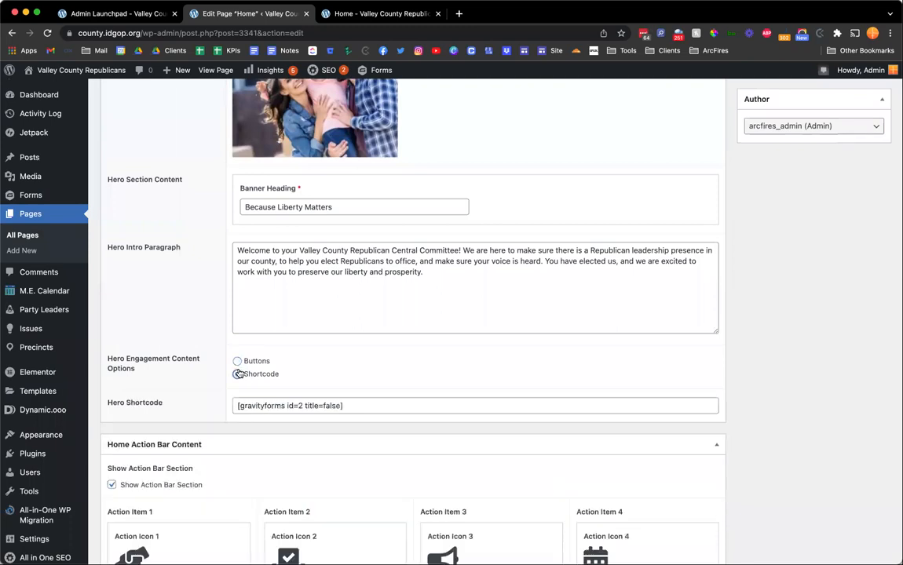
key(Return)
key(ctrl+Tab)
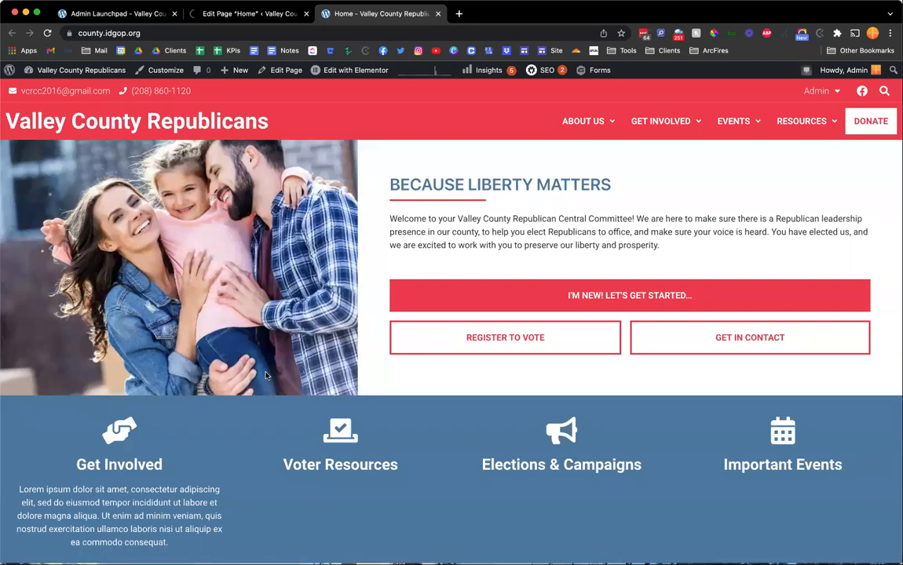
key(super+r)
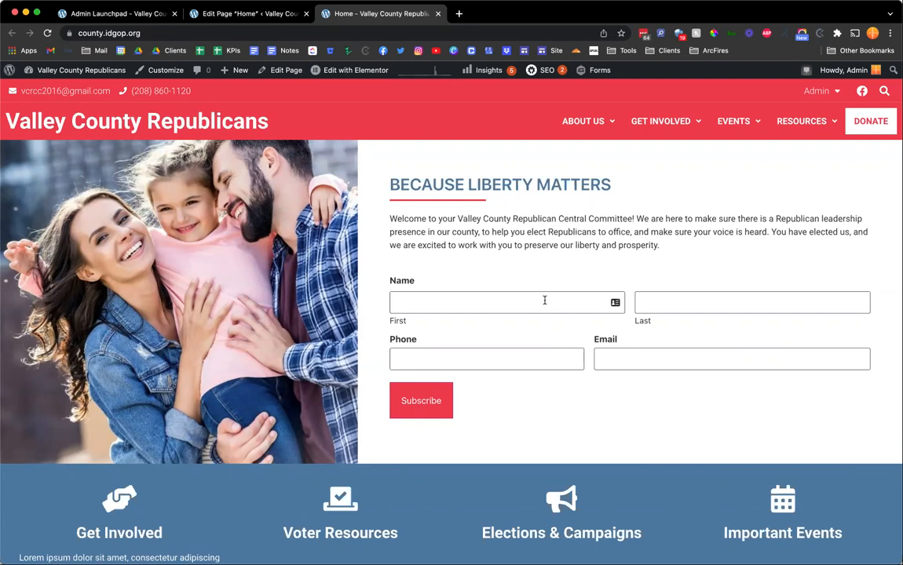
Return to the Home page editor and review the Hero Shortcode text and the other two-column hero fields.
key(ctrl+shift+Tab)
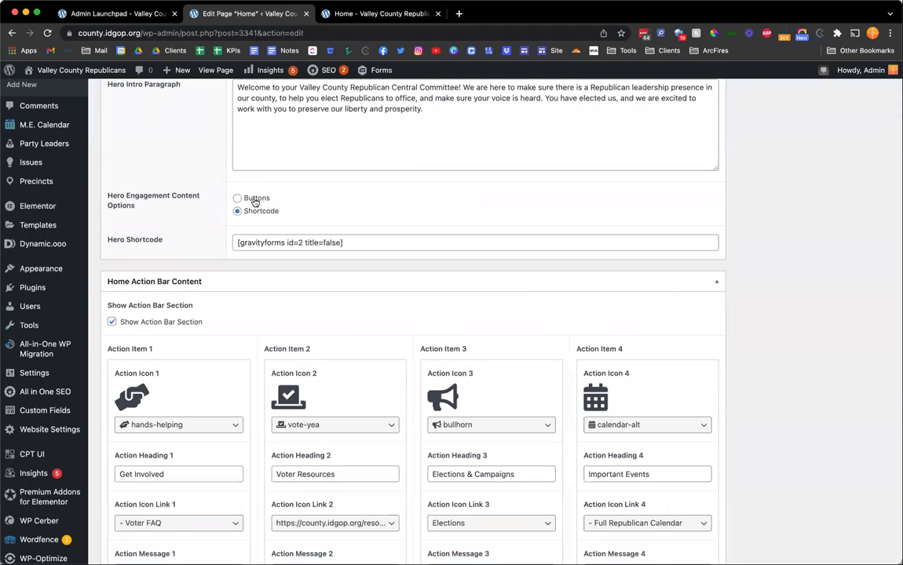
drag(356, 239, 238, 243)
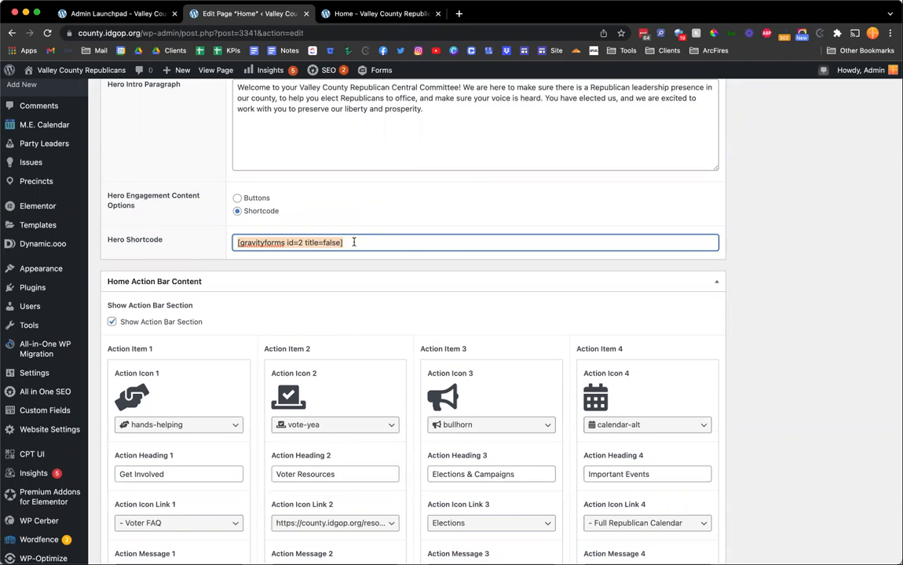
click(313, 243)
scroll(322, 234, up, 5)
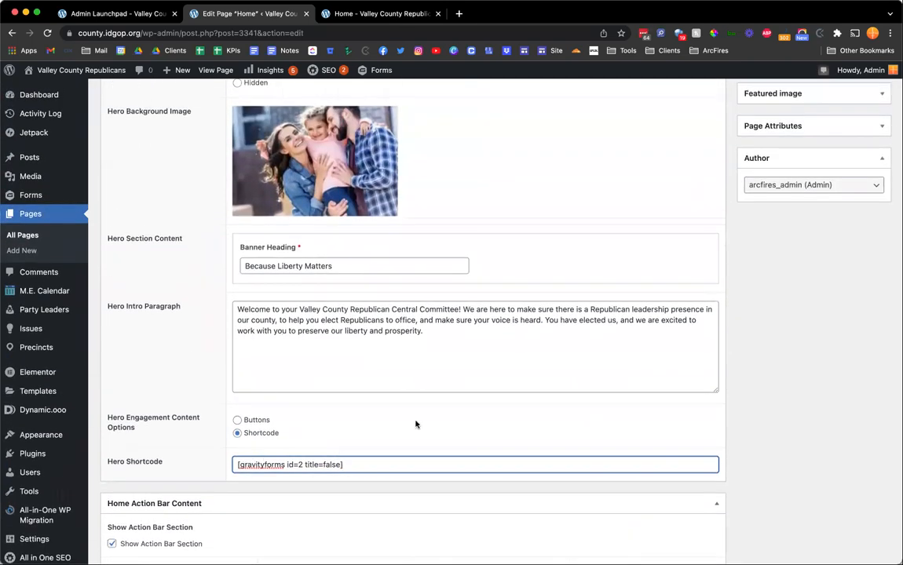
scroll(416, 424, up, 2)
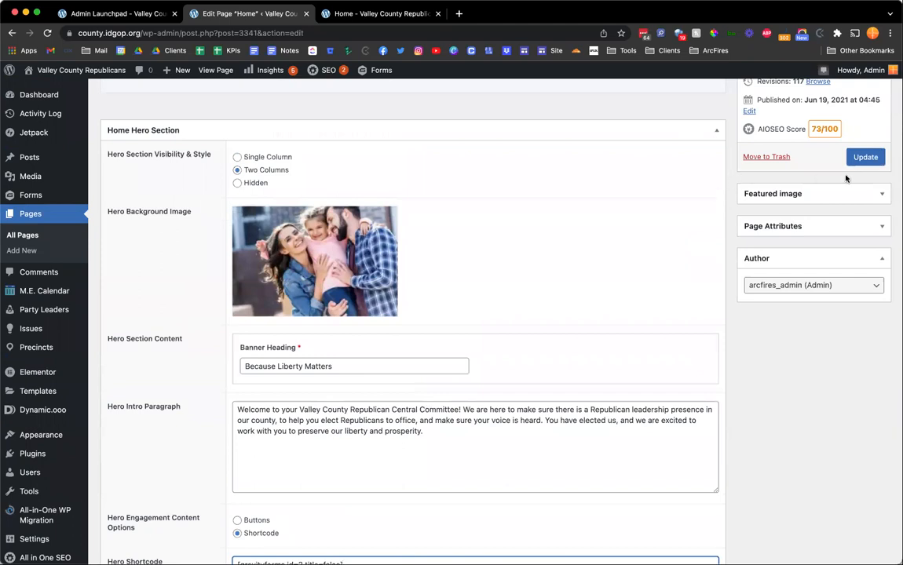
scroll(423, 257, down, 2)
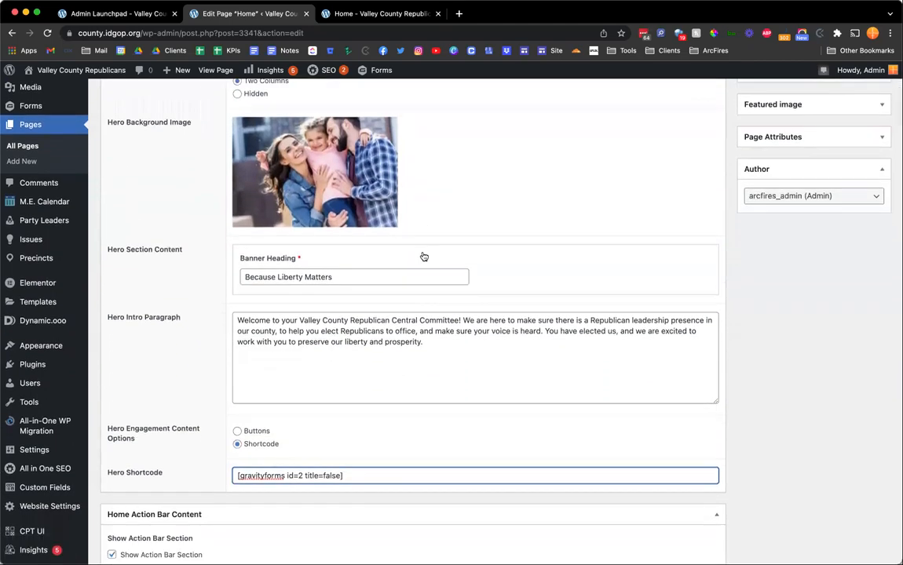
View the live welcome section, set Additional Welcome Content to [gravityforms id=2 title=false] in the editor, and update the Home page.
key(ctrl+Tab)
scroll(424, 255, down, 5)
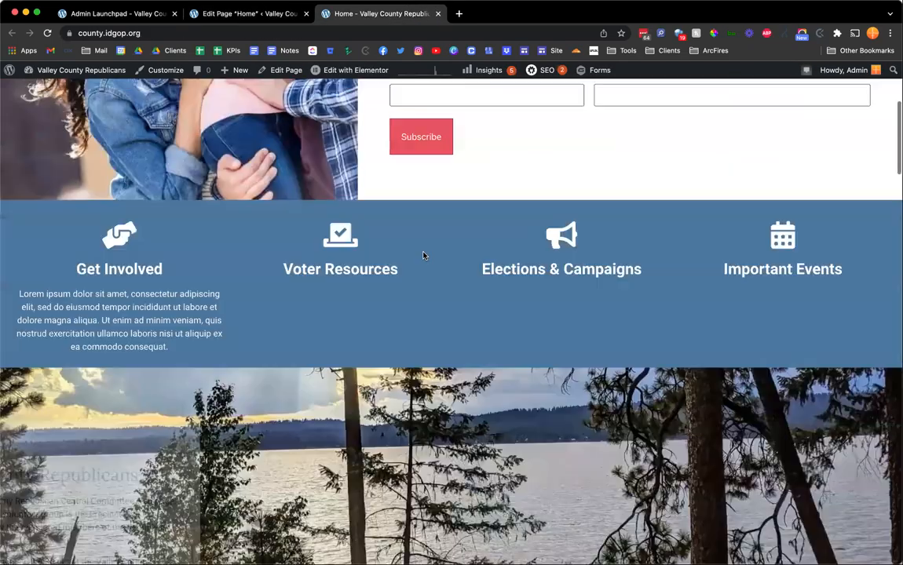
scroll(423, 255, down, 5)
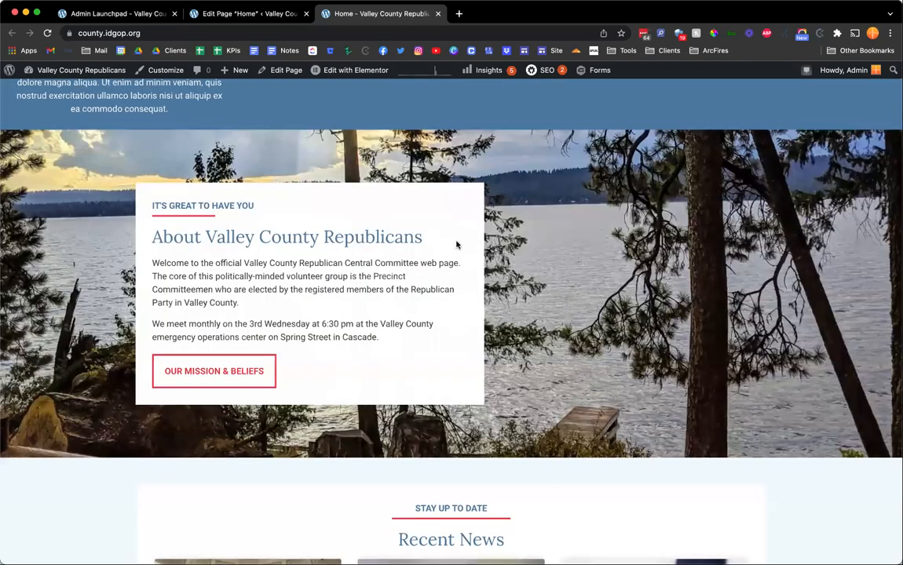
key(ctrl+shift+Tab)
scroll(455, 244, down, 5)
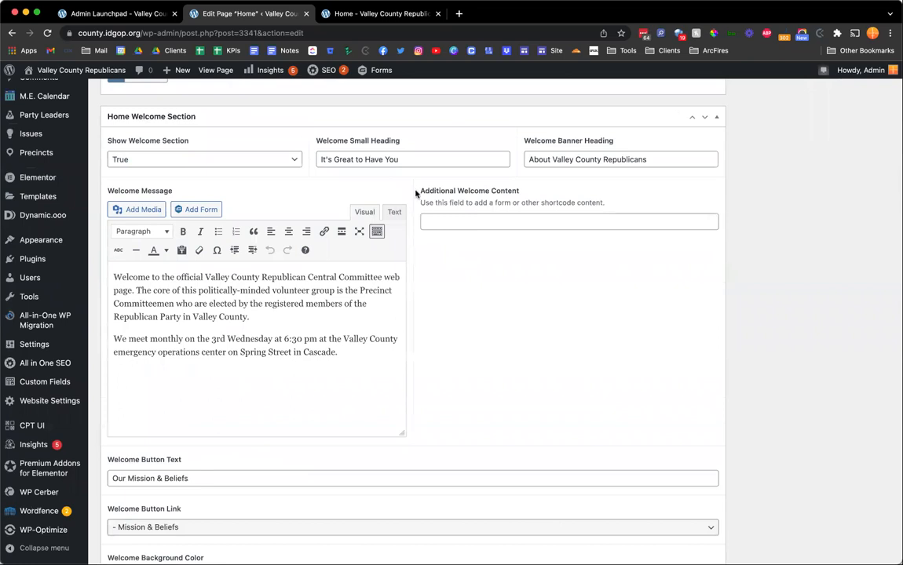
click(438, 220)
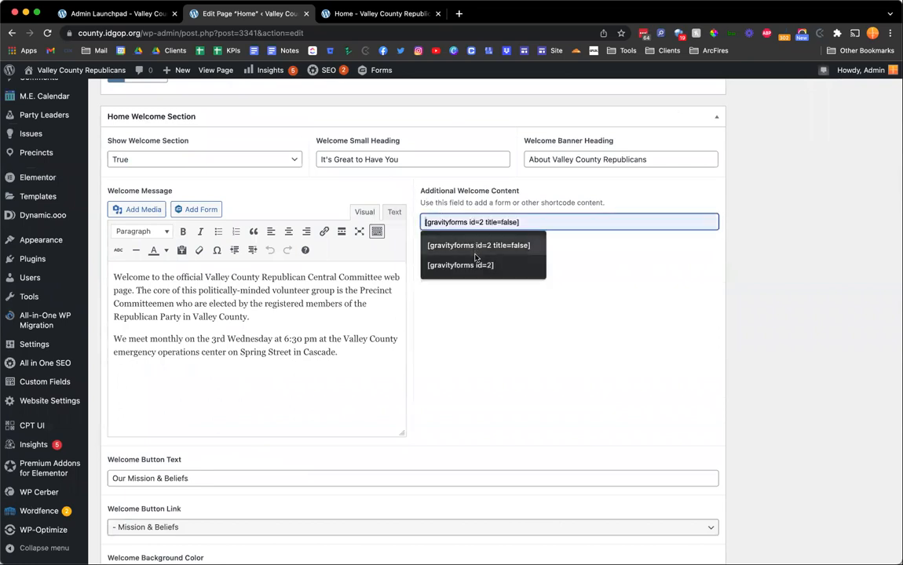
click(479, 245)
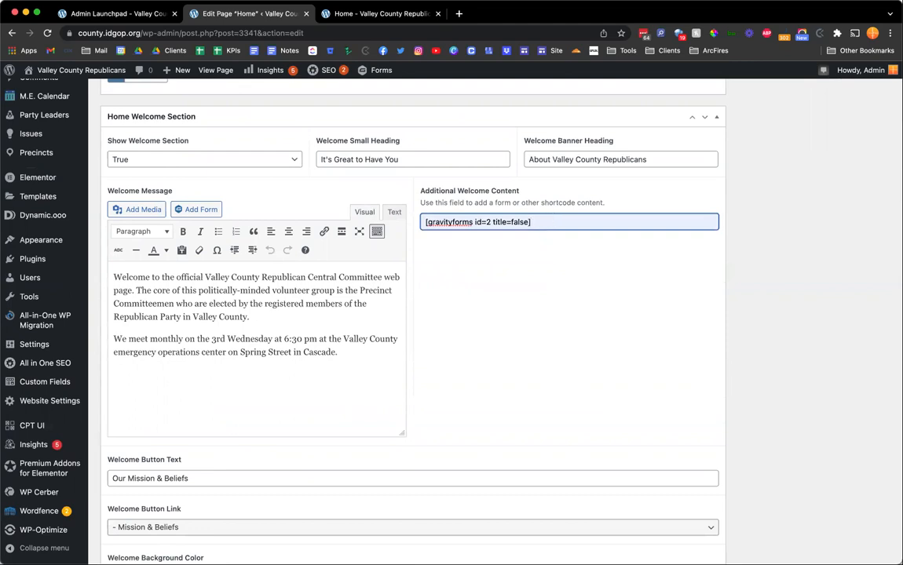
key(Return)
Reload the live home page to check the welcome section, rechecking the Additional Welcome Content shortcode in the editor between reloads.
key(ctrl+Tab)
scroll(542, 303, up, 1)
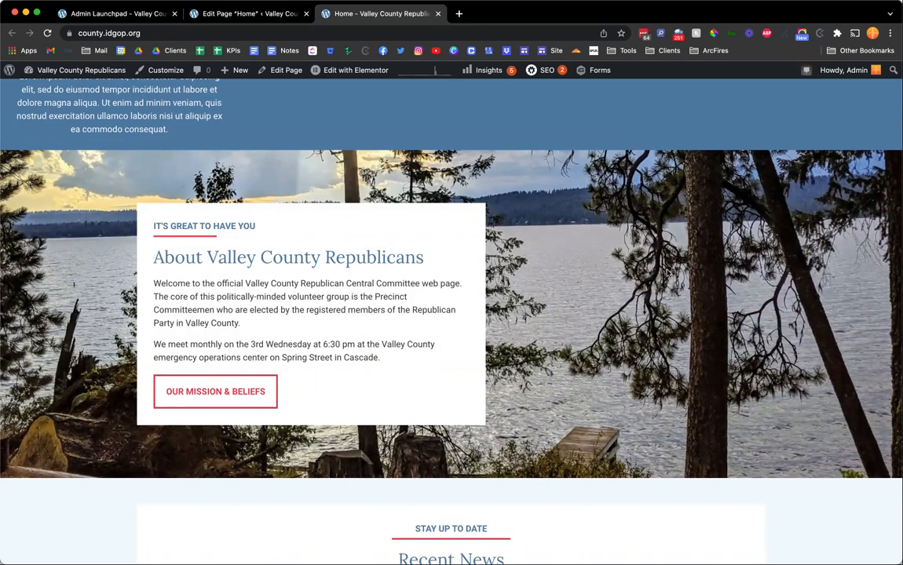
key(super+r)
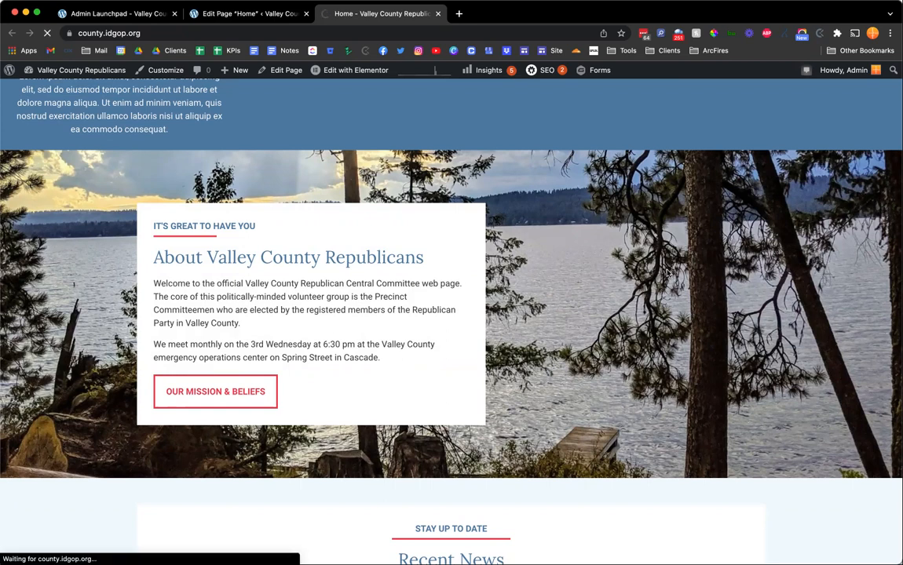
key(ctrl+shift+Tab)
scroll(544, 322, down, 10)
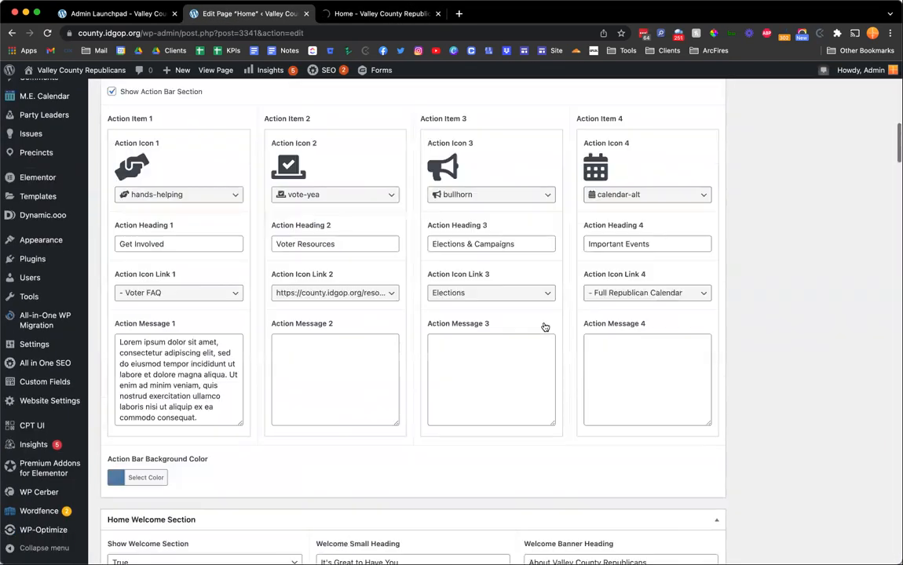
scroll(544, 326, down, 5)
click(532, 325)
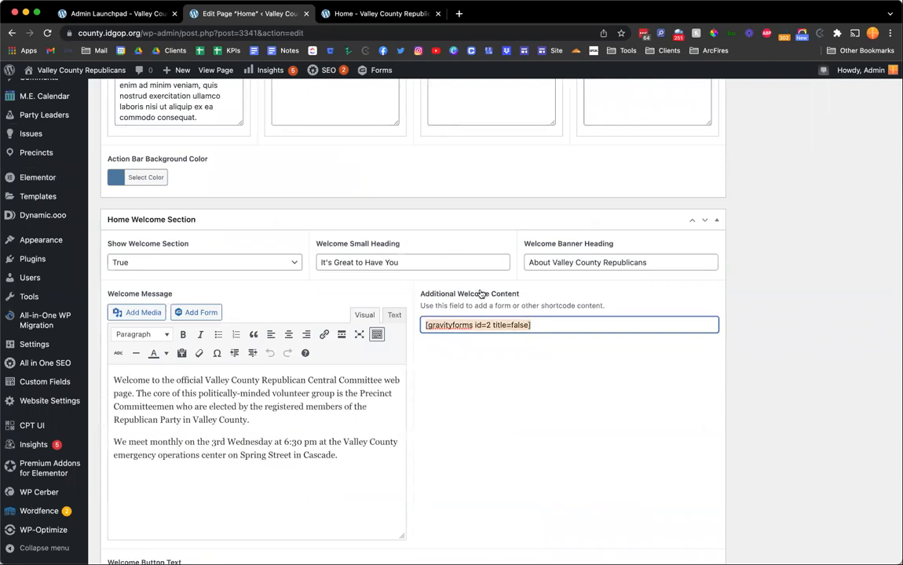
key(ctrl+Tab)
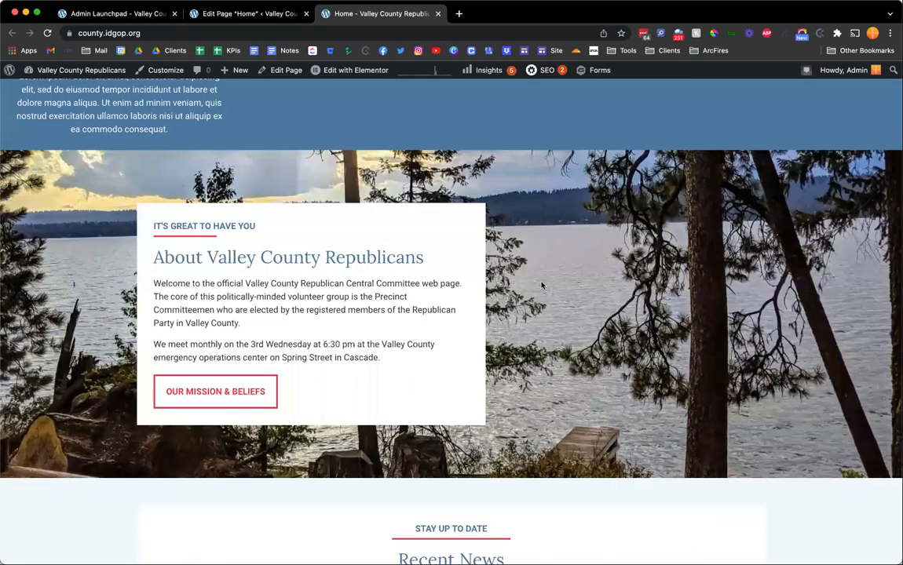
key(super+r)
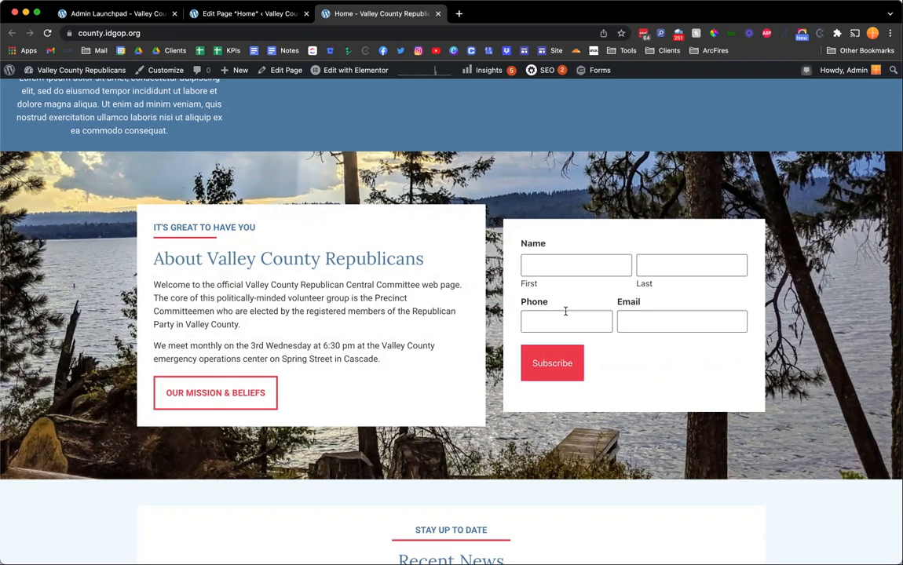
Compare the Additional Welcome Content shortcode in the Home page editor with the subscribe form in the live welcome section.
key(ctrl+shift+Tab)
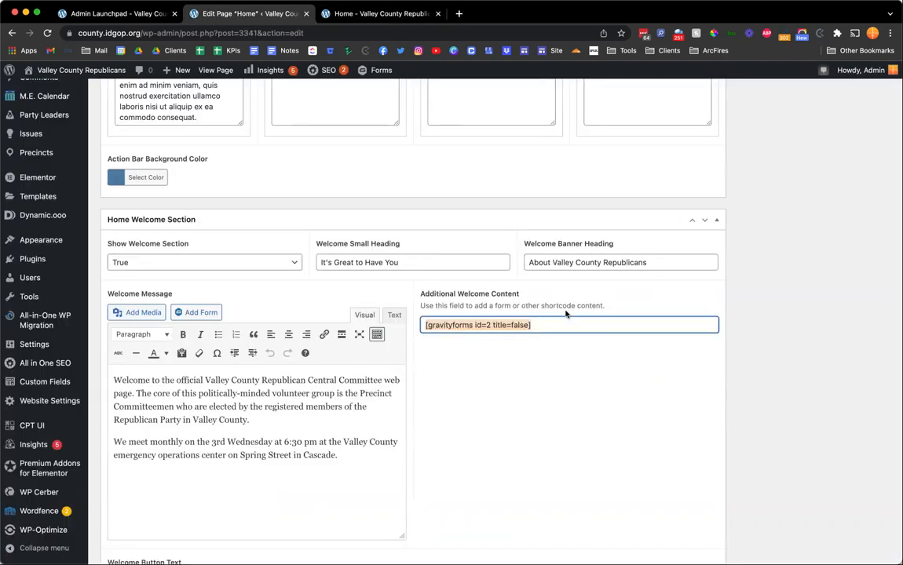
click(553, 352)
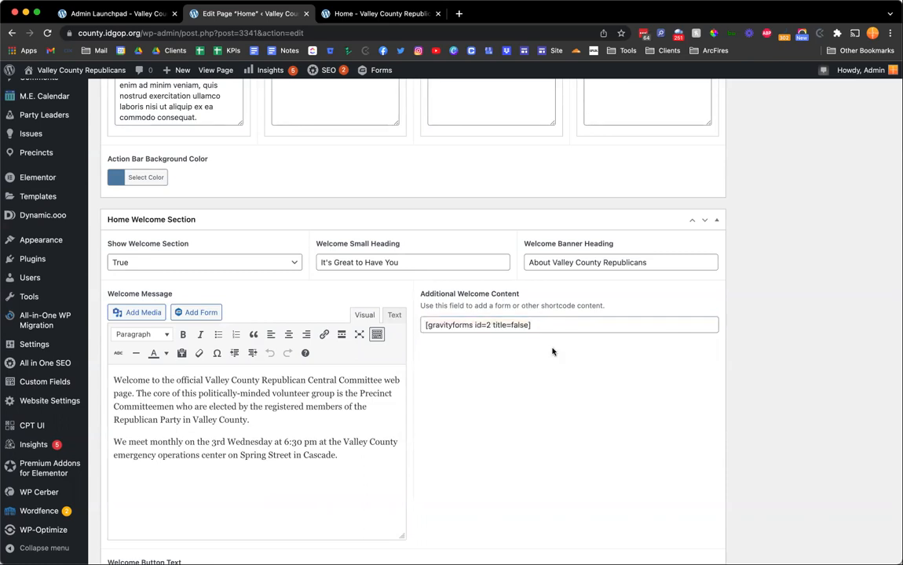
key(ctrl+Tab)
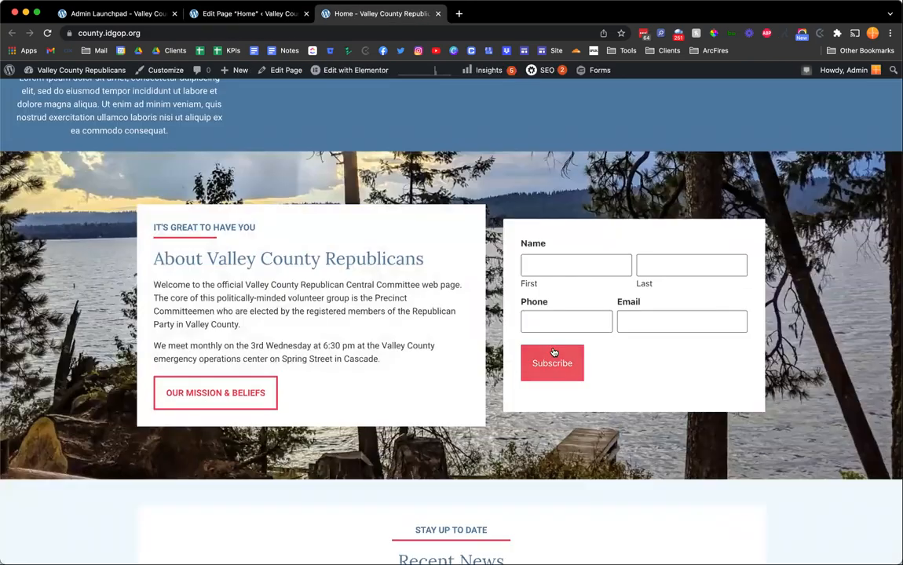
scroll(553, 352, down, 5)
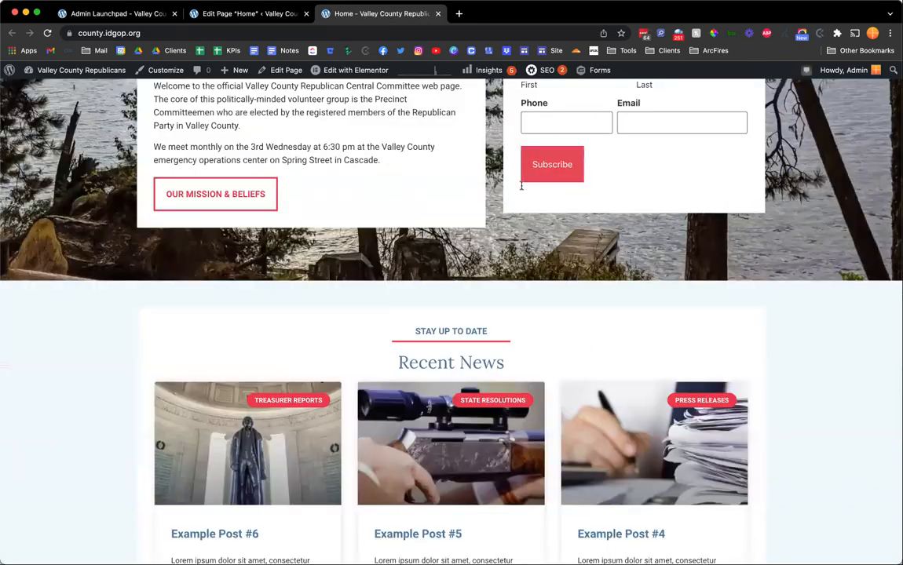
scroll(471, 169, up, 2)
key(ctrl+shift+Tab)
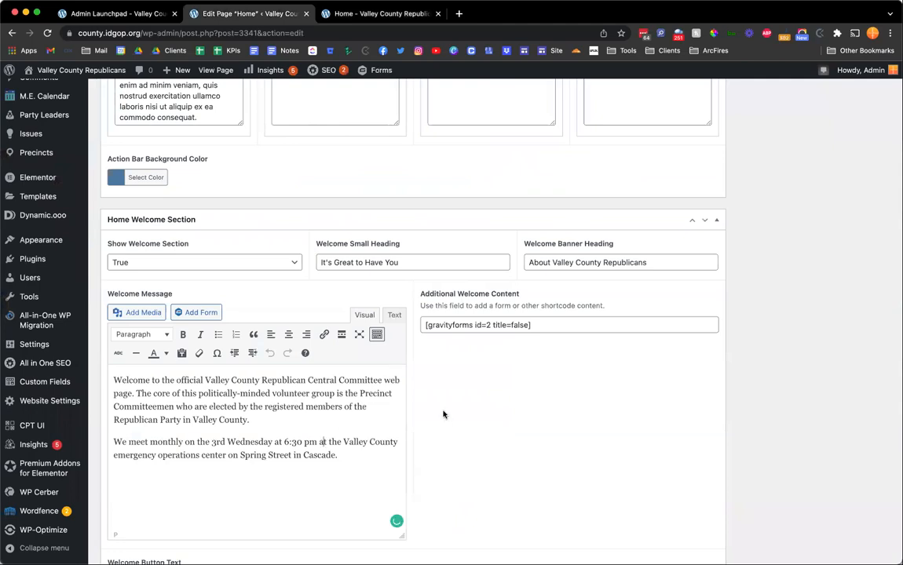
Review the welcome button, welcome background, Home Posts Section and Home Action Bar Content fields in the Home page editor.
scroll(443, 415, down, 10)
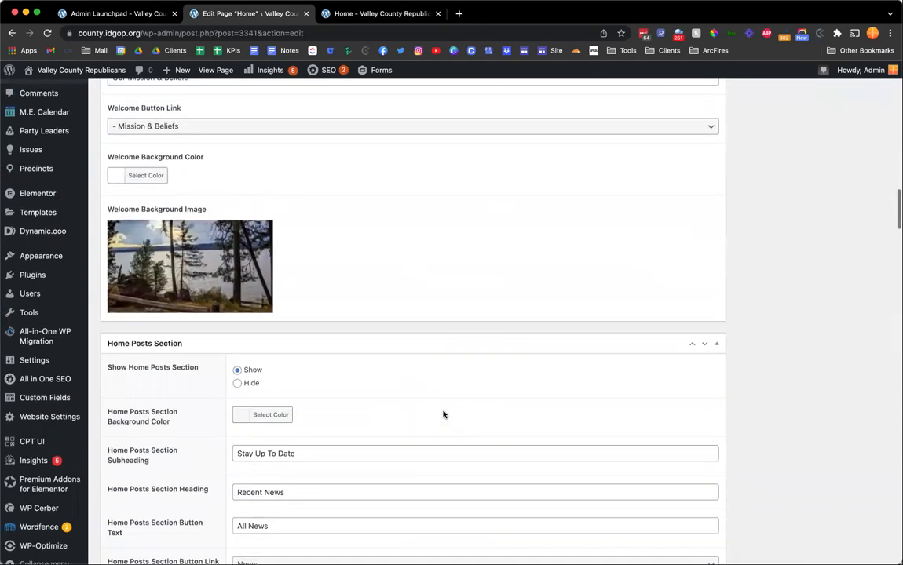
scroll(443, 414, up, 4)
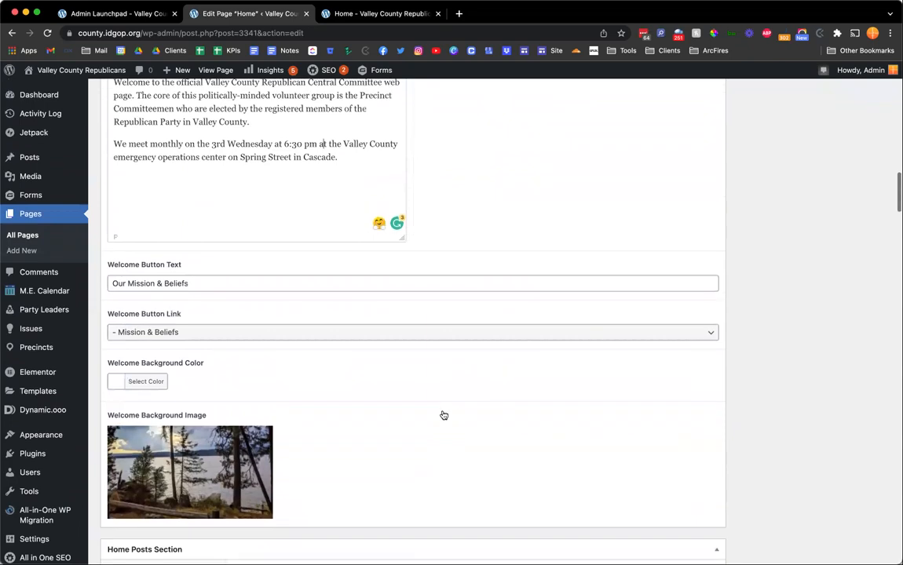
scroll(444, 415, down, 1)
scroll(443, 416, down, 7)
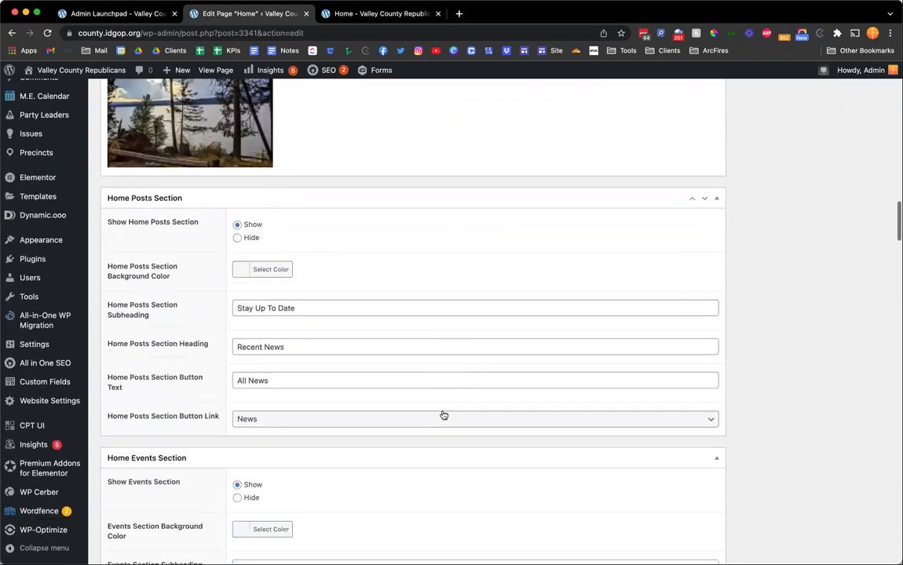
scroll(443, 415, up, 8)
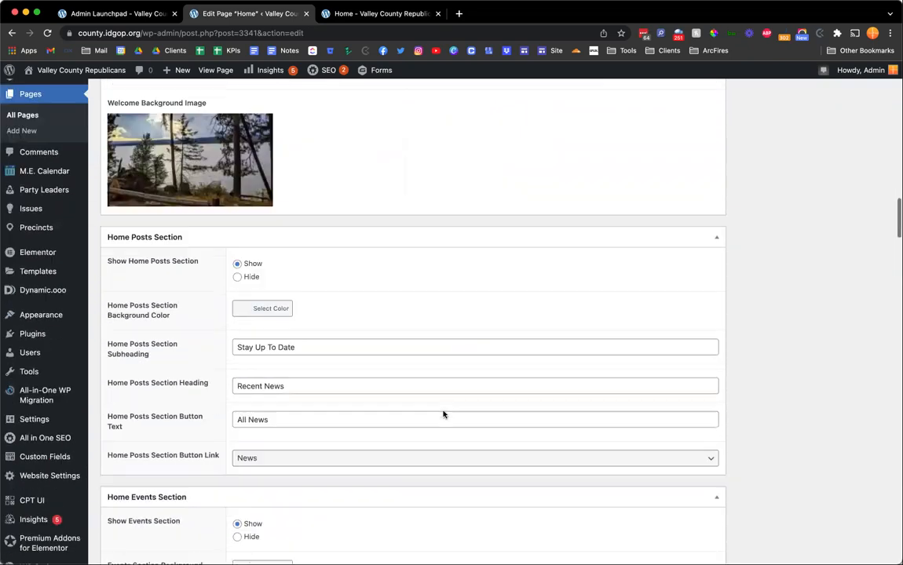
scroll(443, 415, up, 15)
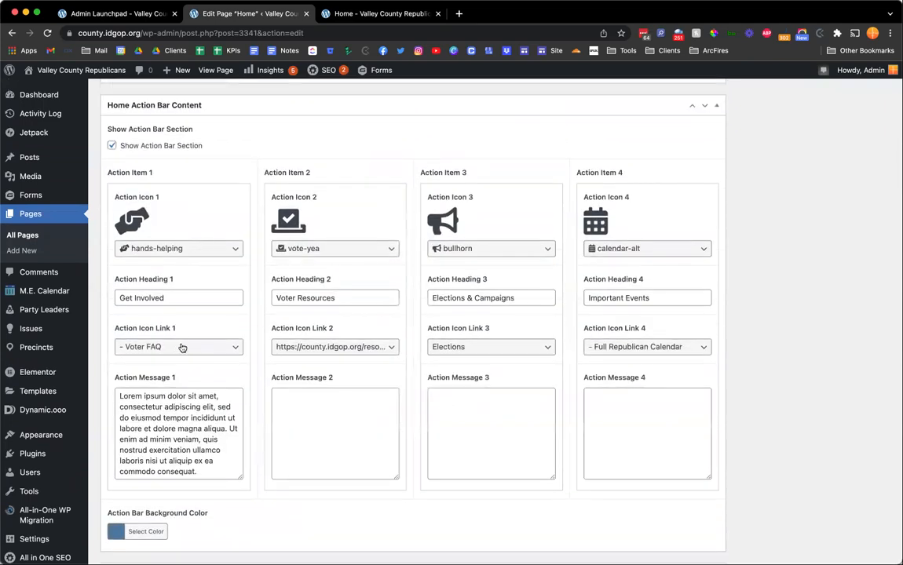
Check the live action bar and browse the pages available for Action Icon Link 1 in the editor, keeping Voter FAQ.
key(ctrl+Tab)
scroll(164, 308, up, 6)
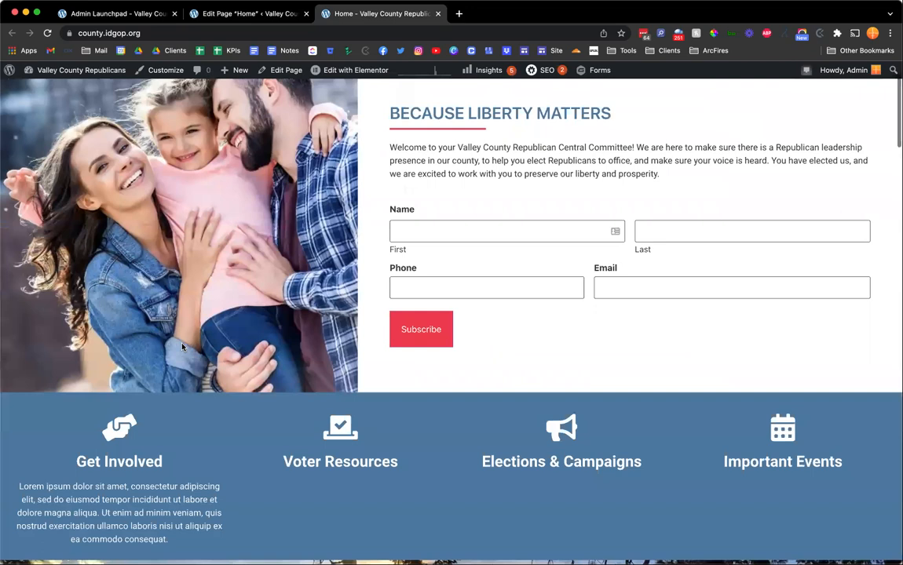
scroll(141, 337, down, 1)
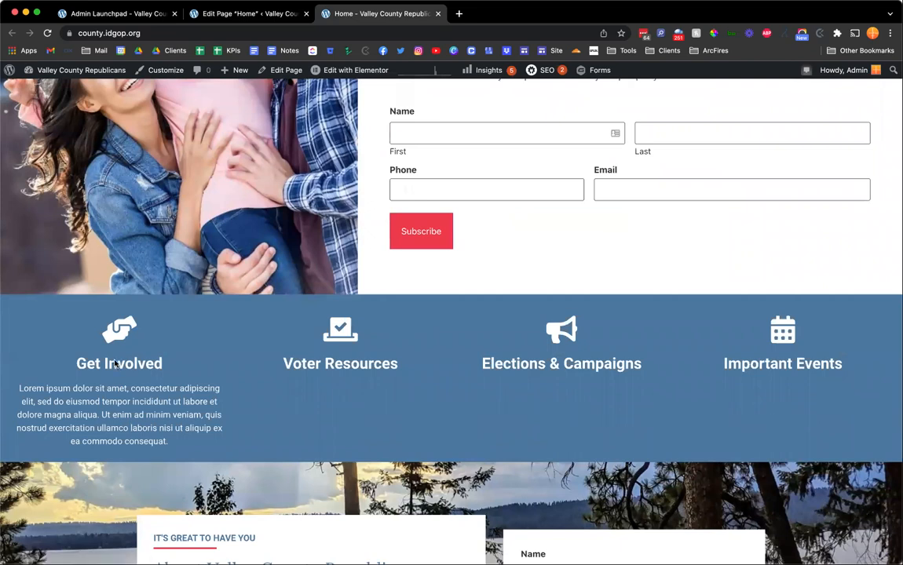
key(ctrl+shift+Tab)
click(179, 348)
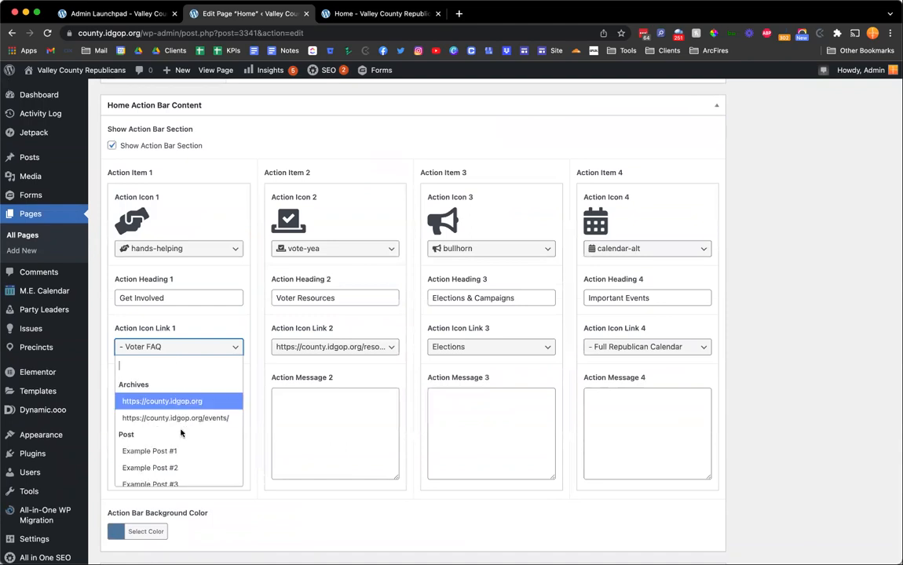
scroll(181, 447, down, 10)
scroll(181, 444, up, 3)
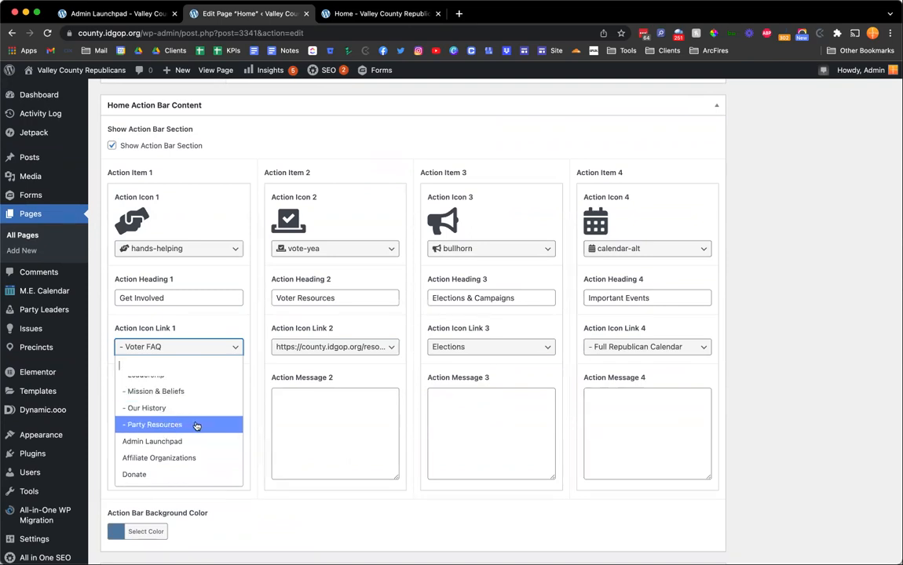
click(205, 326)
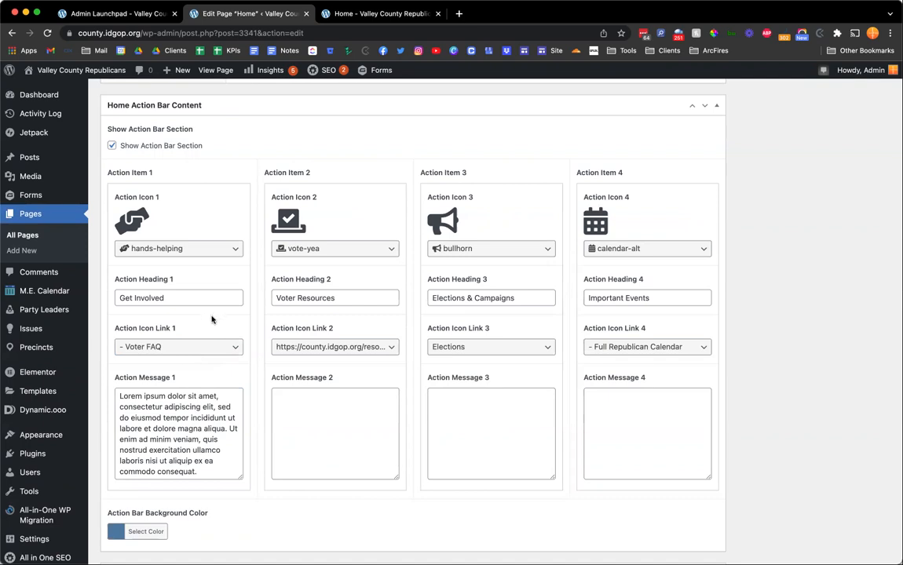
Check the live Get Involved link and the Admin Launchpad, and look through the Action Icon Link 1 choices again without changing the selection.
key(ctrl+Tab)
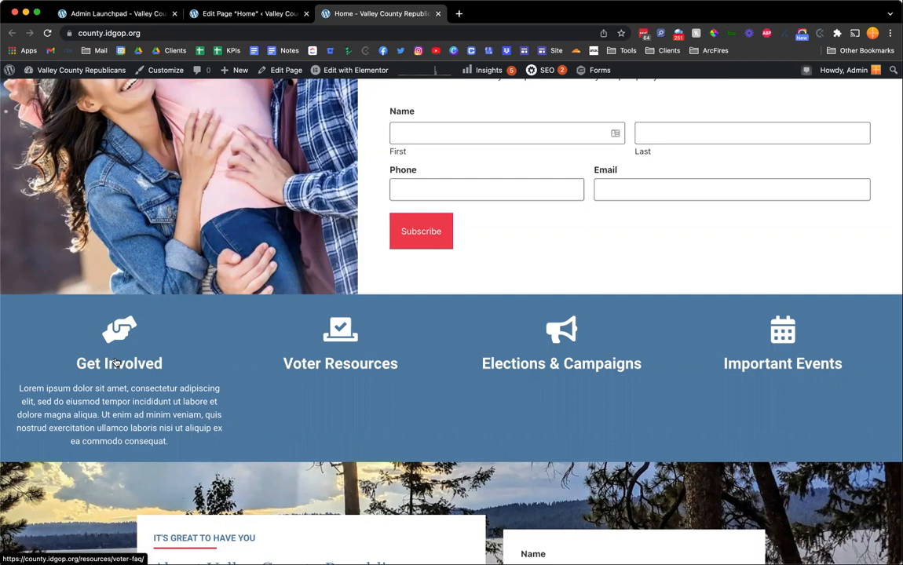
key(ctrl+shift+Tab)
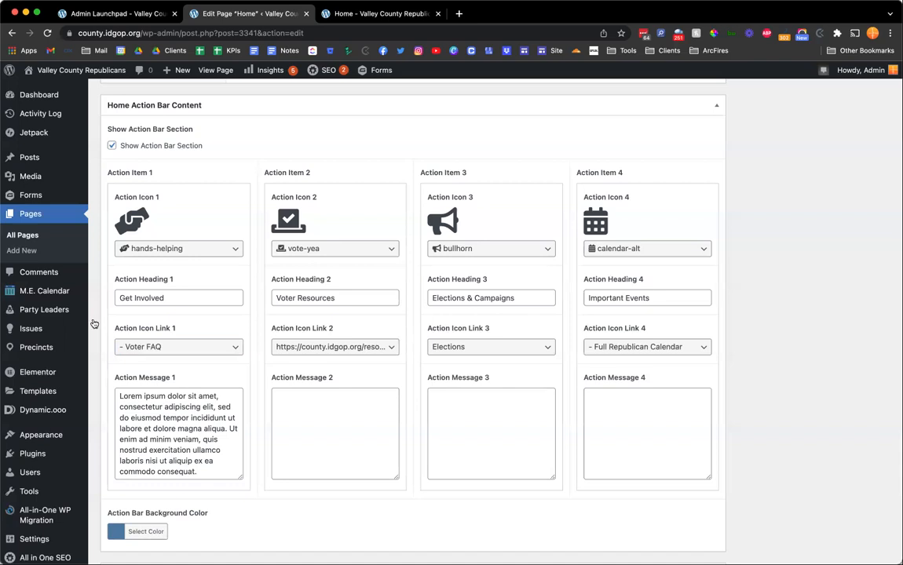
key(ctrl+shift+Tab)
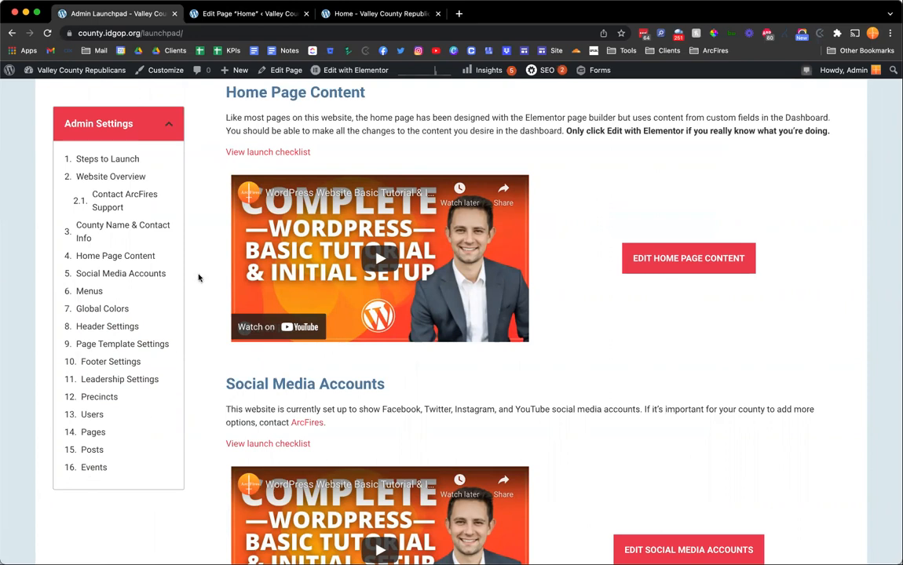
key(ctrl+Tab)
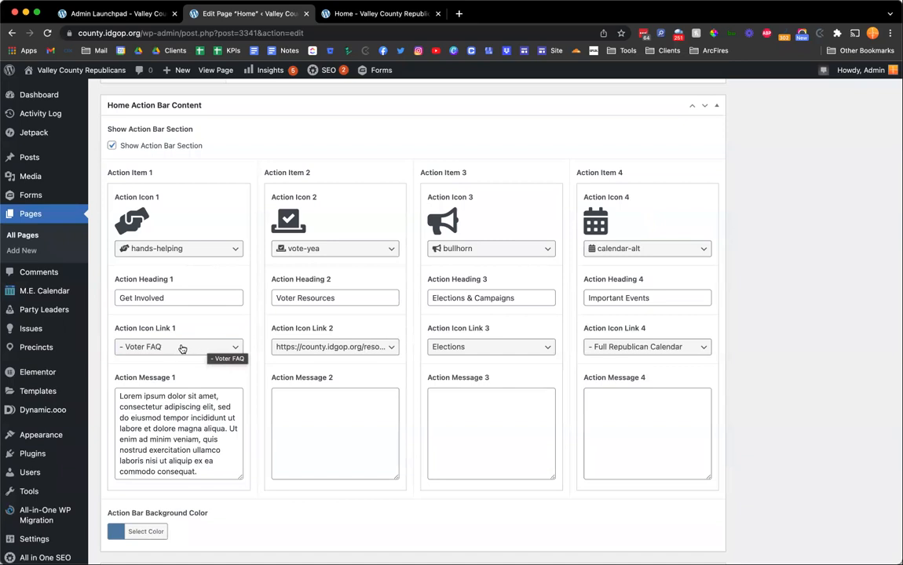
click(193, 348)
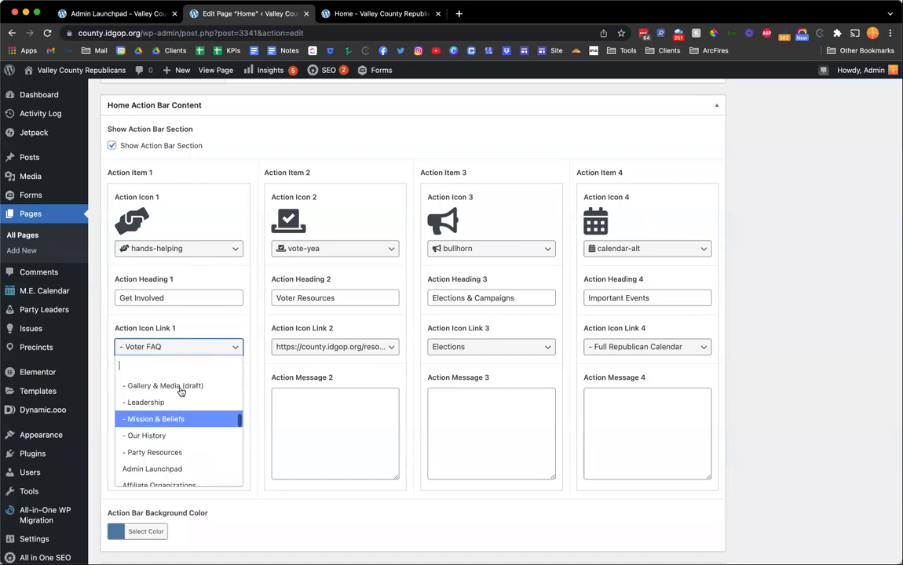
scroll(179, 417, down, 5)
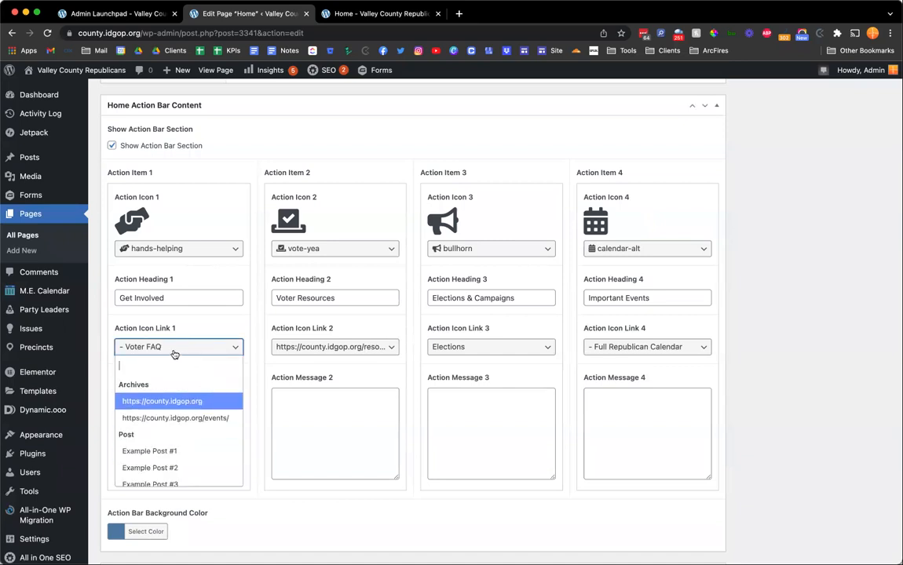
click(207, 333)
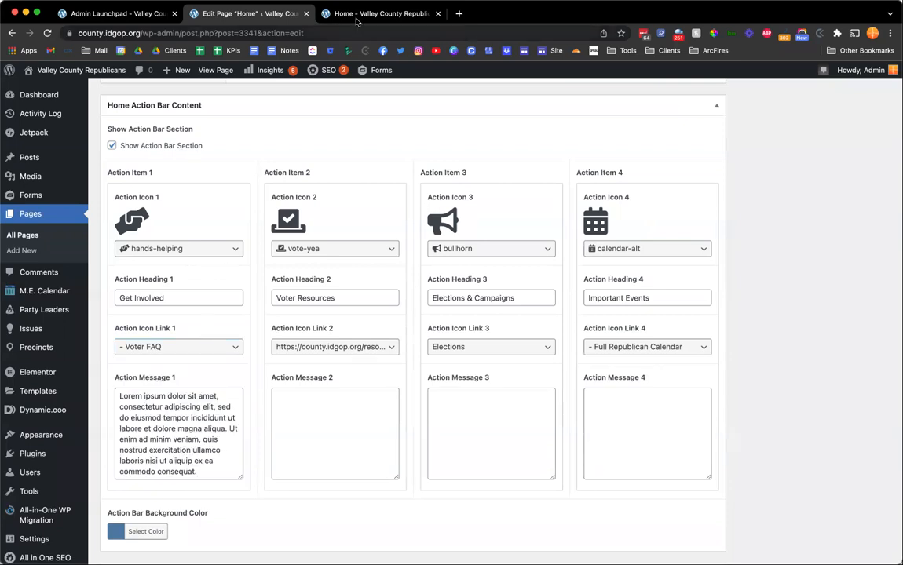
Set Events Section Shortcode 1 to [MEC id="4031"] in the Home Events Section.
scroll(304, 146, down, 10)
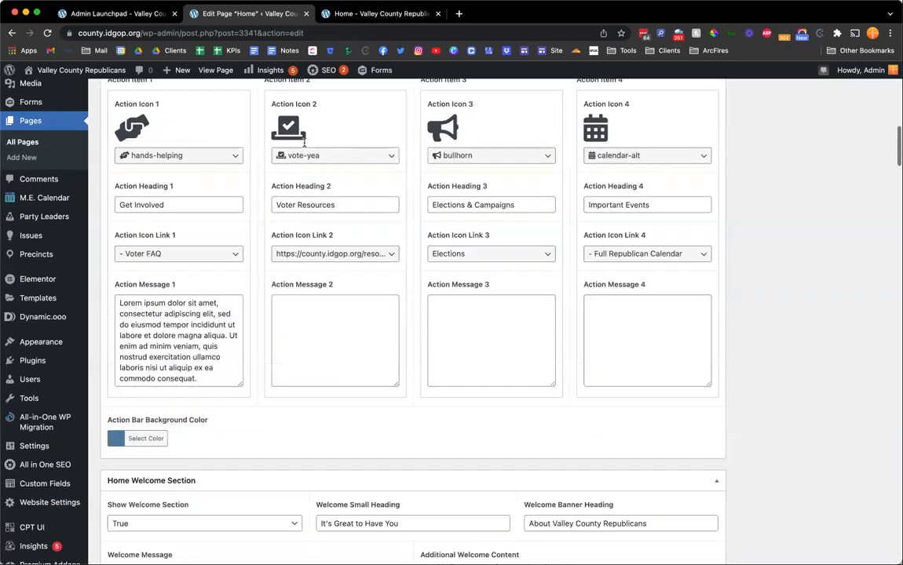
scroll(305, 147, down, 10)
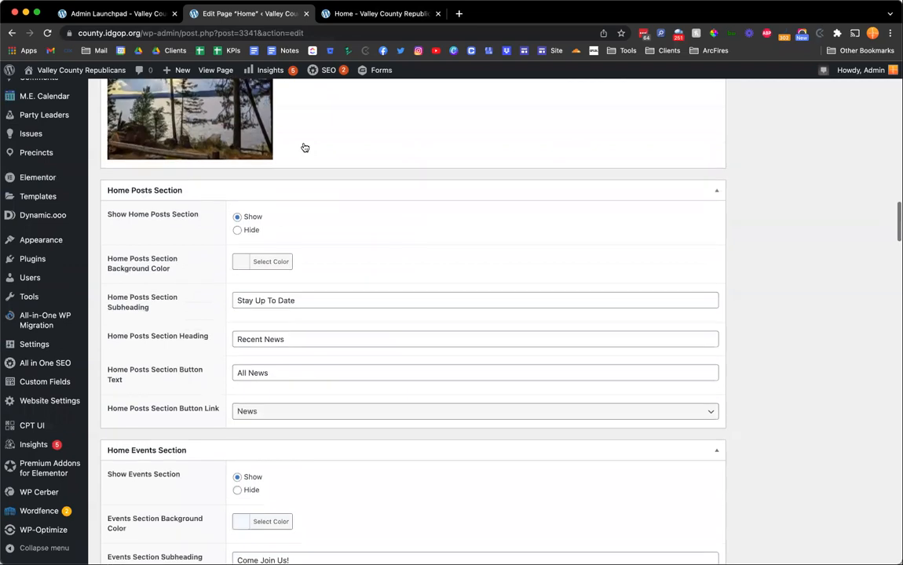
scroll(304, 147, down, 2)
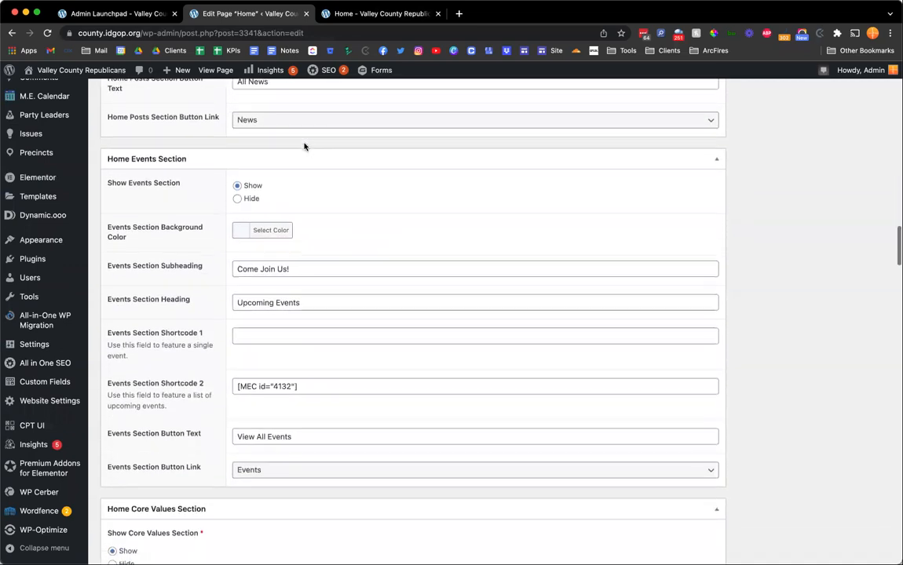
scroll(313, 241, down, 1)
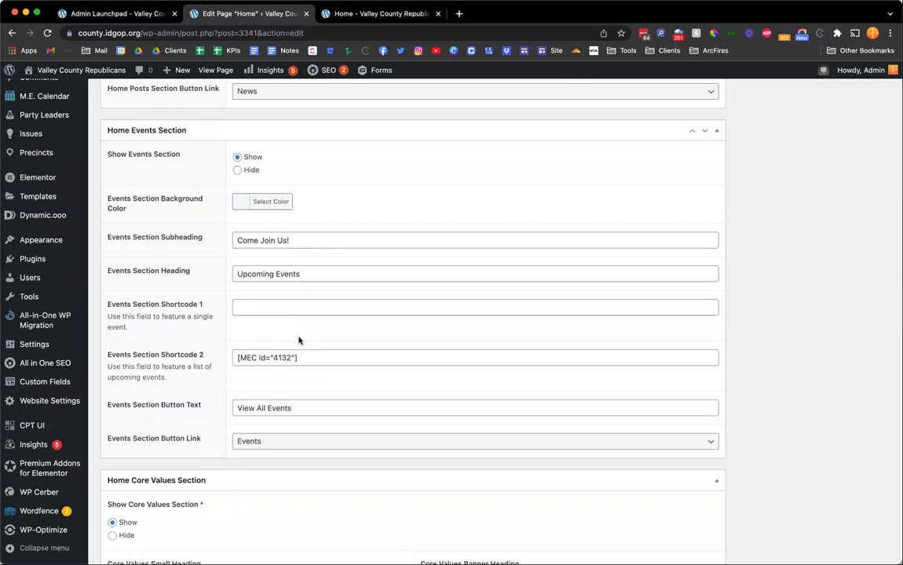
scroll(299, 340, up, 10)
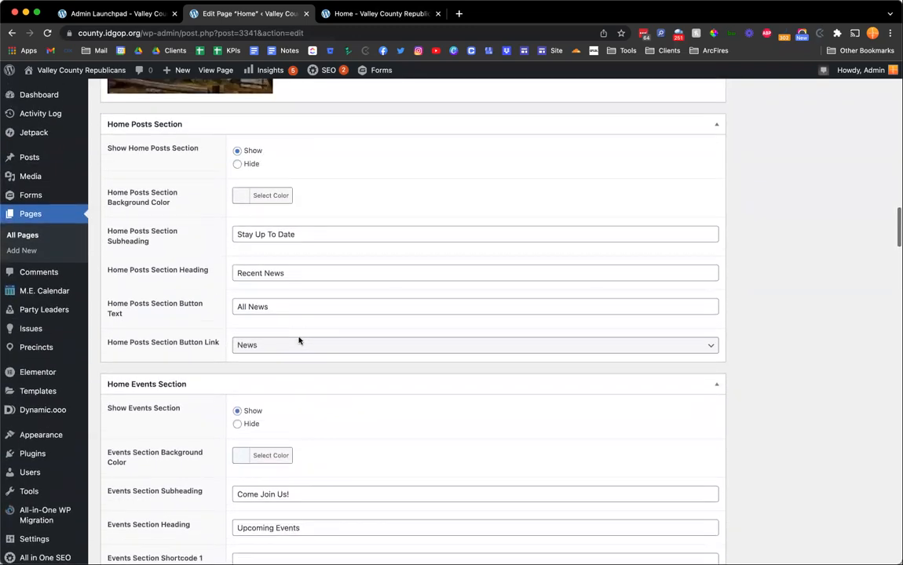
scroll(299, 340, down, 7)
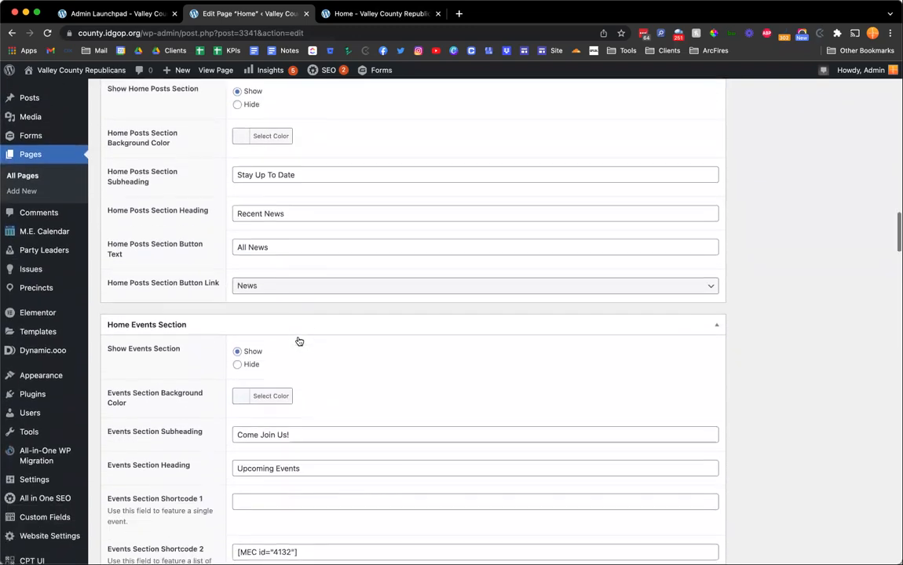
scroll(299, 341, down, 4)
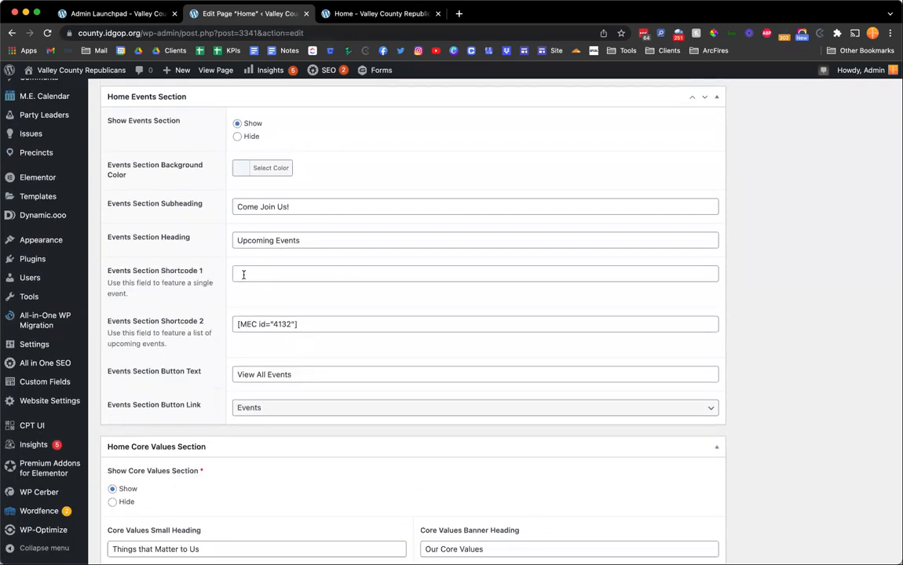
click(246, 275)
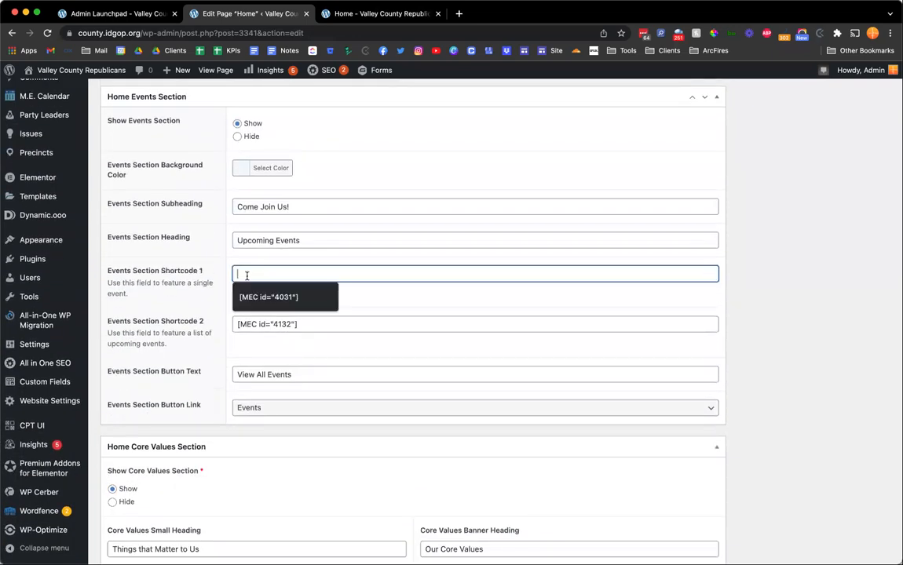
click(289, 299)
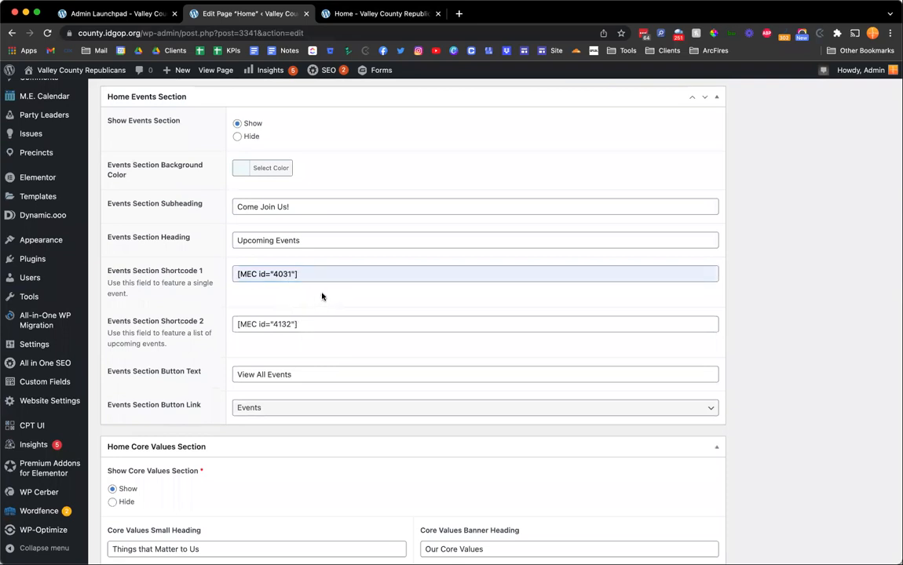
View the Upcoming Events section on the live home page.
key(ctrl+Tab)
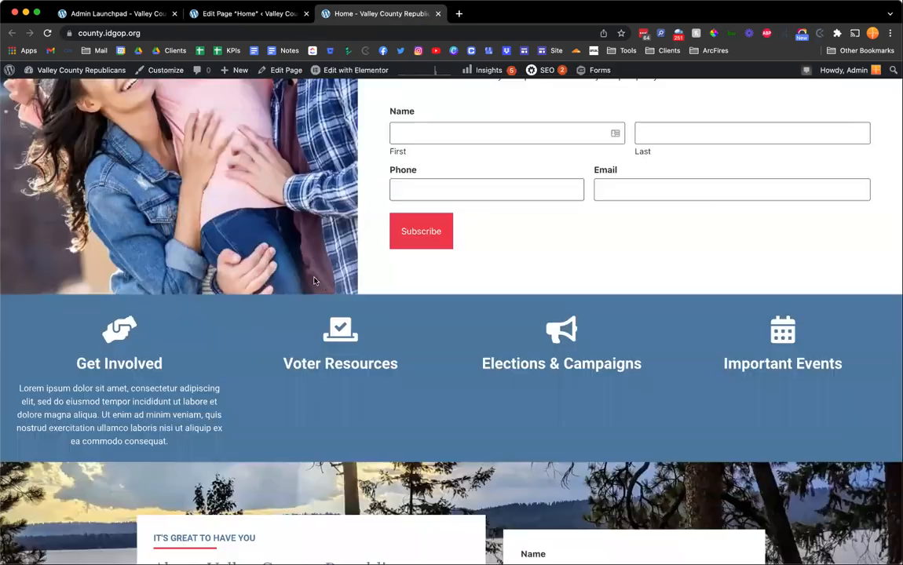
scroll(328, 306, down, 10)
scroll(329, 305, down, 10)
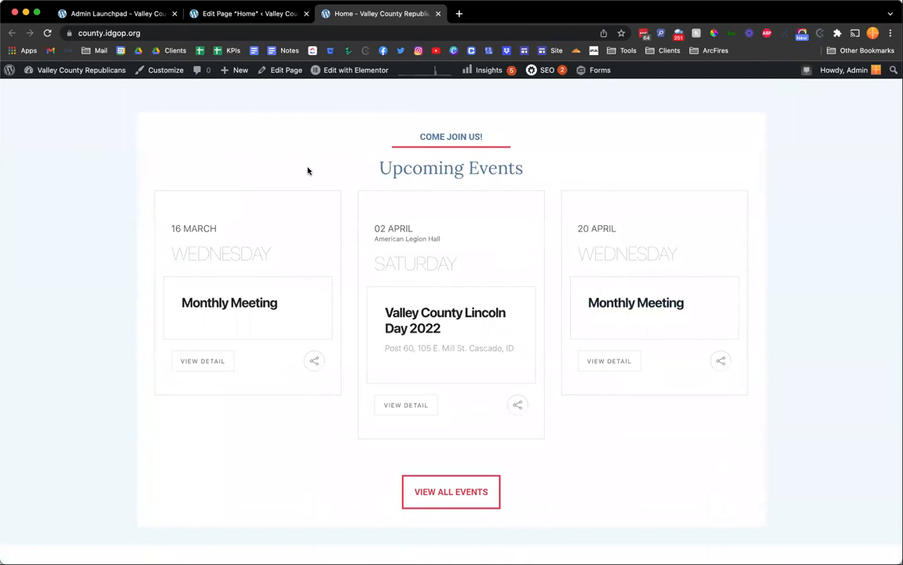
Find the M.E. Calendar Shortcodes entry in the dashboard, glance at the Admin Launchpad, and return to the Home Events Section fields.
key(ctrl+shift+Tab)
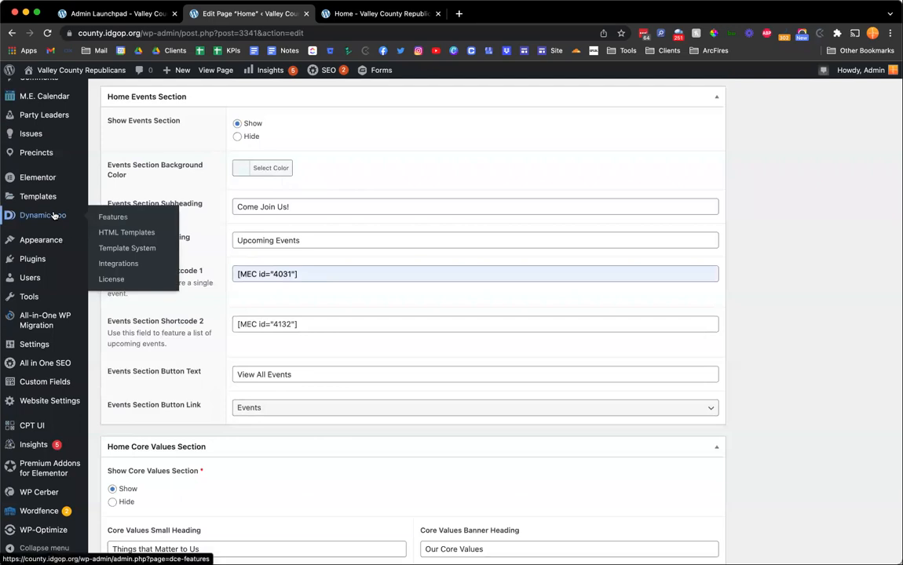
scroll(55, 215, up, 4)
scroll(54, 216, up, 1)
mouse_move(55, 295)
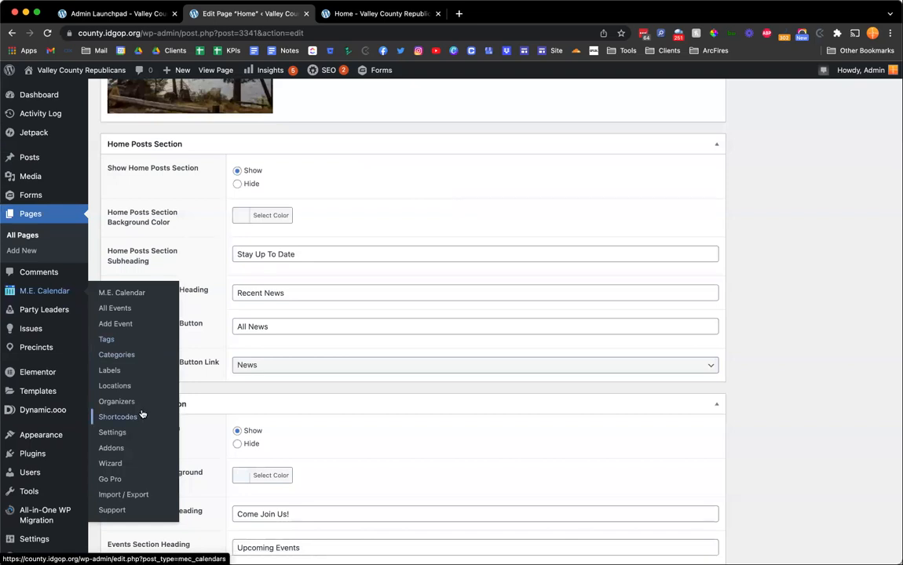
scroll(289, 296, down, 10)
scroll(289, 296, down, 8)
scroll(288, 296, down, 2)
scroll(287, 295, up, 10)
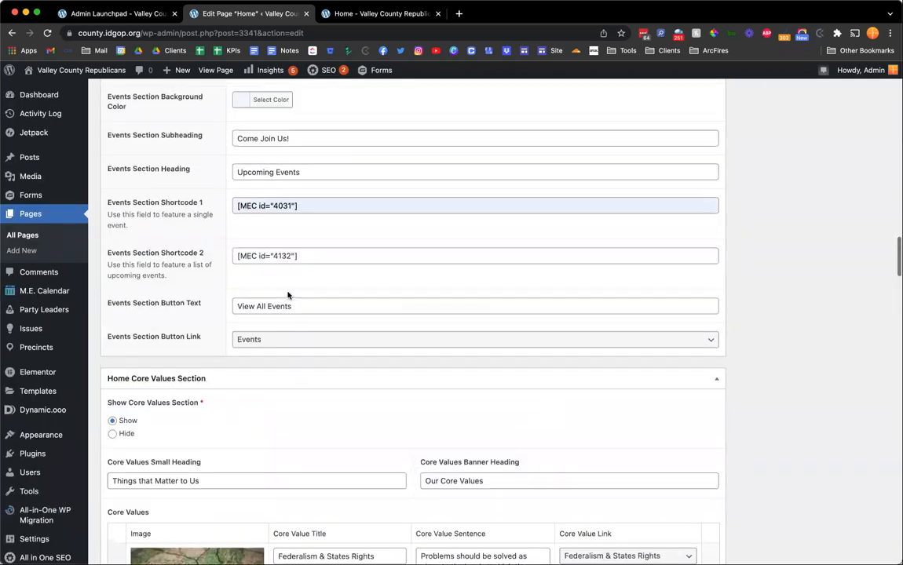
scroll(314, 219, up, 1)
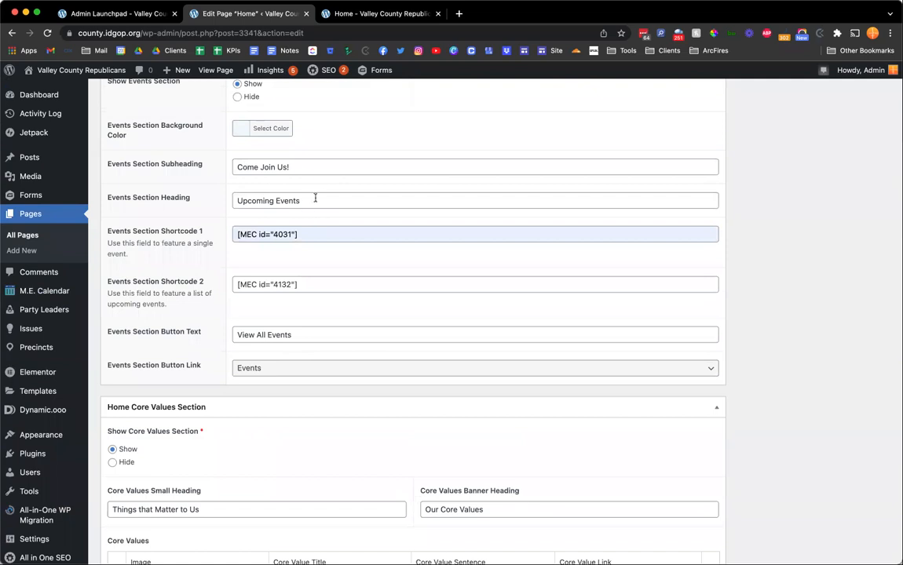
key(super+1)
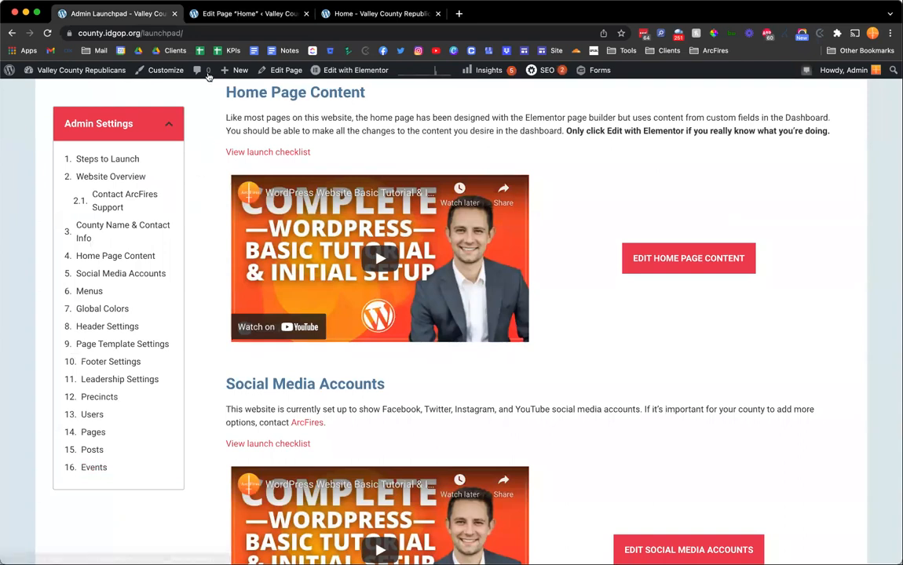
click(232, 17)
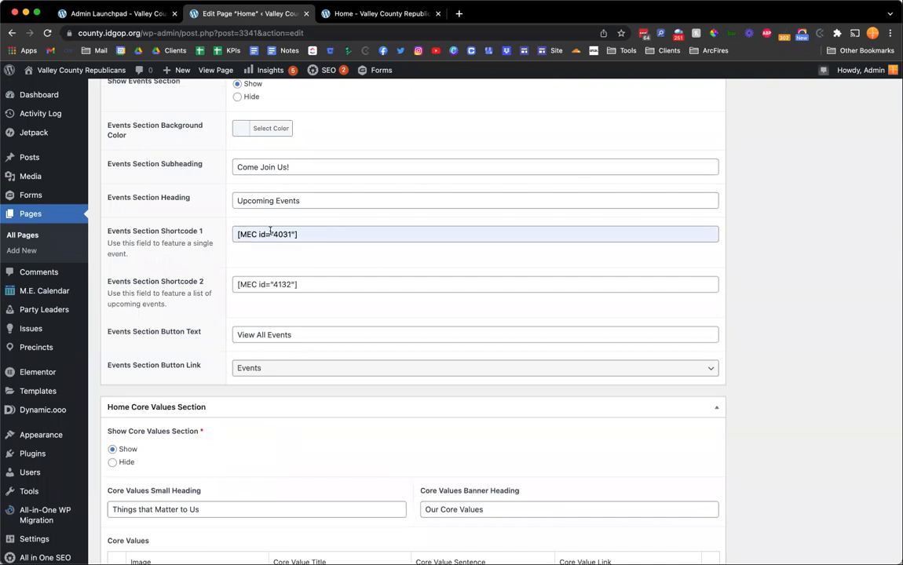
Clear Events Section Shortcode 1, keep Shortcode 2 filled, and view the Upcoming Events section on the live home page.
click(312, 236)
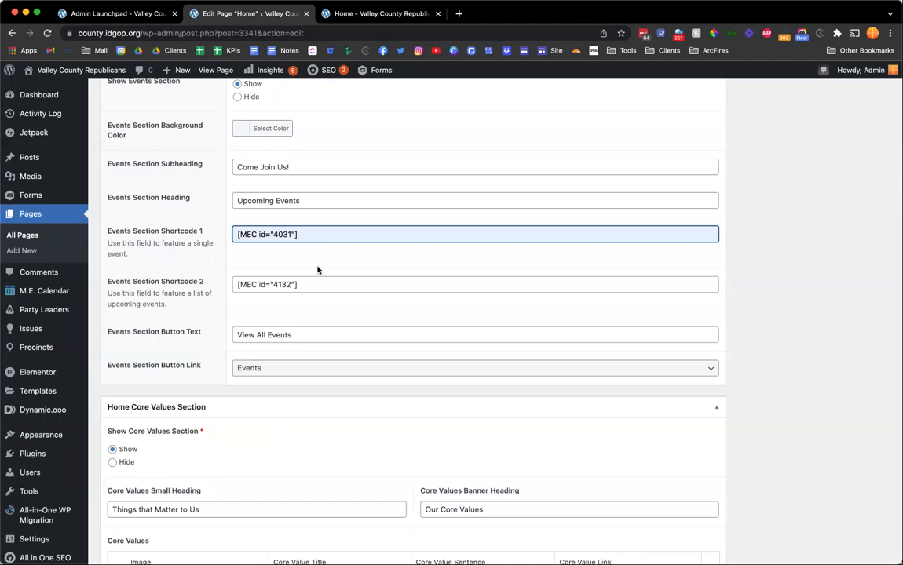
key(ctrl+a)
key(BackSpace)
click(298, 263)
click(311, 282)
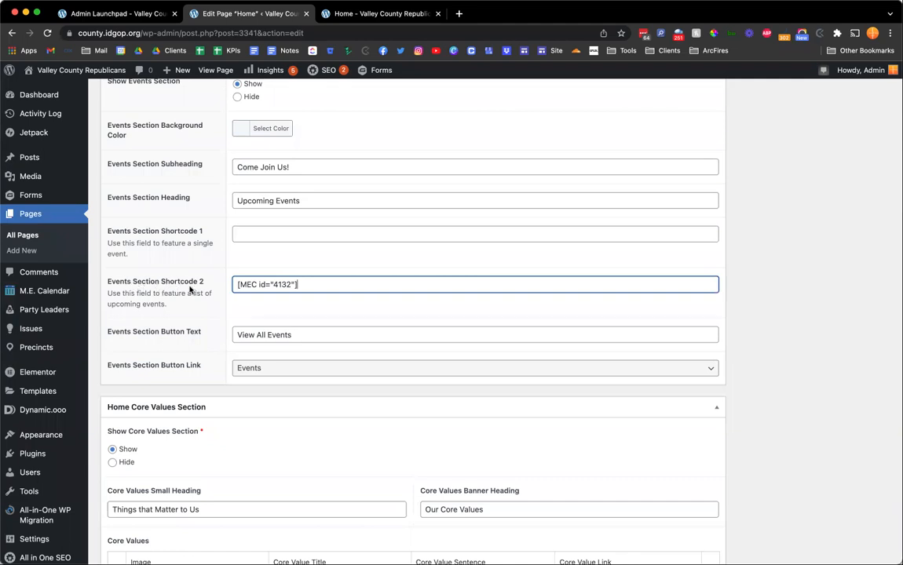
key(ctrl+Tab)
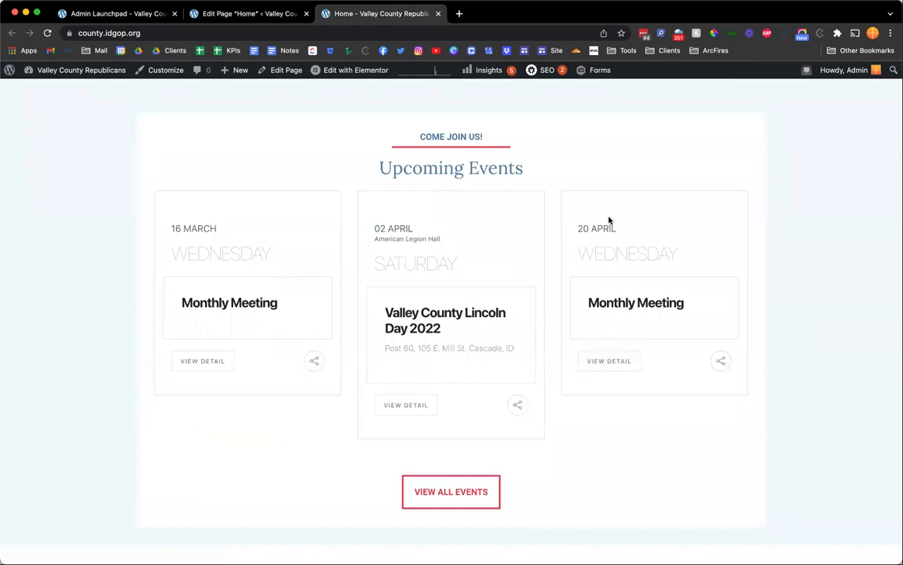
Set Events Section Shortcode 1 back to [MEC id="4031"] alongside Shortcode 2 and update the Home page.
key(ctrl+shift+Tab)
click(285, 235)
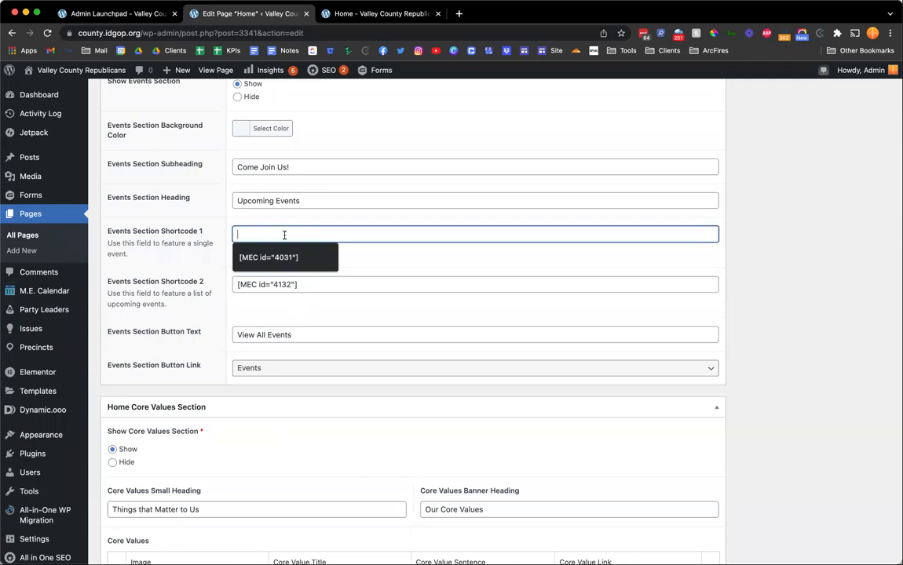
click(259, 259)
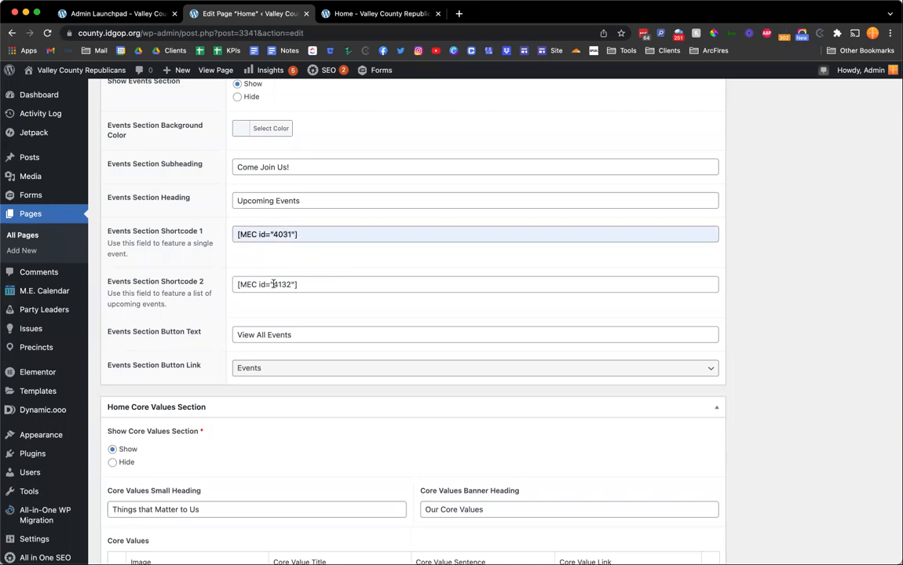
drag(236, 284, 307, 285)
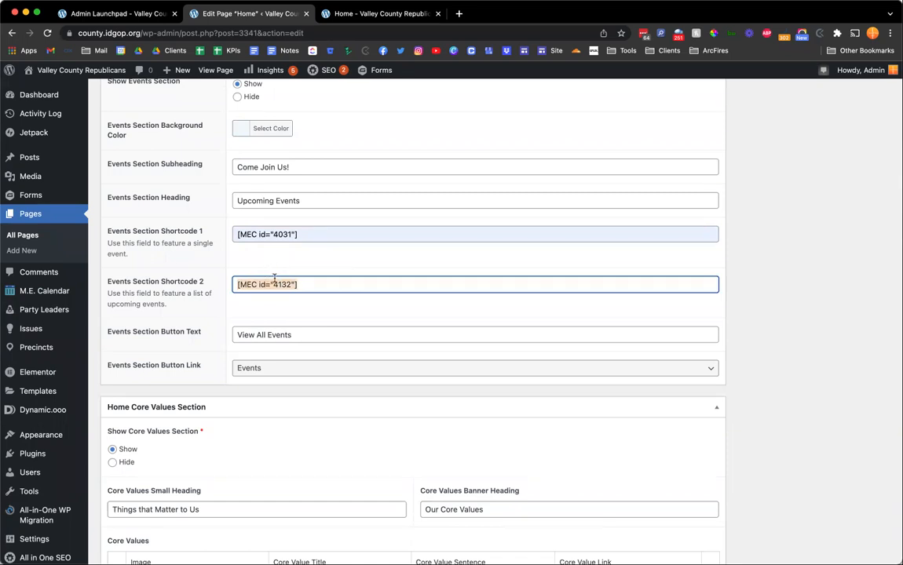
click(306, 237)
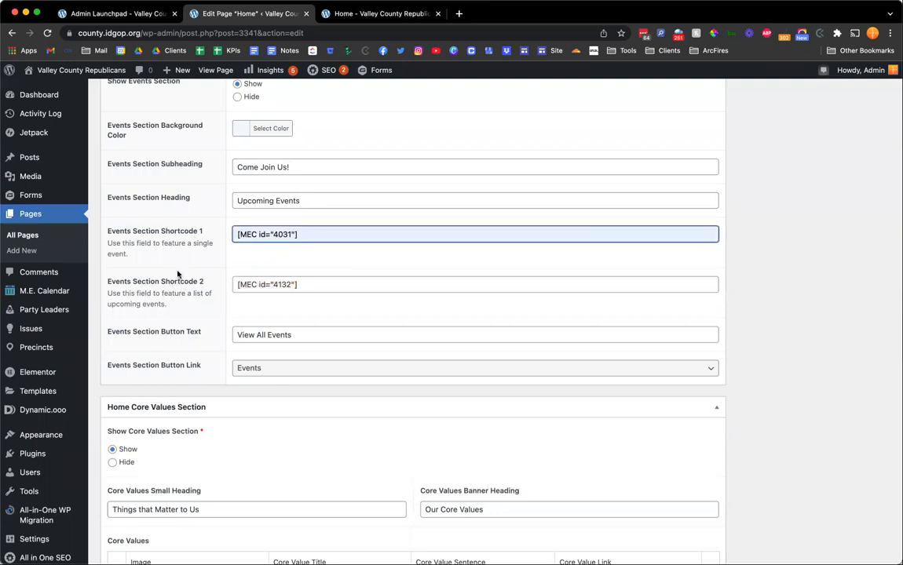
click(275, 255)
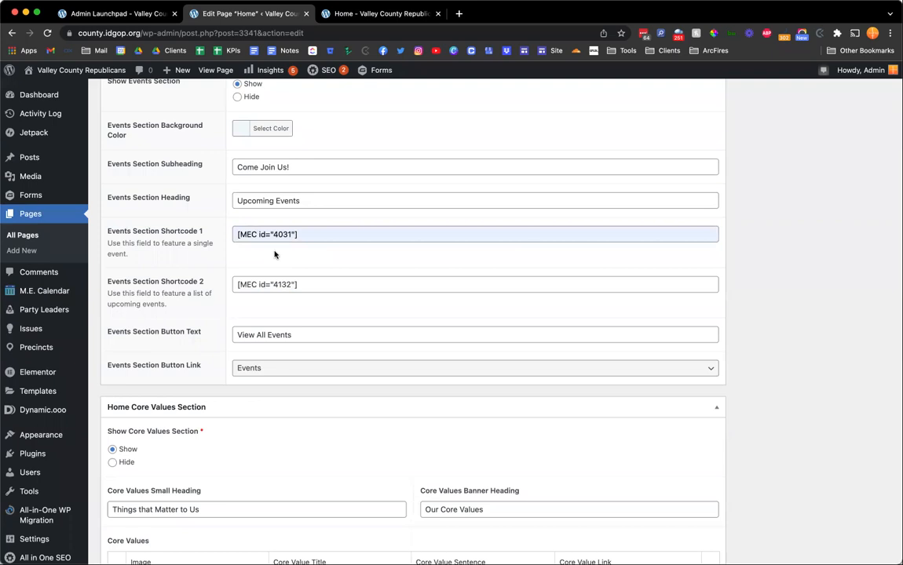
key(ctrl+Tab)
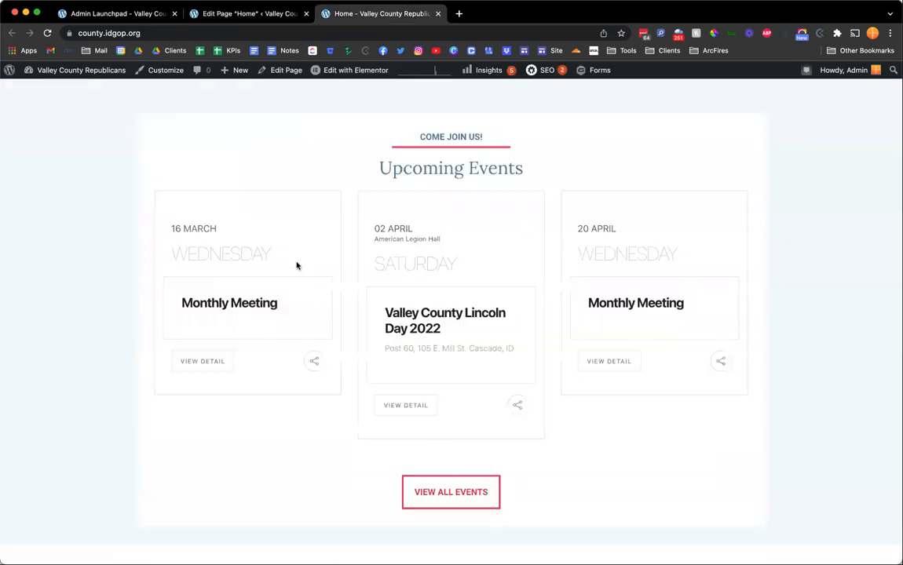
key(ctrl+shift+Tab)
click(328, 235)
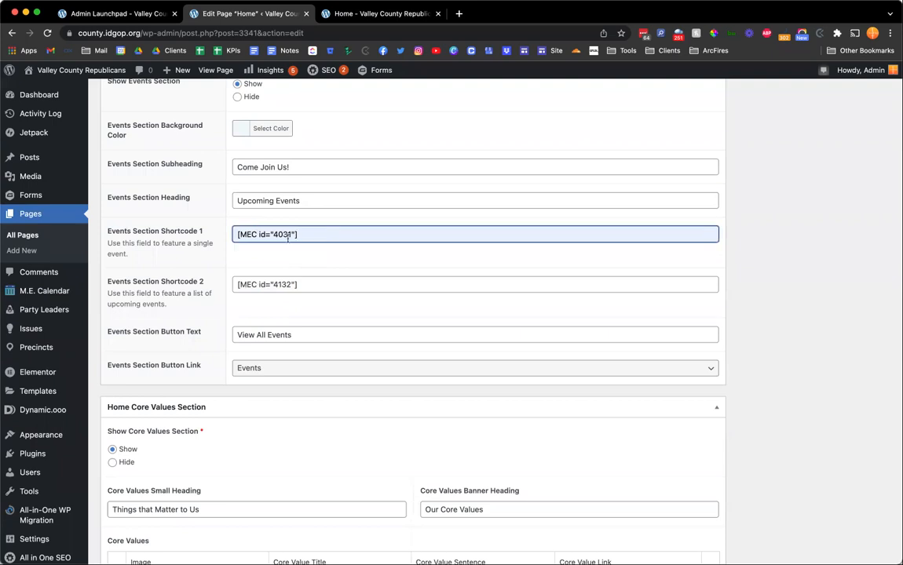
key(Return)
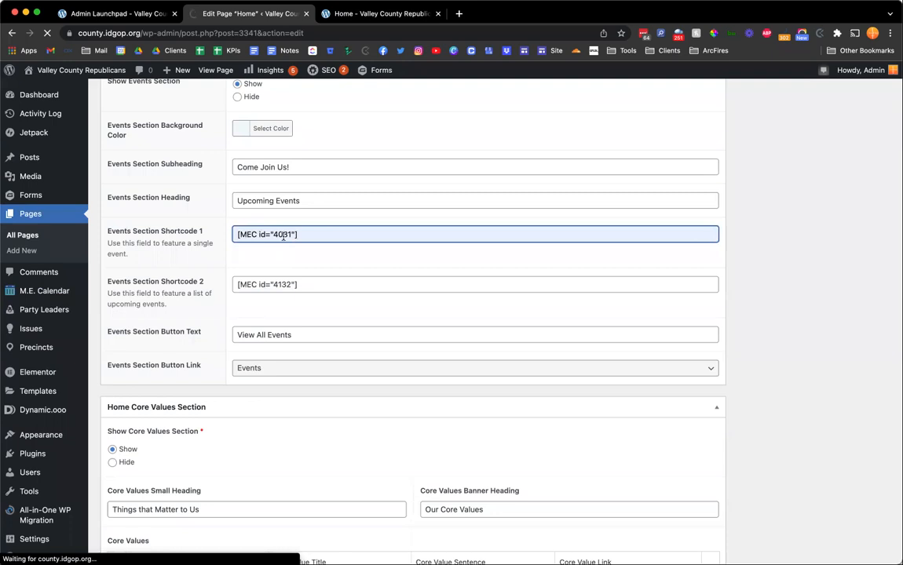
Reload the live home page and examine how the monthly events list and the event cards display in the Upcoming Events section.
key(ctrl+Tab)
key(super+r)
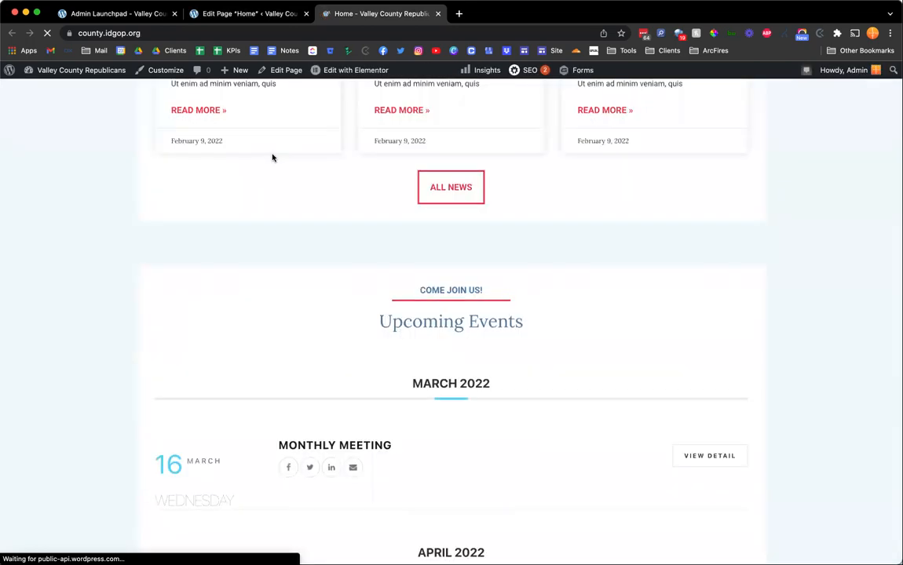
scroll(273, 157, down, 5)
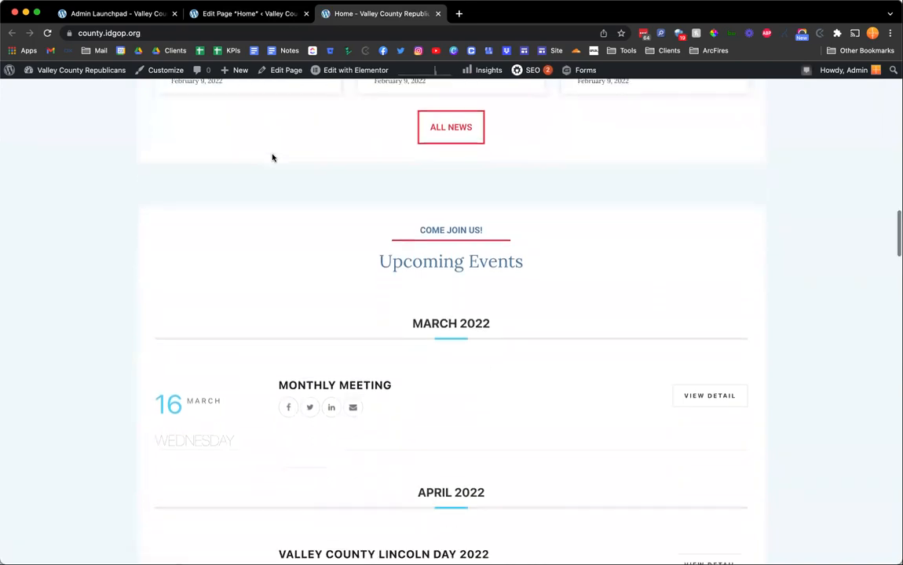
scroll(272, 158, down, 12)
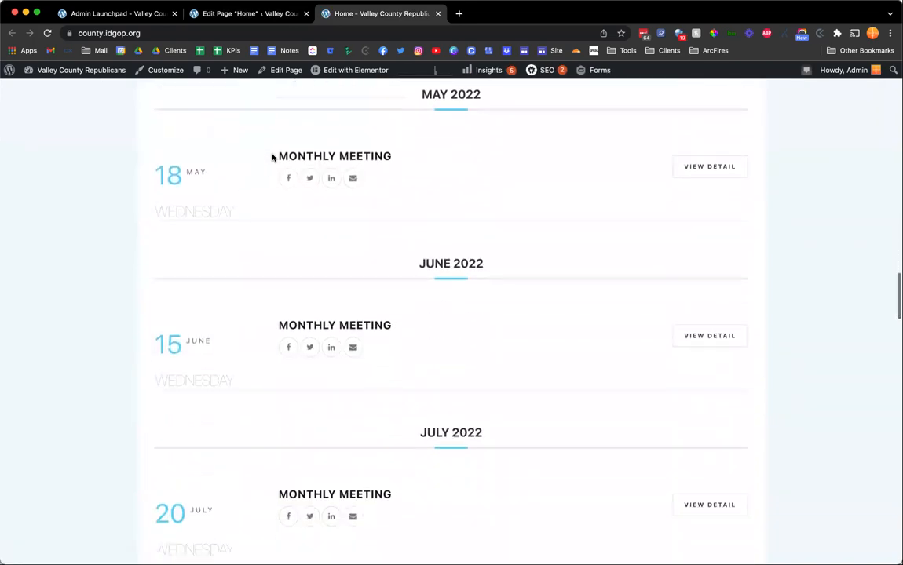
scroll(272, 158, down, 13)
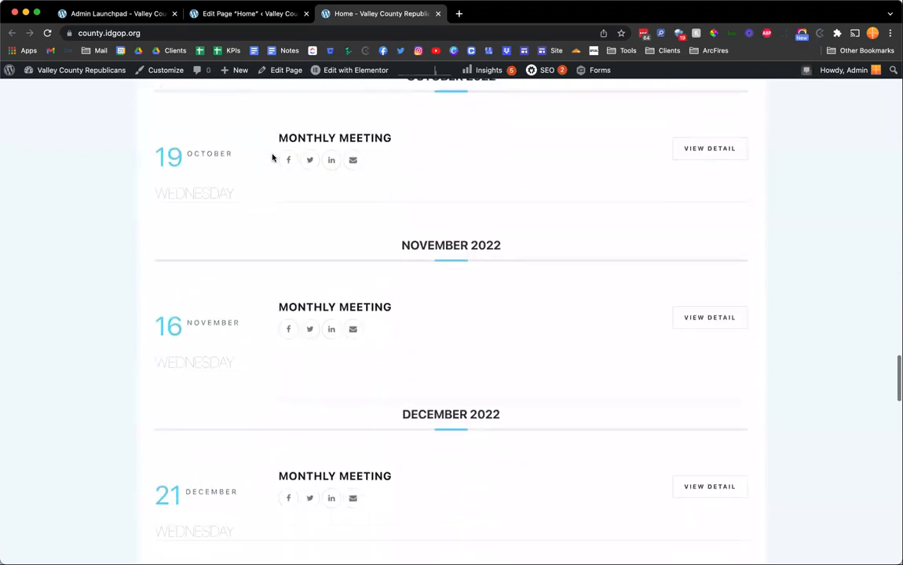
scroll(273, 158, down, 1)
scroll(273, 158, up, 1)
scroll(273, 158, down, 1)
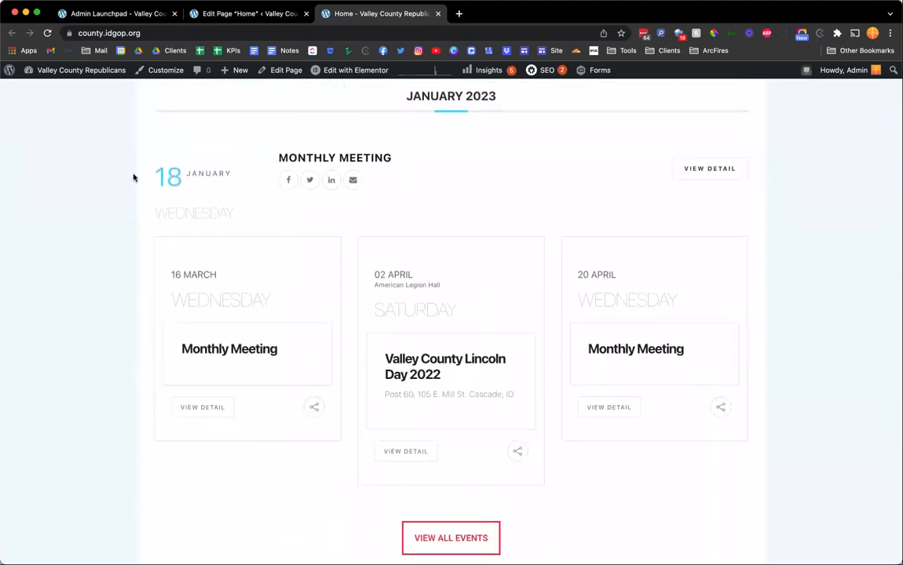
scroll(455, 289, up, 1)
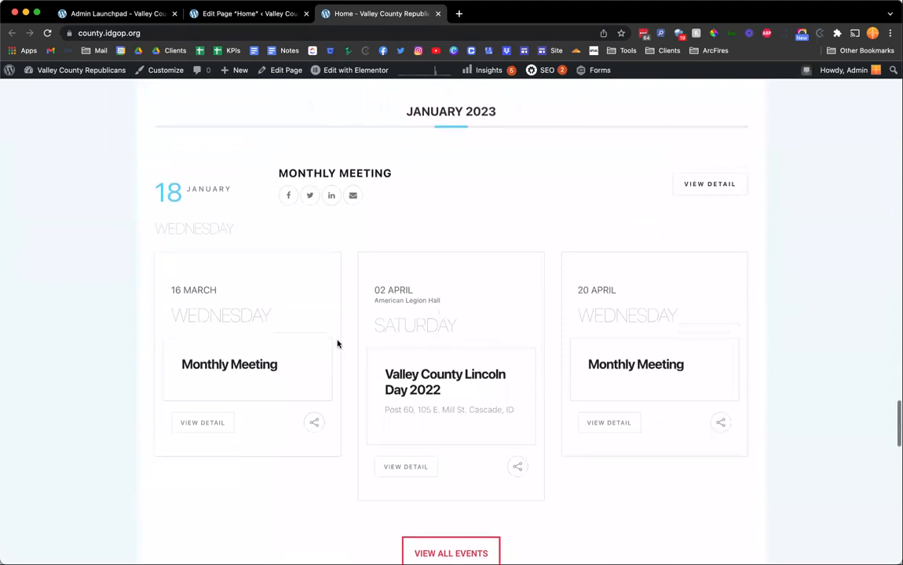
scroll(595, 351, up, 8)
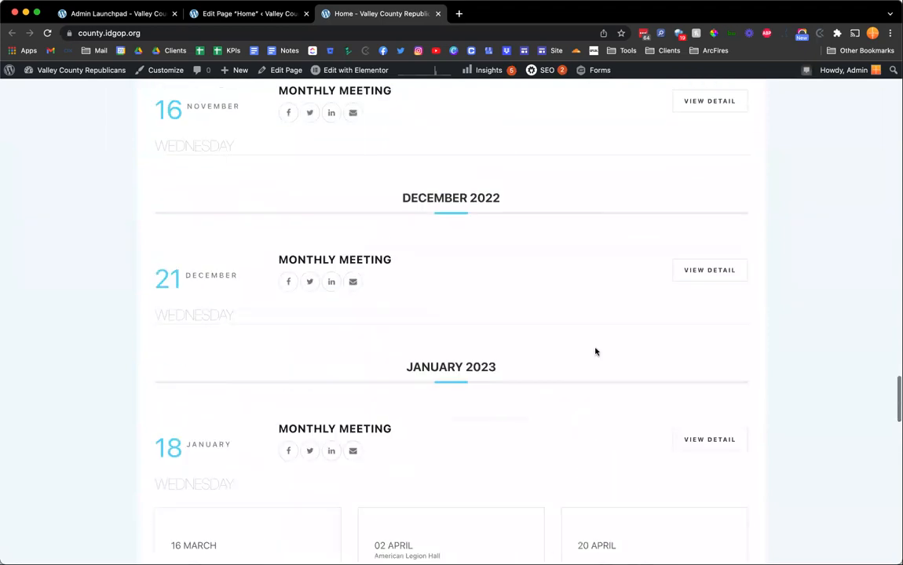
scroll(487, 118, up, 1)
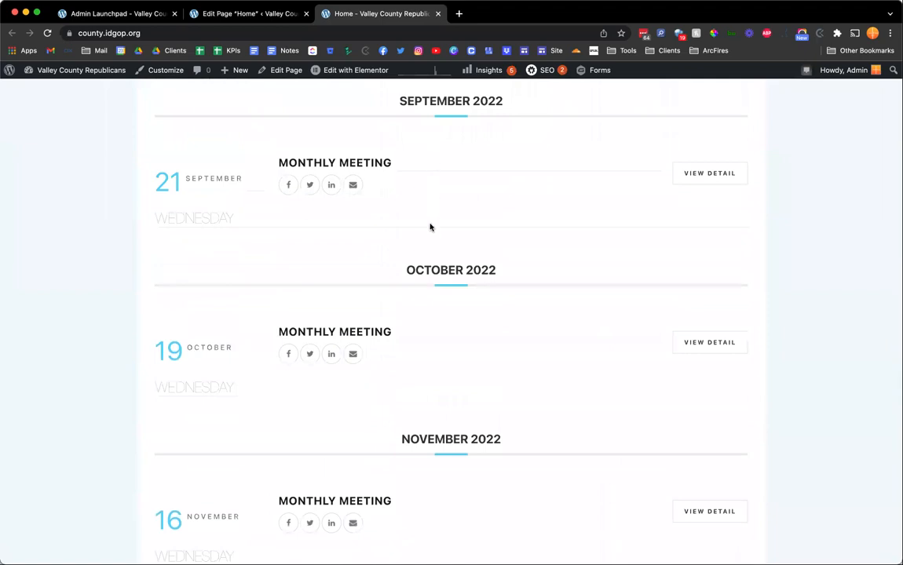
scroll(428, 338, down, 2)
scroll(428, 339, up, 6)
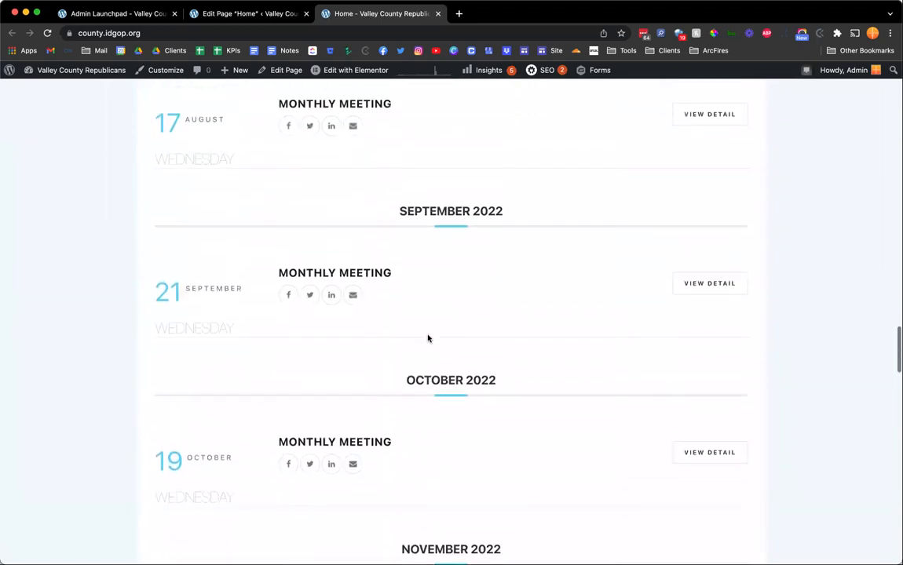
scroll(428, 339, down, 4)
scroll(428, 339, down, 11)
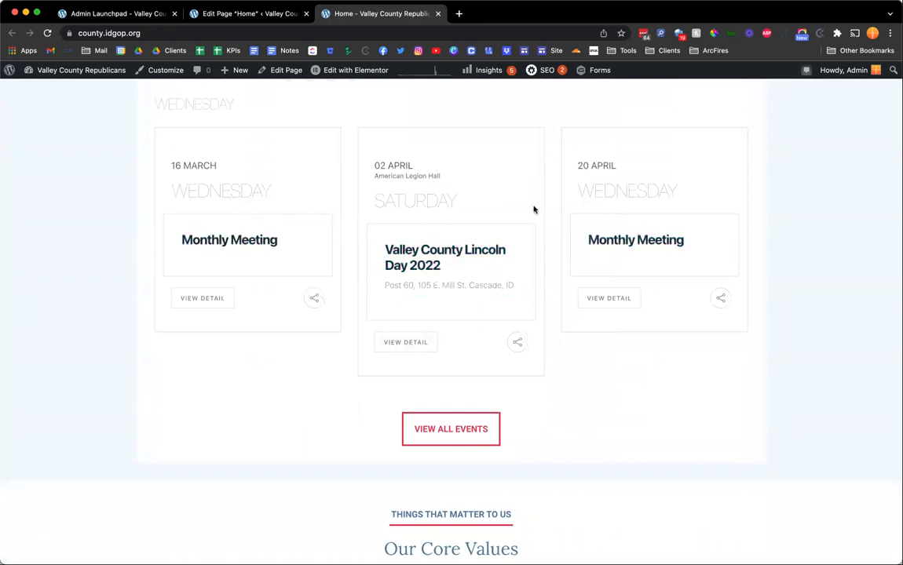
scroll(349, 204, up, 5)
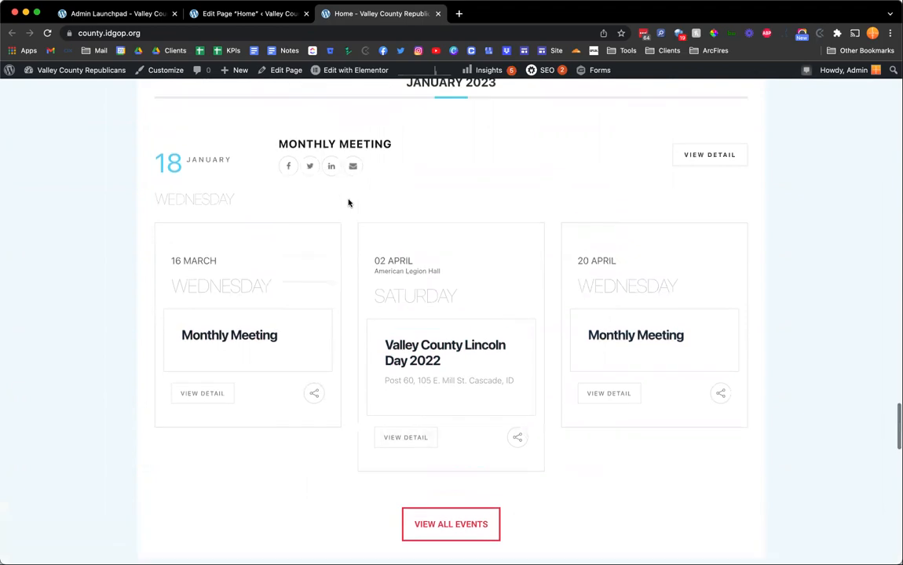
Clear Events Section Shortcode 1 in the Home page's Home Events Section.
key(ctrl+shift+Tab)
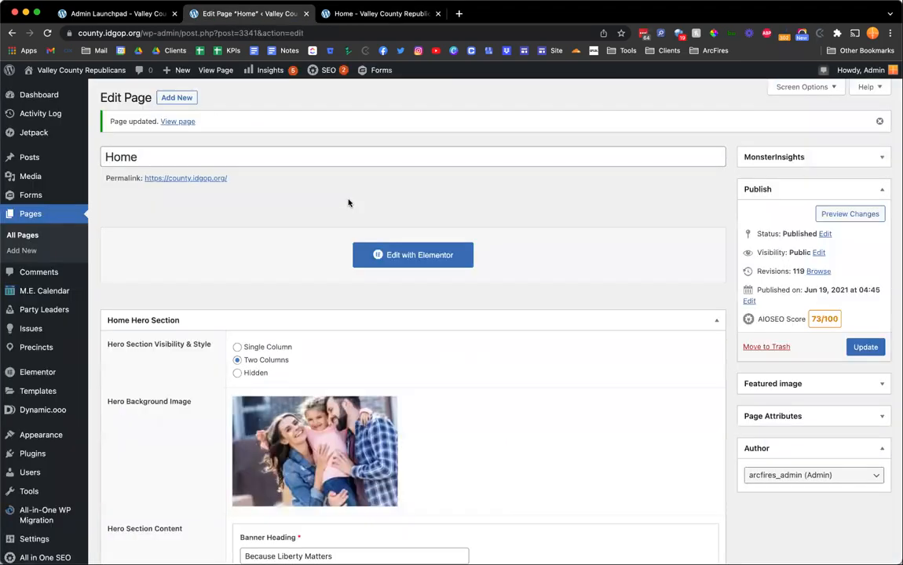
scroll(349, 203, down, 15)
scroll(348, 204, down, 15)
scroll(349, 203, down, 6)
click(311, 280)
key(super+a)
key(BackSpace)
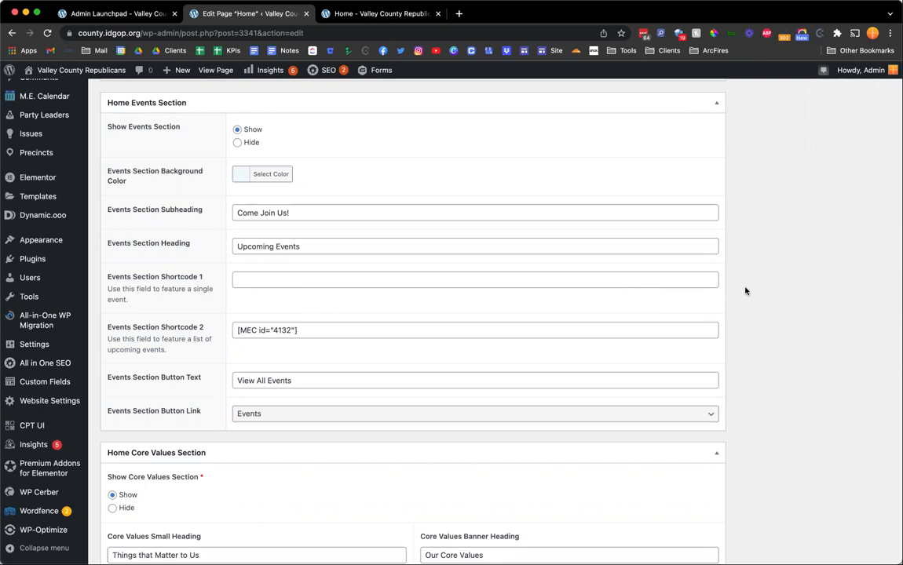
Examine the Home Core Values Section's fields and the link choices offered for the Federalism & States Rights row.
scroll(611, 297, down, 1)
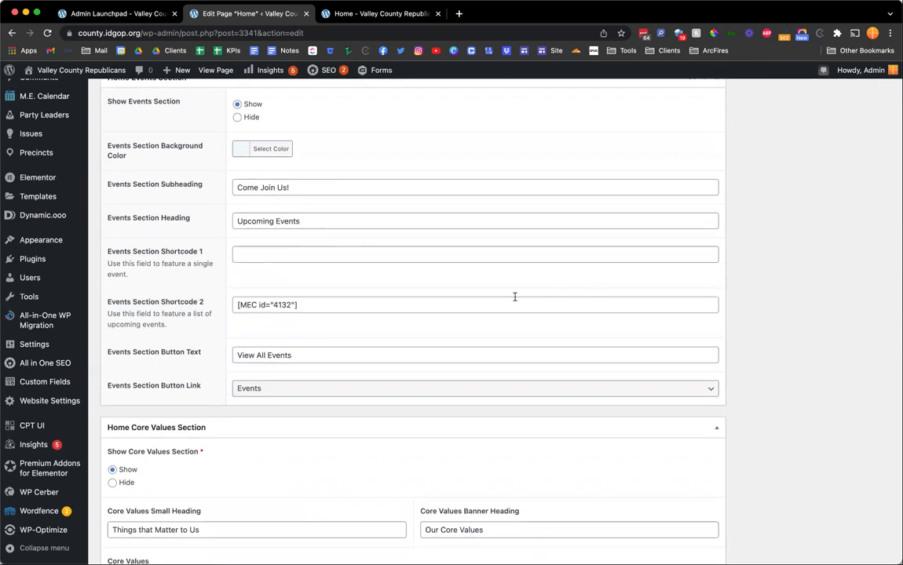
scroll(374, 305, down, 8)
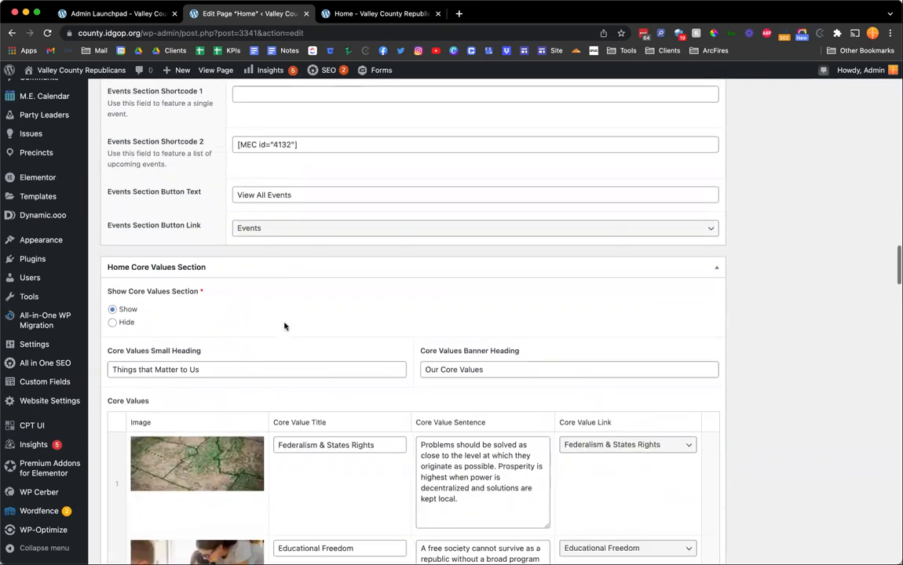
scroll(239, 282, down, 3)
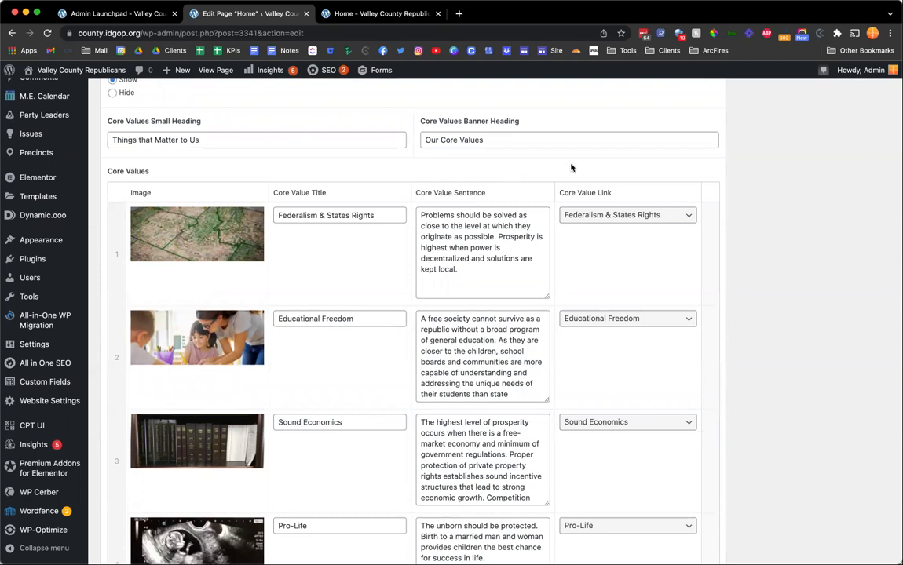
click(617, 216)
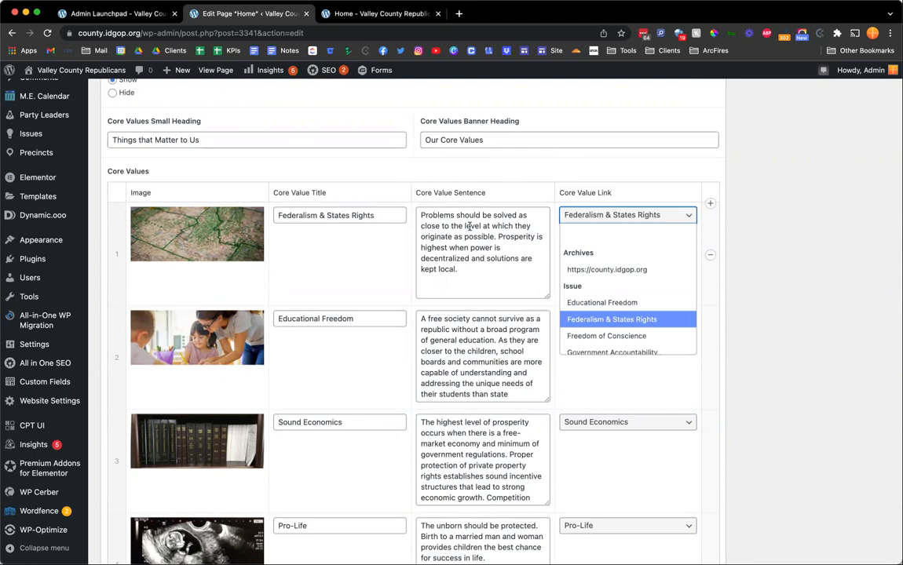
scroll(600, 318, down, 2)
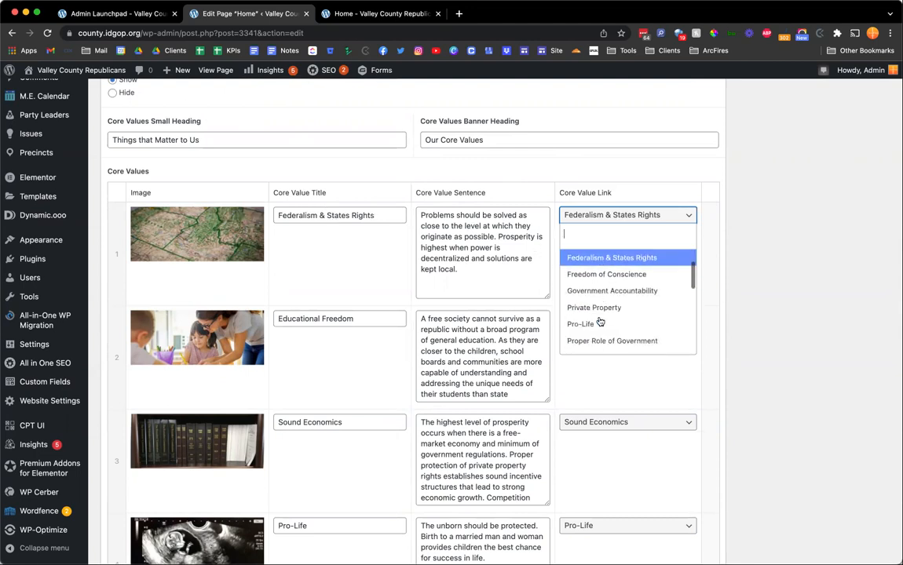
scroll(600, 314, up, 2)
scroll(262, 273, up, 3)
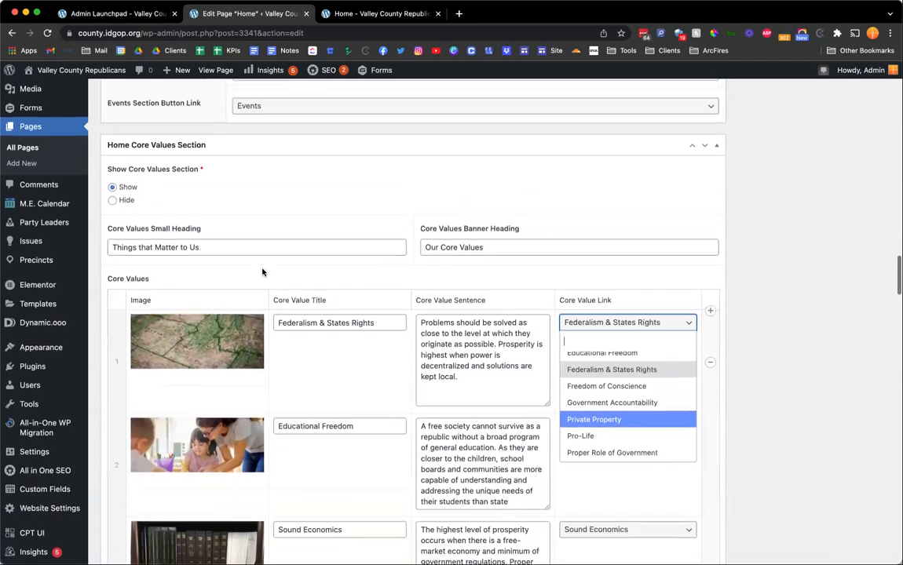
scroll(263, 271, up, 4)
scroll(262, 271, down, 2)
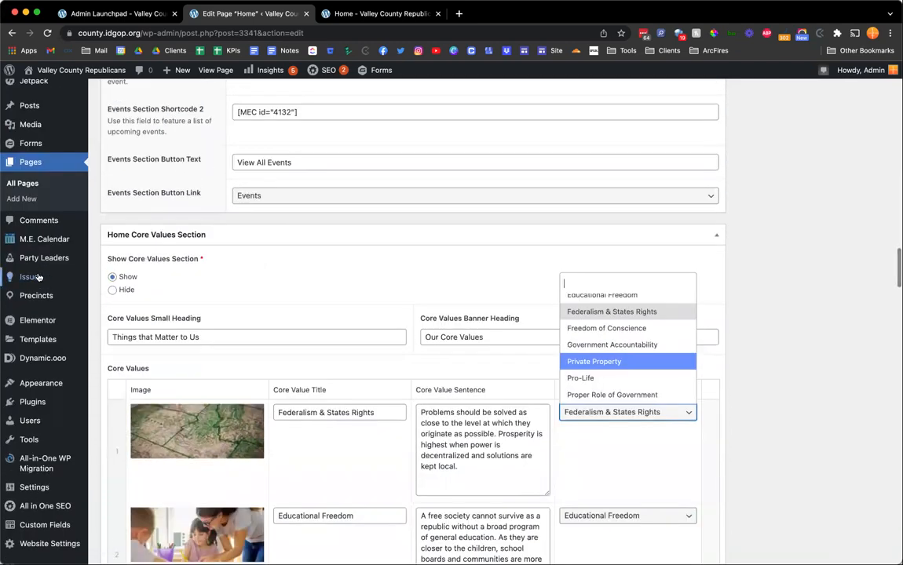
Open the list of all issues in a new tab and return to the Home page's core values fields.
mouse_move(39, 277)
super+click(108, 280)
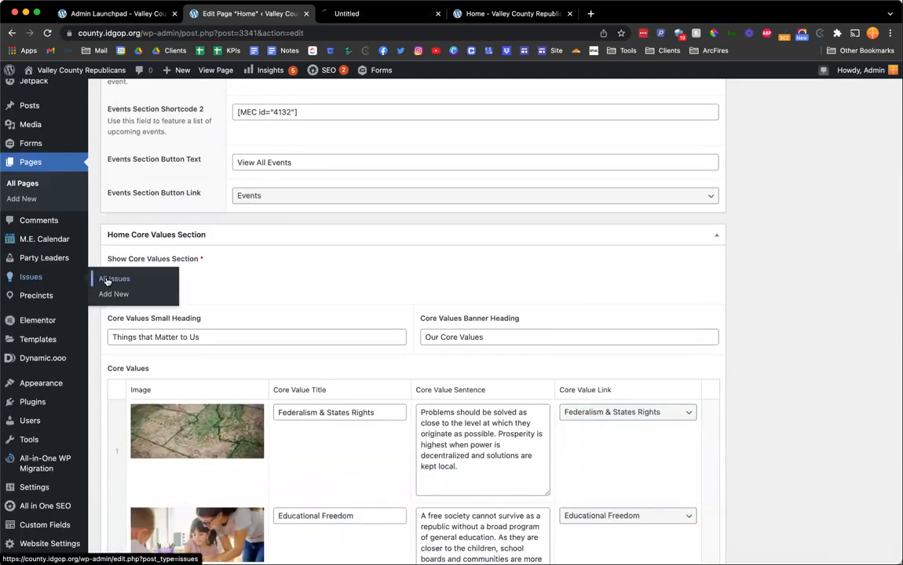
key(ctrl+Tab)
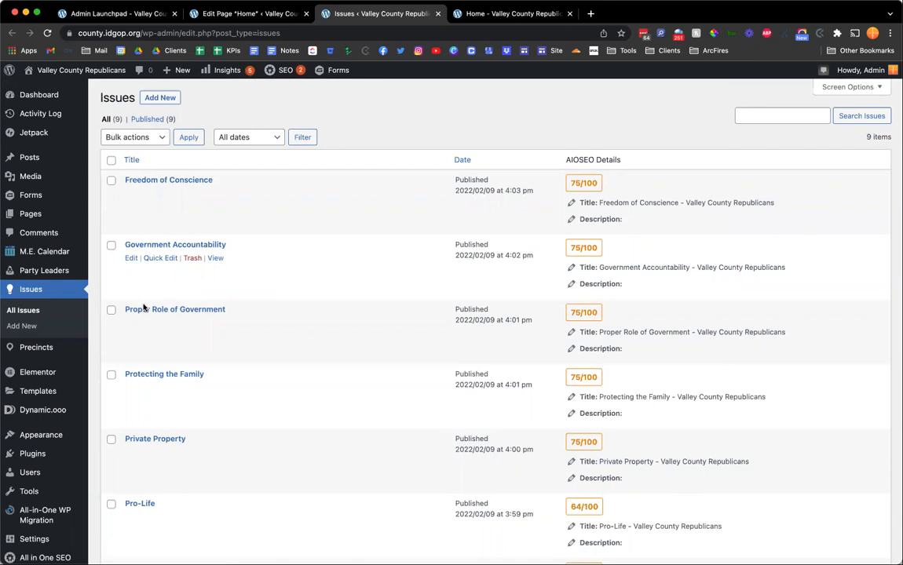
key(ctrl+shift+Tab)
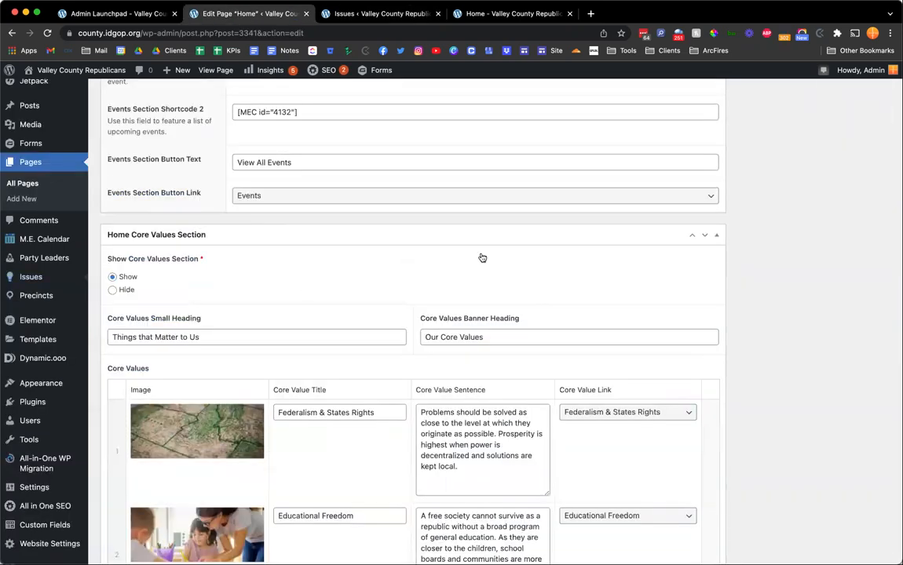
View the live Freedom of Conscience issue page from the issues list and look through its content.
key(ctrl+Tab)
click(215, 195)
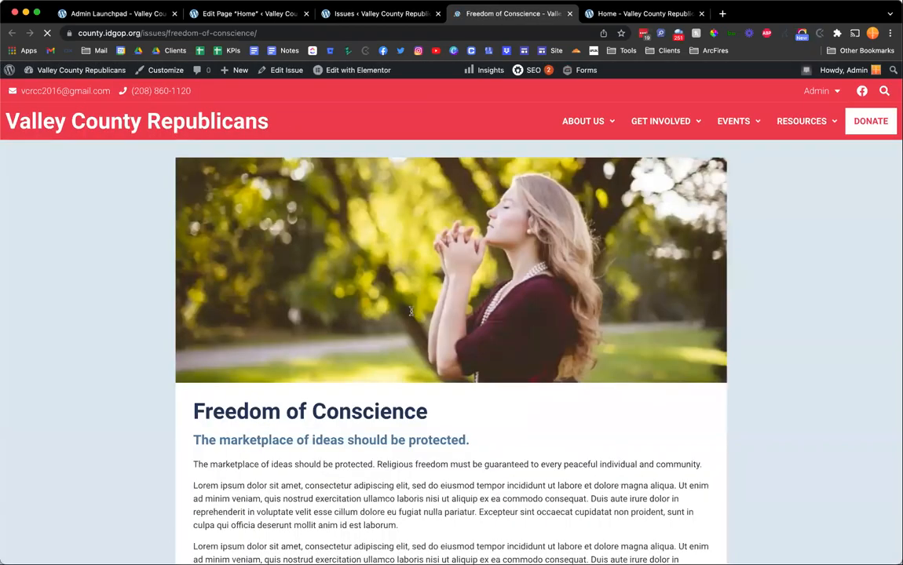
scroll(411, 311, down, 5)
scroll(413, 316, up, 5)
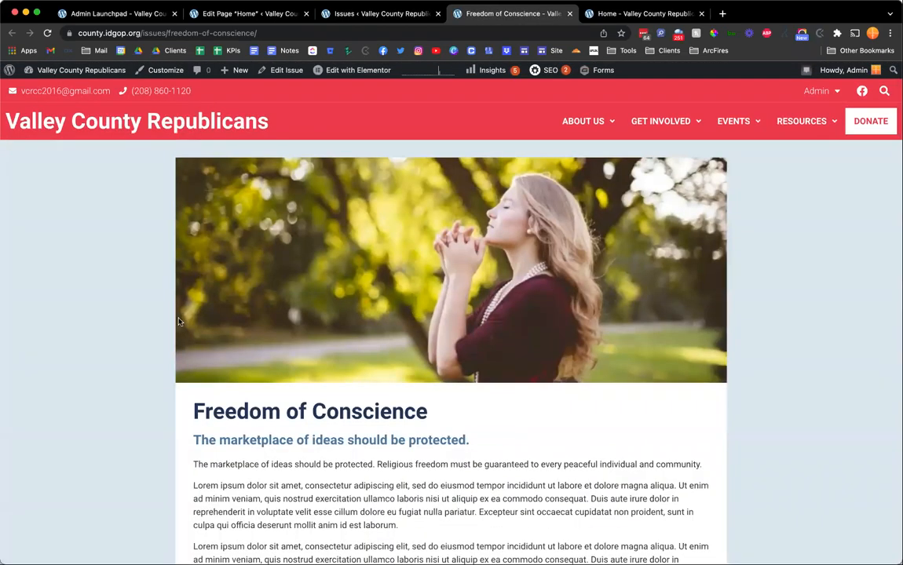
key(ctrl+shift+Tab)
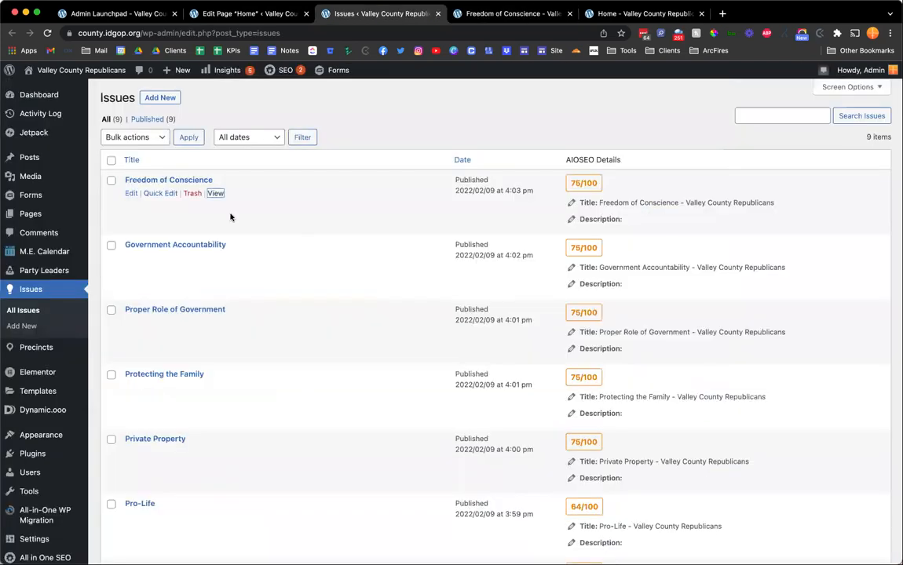
Compare the Core Values rows with the issues list and highlight the Federalism & States Rights sentence.
key(ctrl+shift+Tab)
scroll(503, 259, down, 3)
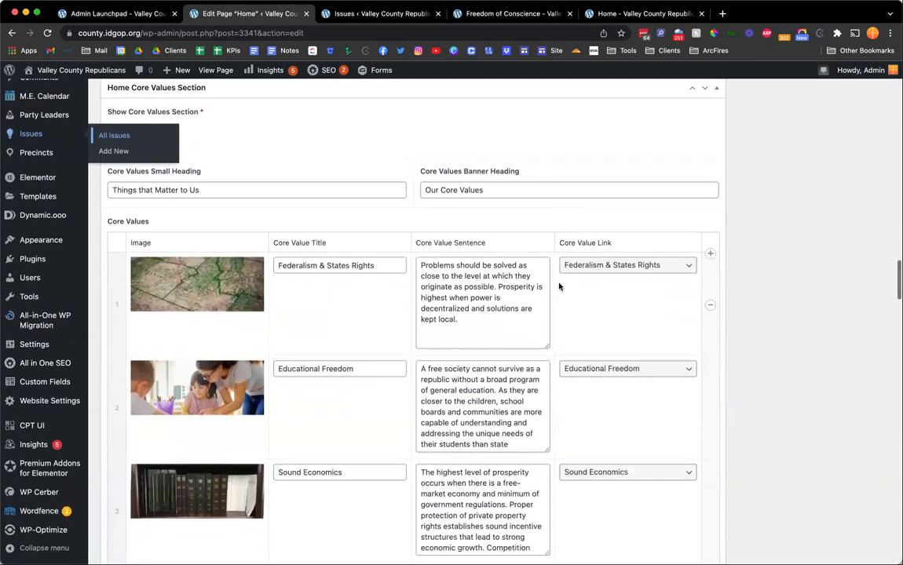
key(ctrl+Tab)
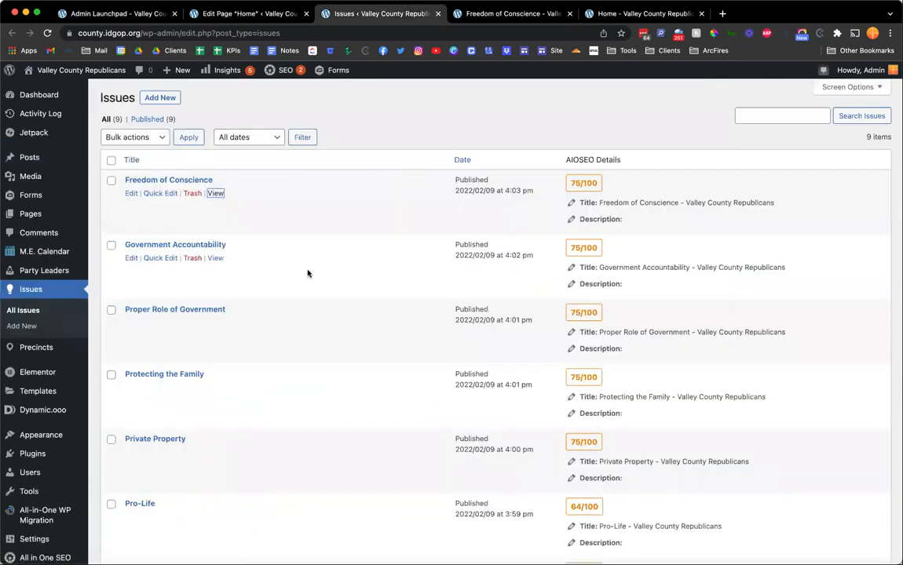
key(ctrl+shift+Tab)
click(505, 302)
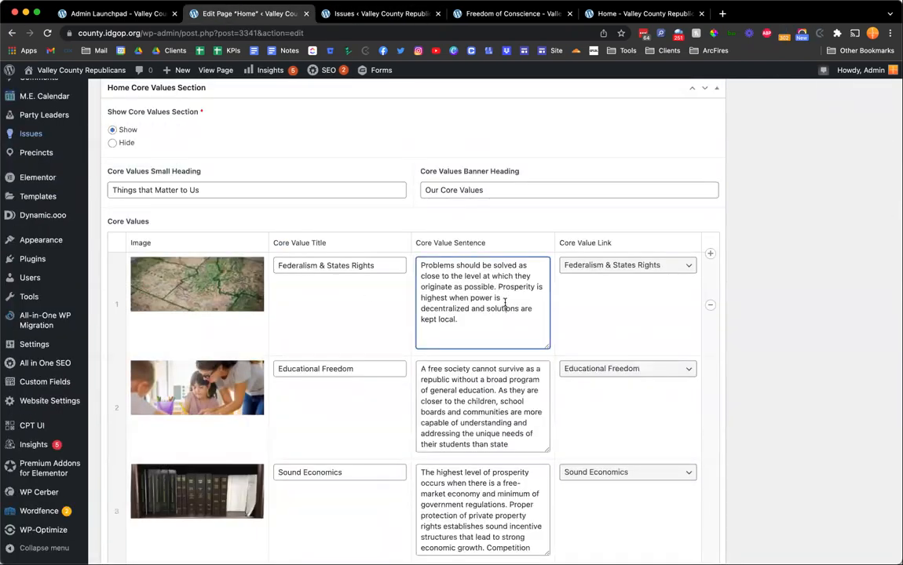
key(super+a)
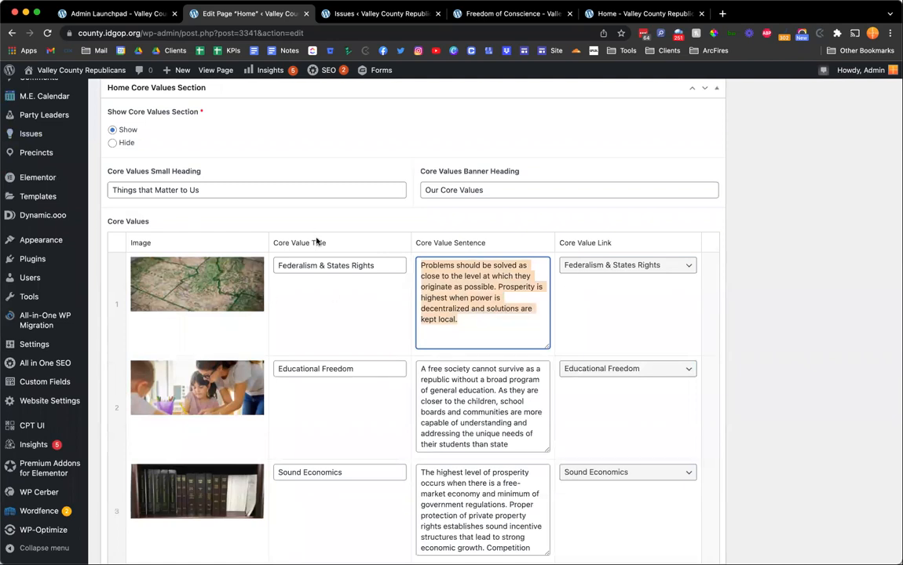
Look through the issue choices for the Federalism & States Rights link, leaving the link and sentence unchanged.
click(577, 267)
scroll(605, 204, up, 3)
scroll(608, 196, down, 3)
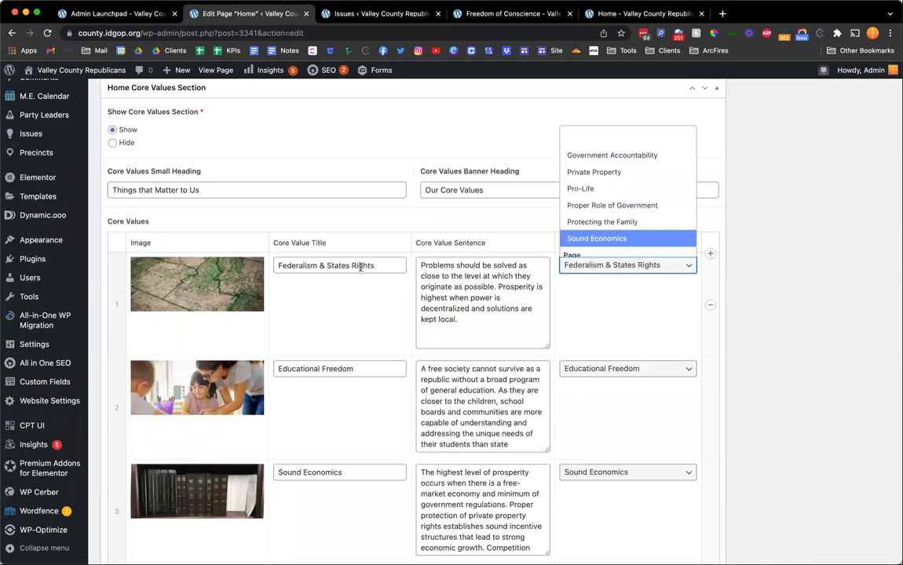
click(508, 276)
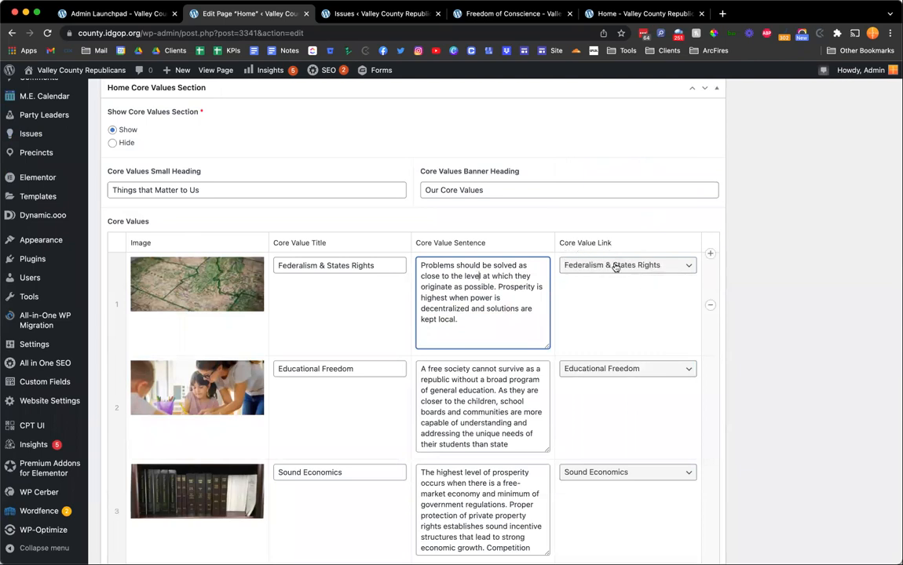
click(715, 242)
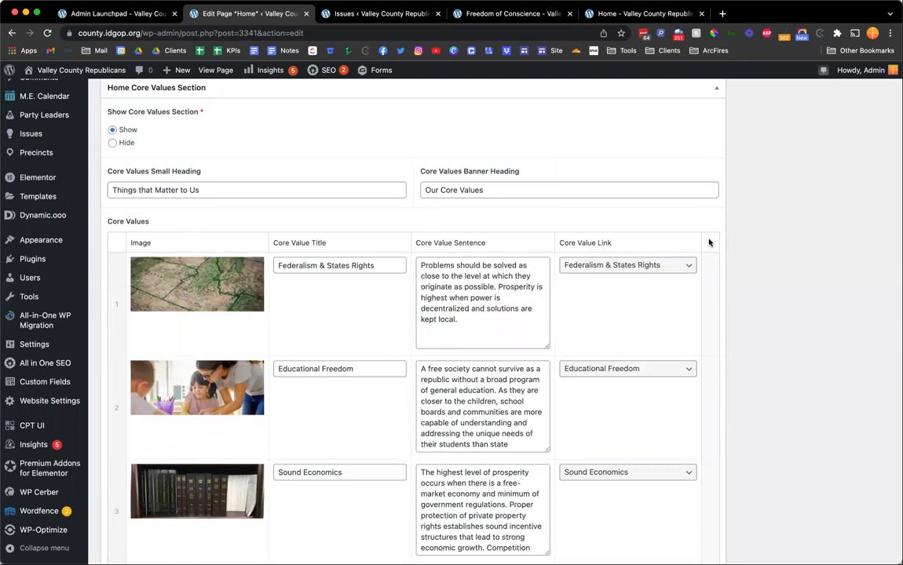
click(506, 299)
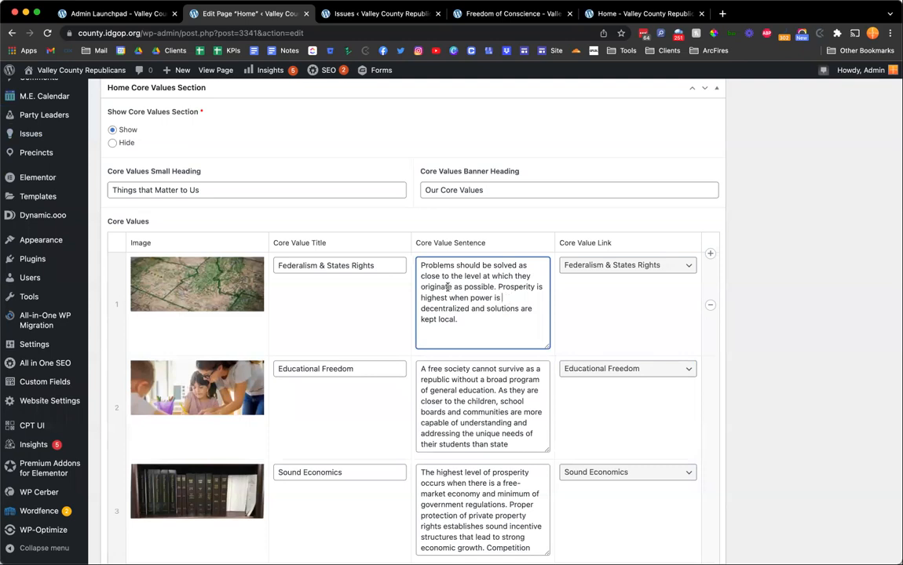
click(387, 289)
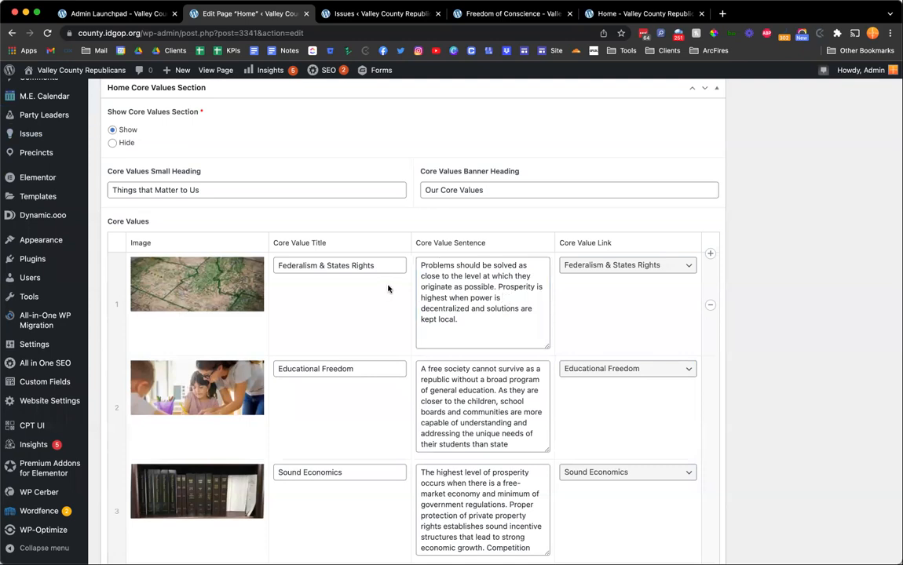
Check the Freedom of Conscience page again and review the archive and issue choices in the first core value's link.
click(476, 14)
click(249, 13)
click(649, 267)
scroll(647, 174, up, 5)
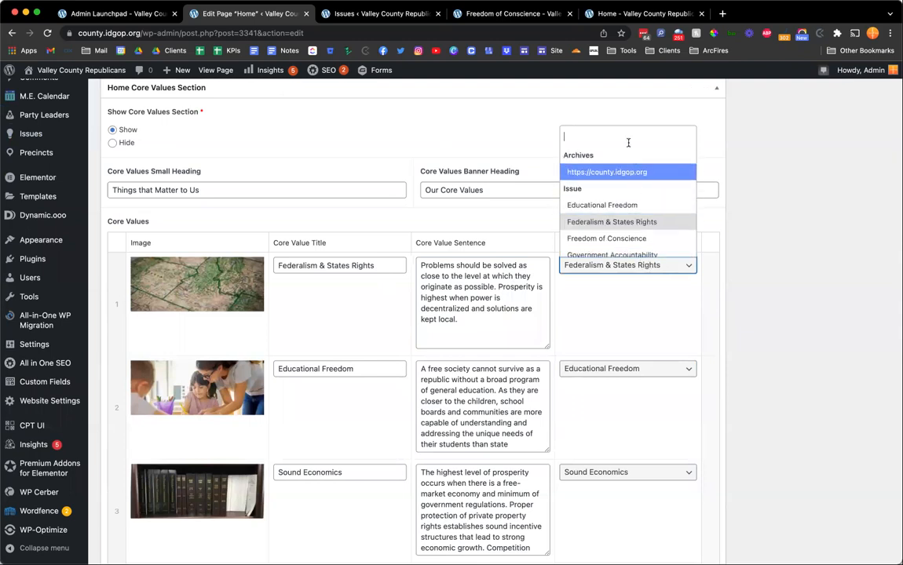
click(734, 252)
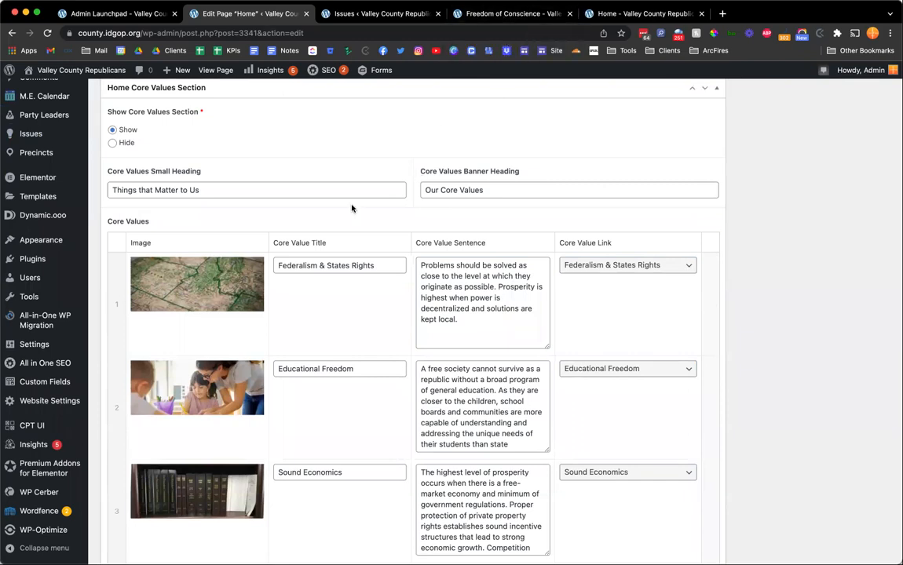
Review the remaining core value rows down to Freedom of Conscience, inspecting the Protecting the Family sentence.
scroll(352, 207, down, 10)
scroll(352, 206, down, 3)
scroll(353, 208, up, 4)
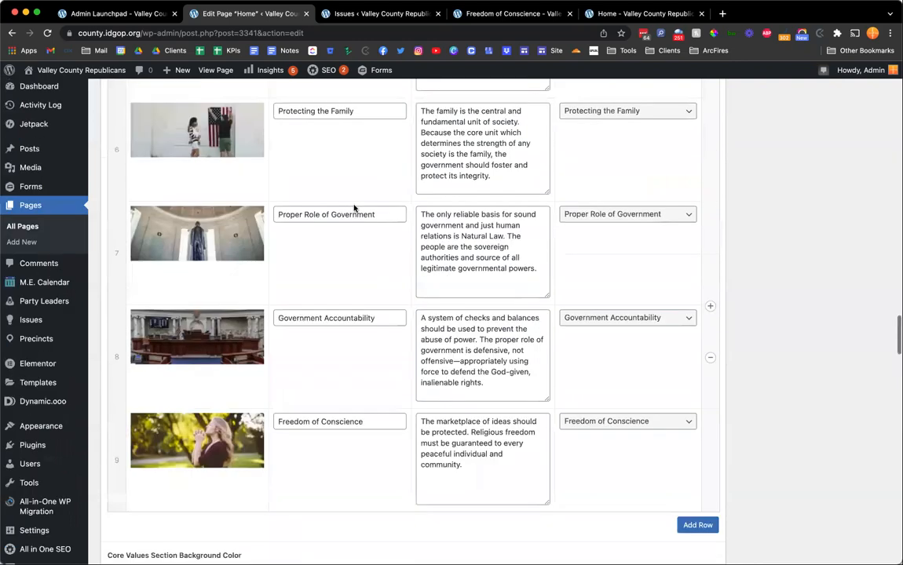
scroll(409, 320, up, 1)
triple_click(486, 194)
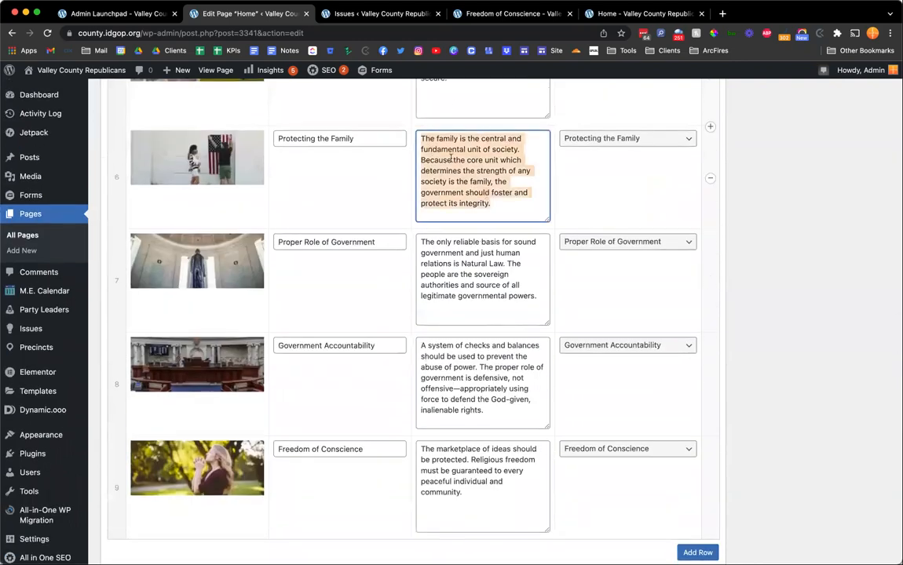
click(460, 169)
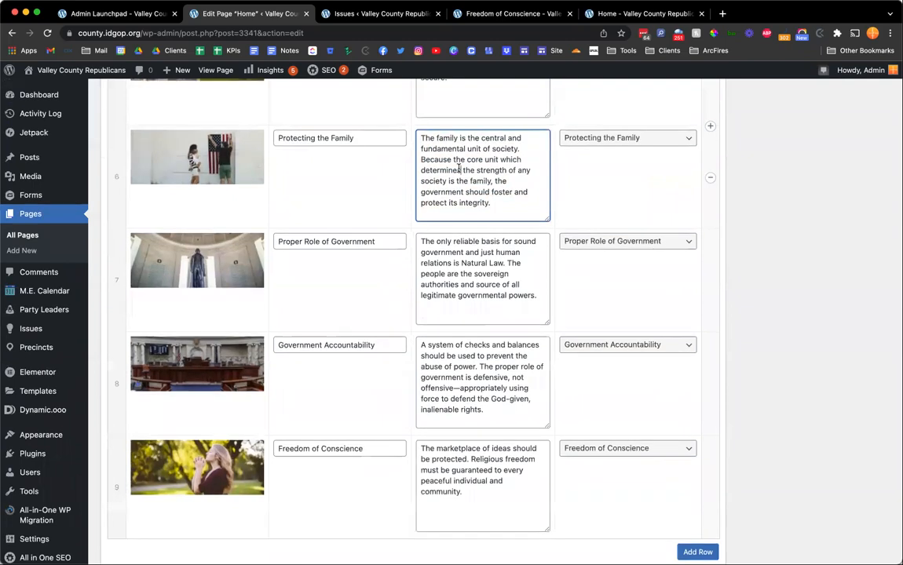
scroll(462, 171, down, 5)
click(482, 196)
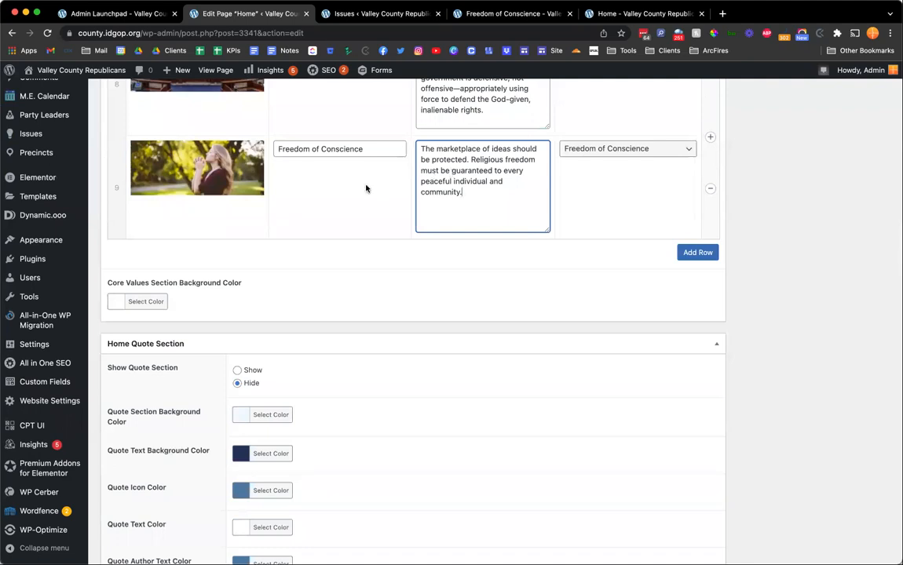
Review the visibility and color settings in the Home Quote Section and Home Quick Links Section.
scroll(366, 189, down, 6)
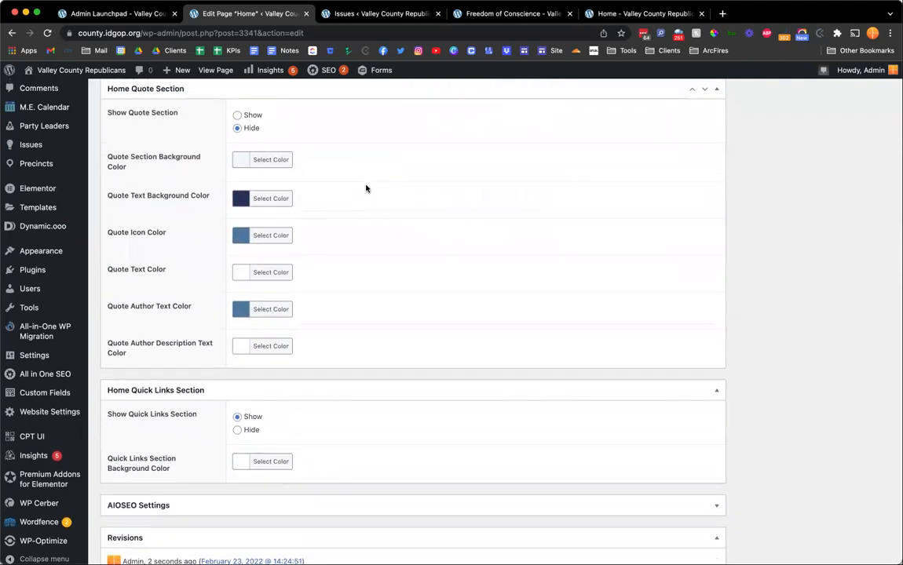
scroll(366, 189, down, 4)
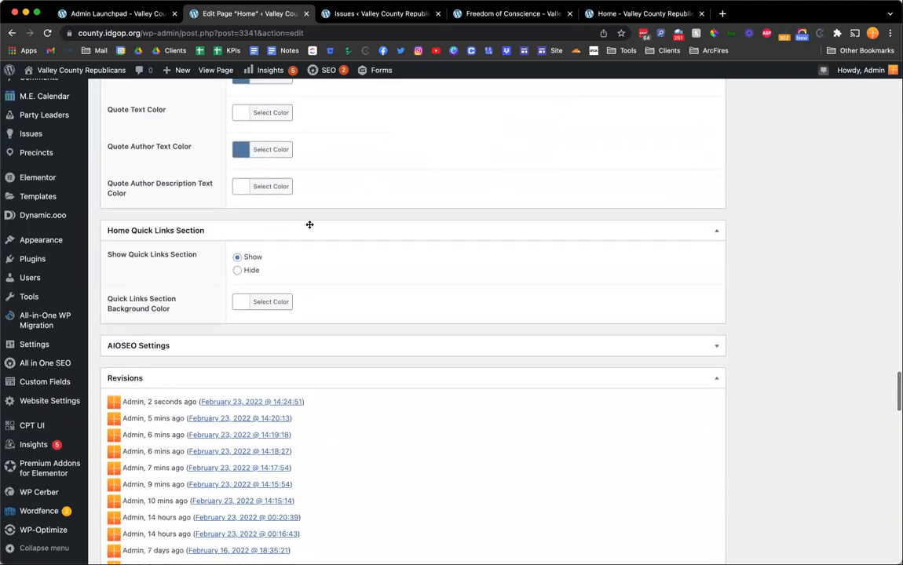
scroll(379, 303, up, 6)
scroll(380, 303, down, 2)
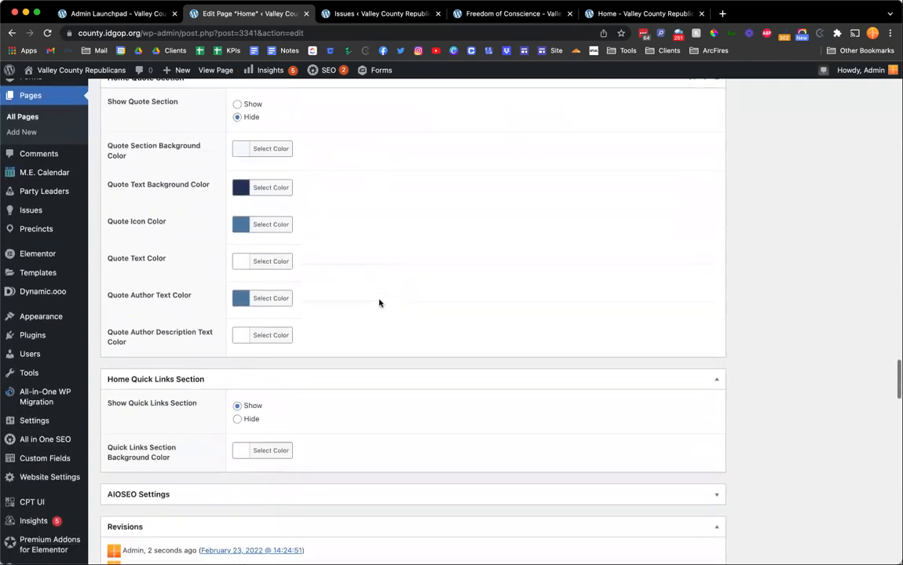
Close the Freedom of Conscience page, view Quick Links on the live home page, and return to the Home Quick Links Section settings.
key(ctrl+Tab)
key(ctrl+Tab)
key(ctrl+Tab)
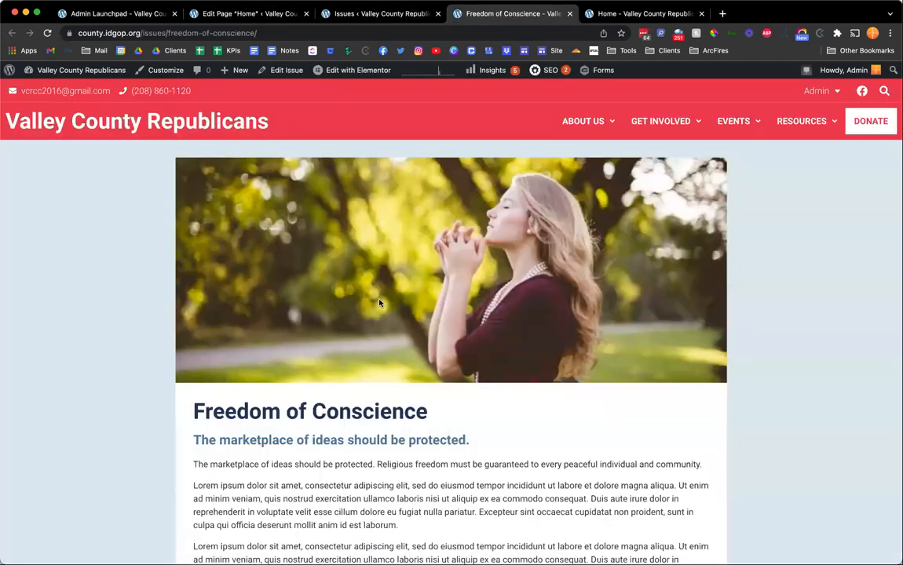
scroll(389, 349, down, 12)
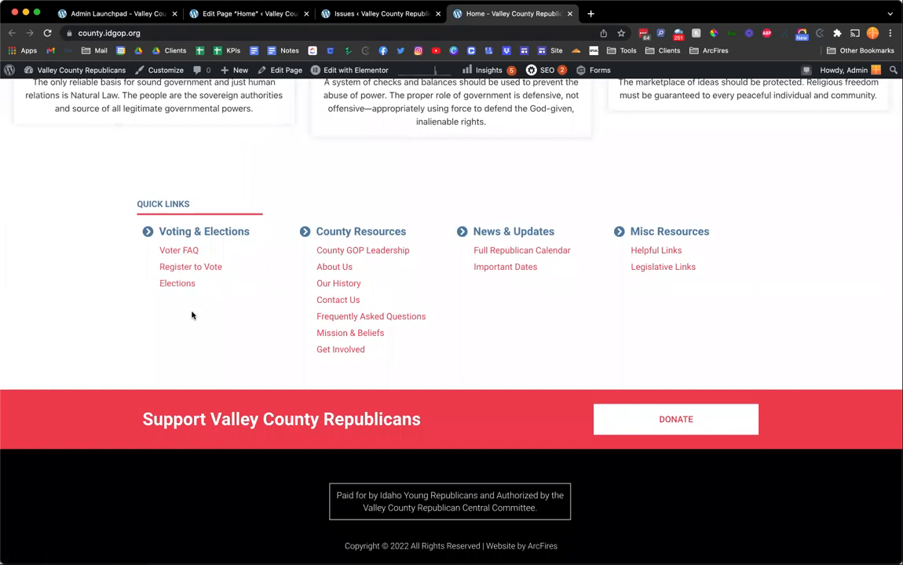
key(ctrl+shift+Tab)
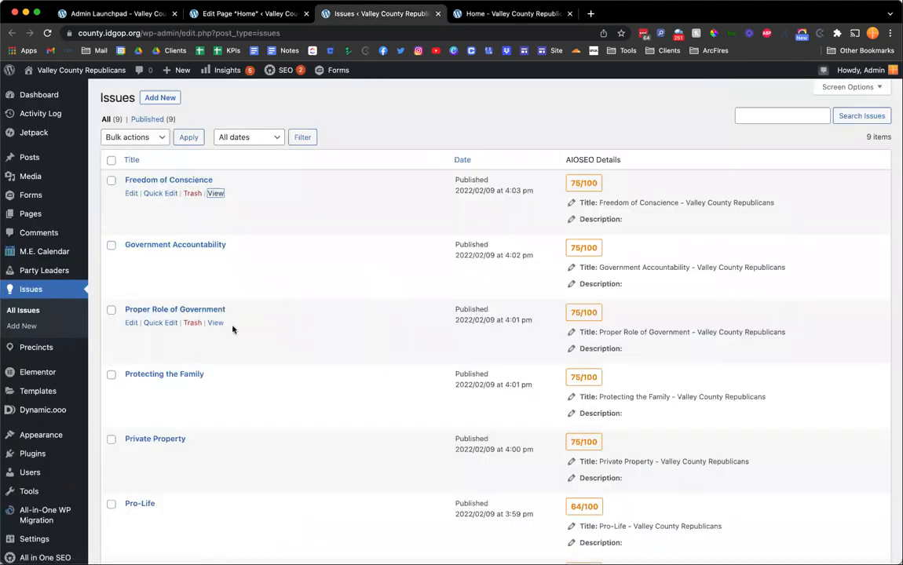
key(ctrl+shift+Tab)
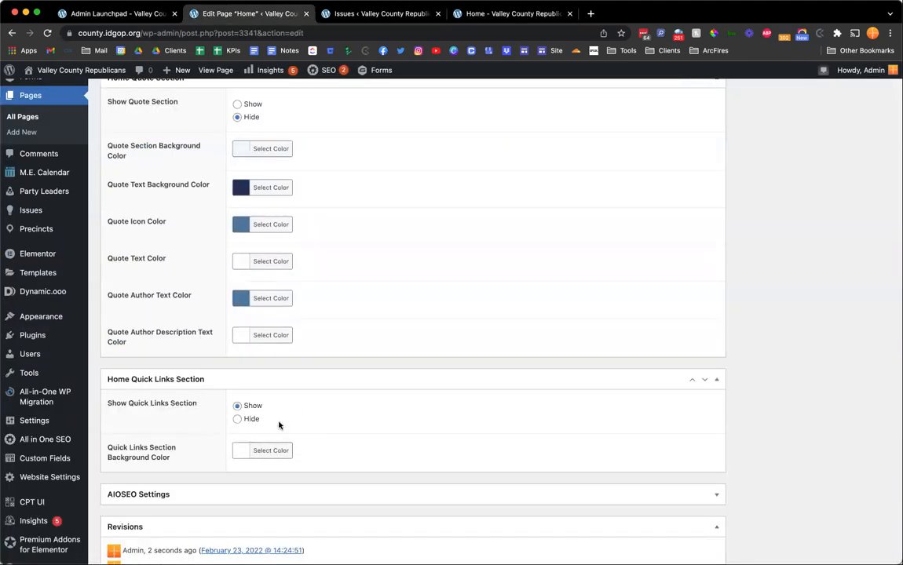
Open the site's Menus page in a separate tab and load the Quick Links - Voting & Elections menu for editing.
mouse_move(47, 316)
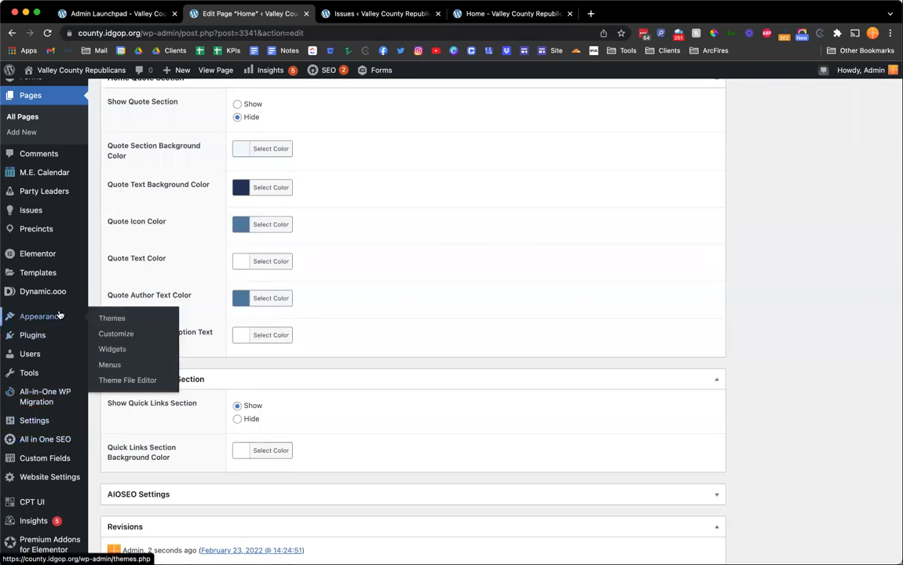
super+click(122, 367)
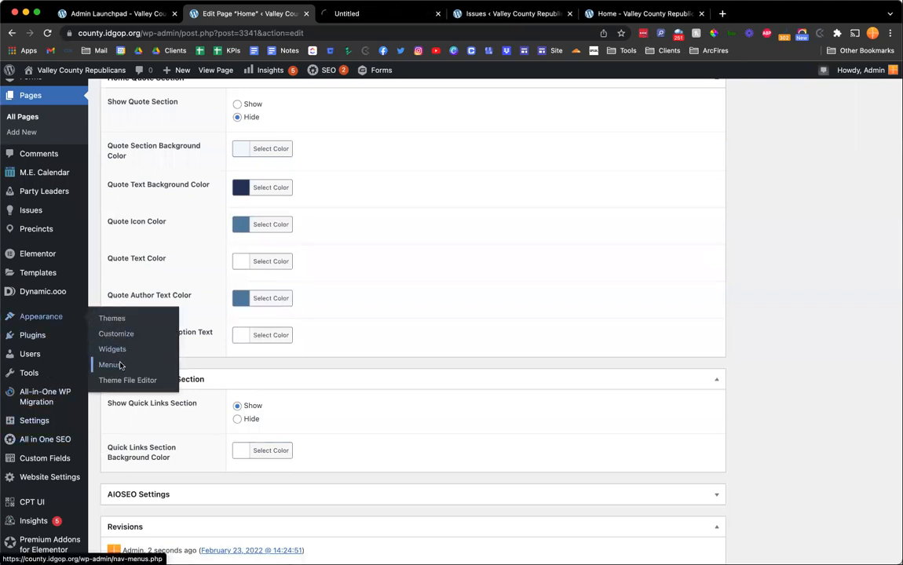
key(ctrl+Tab)
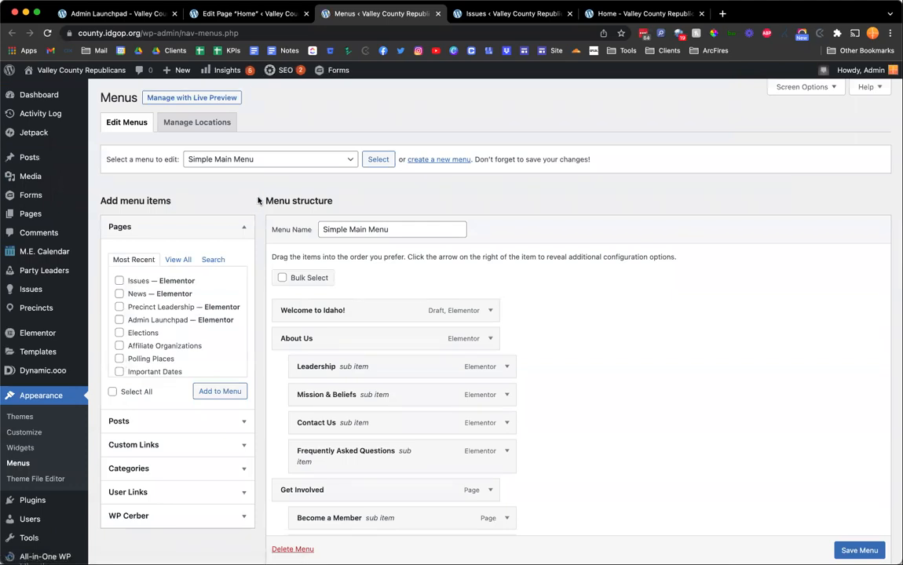
click(264, 160)
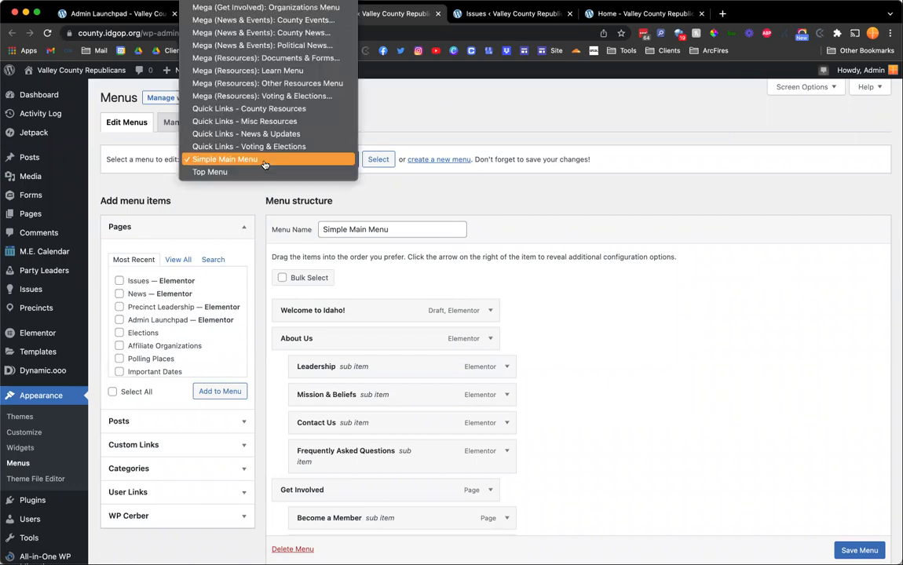
scroll(264, 165, up, 5)
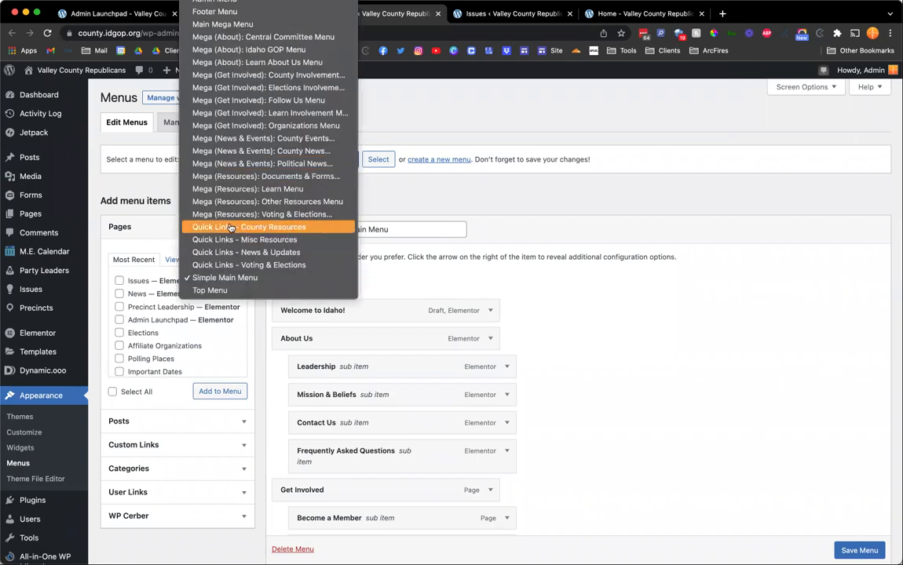
click(292, 267)
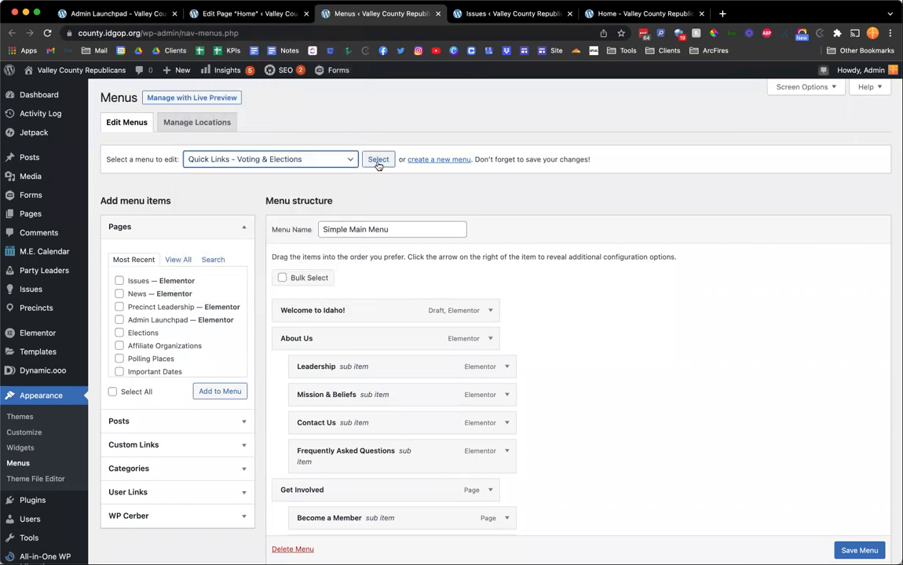
click(378, 161)
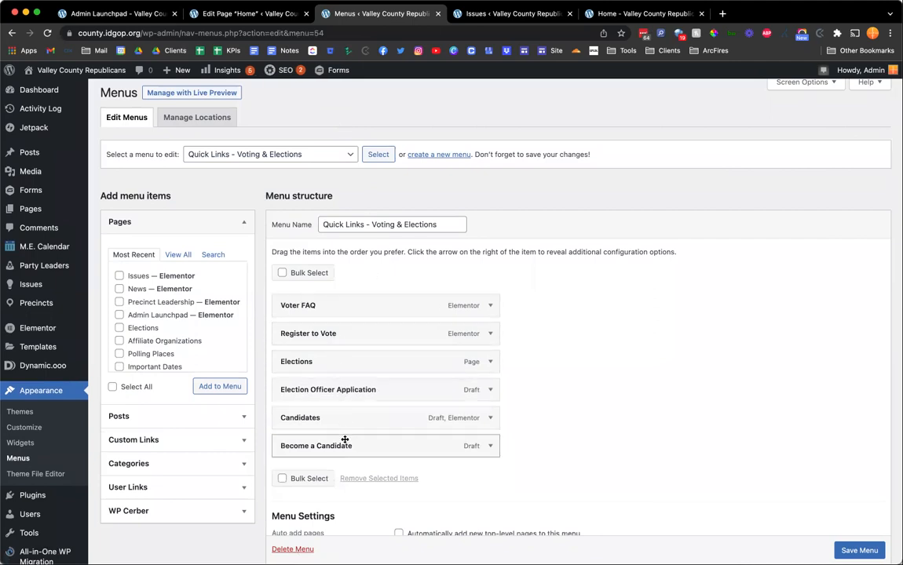
Place the live home page tab beside the Menus tab and close the Issues list.
key(ctrl+shift+Tab)
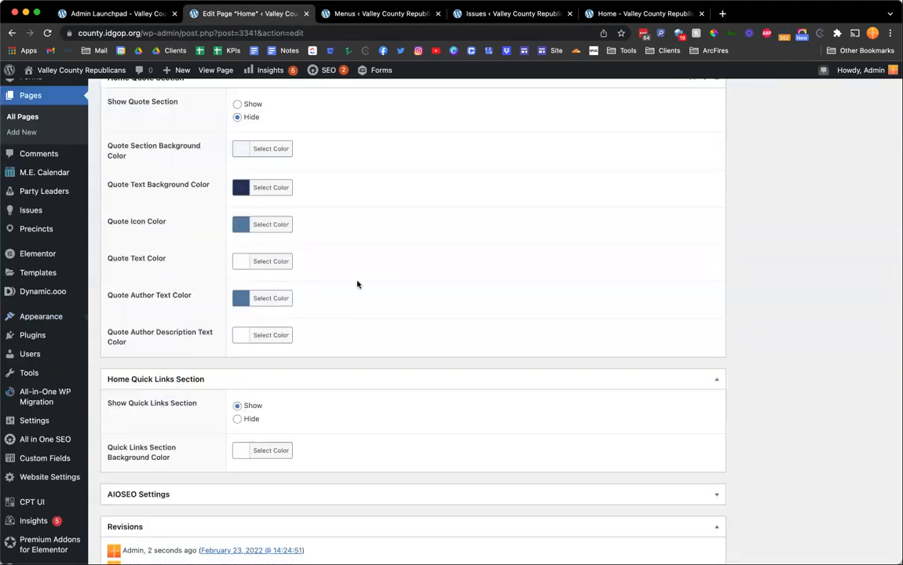
key(ctrl+Tab)
key(ctrl+Tab)
key(ctrl+Tab)
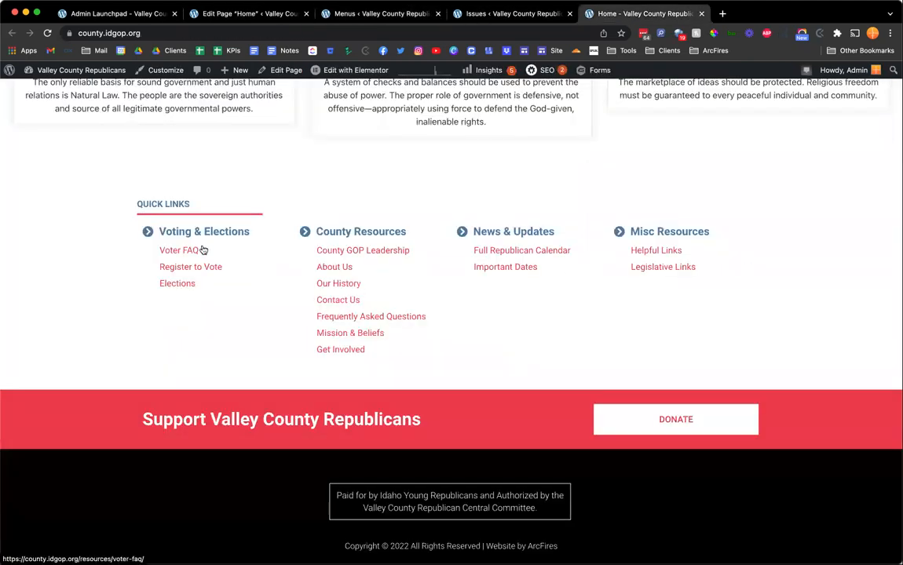
drag(597, 12, 519, 10)
key(ctrl+Tab)
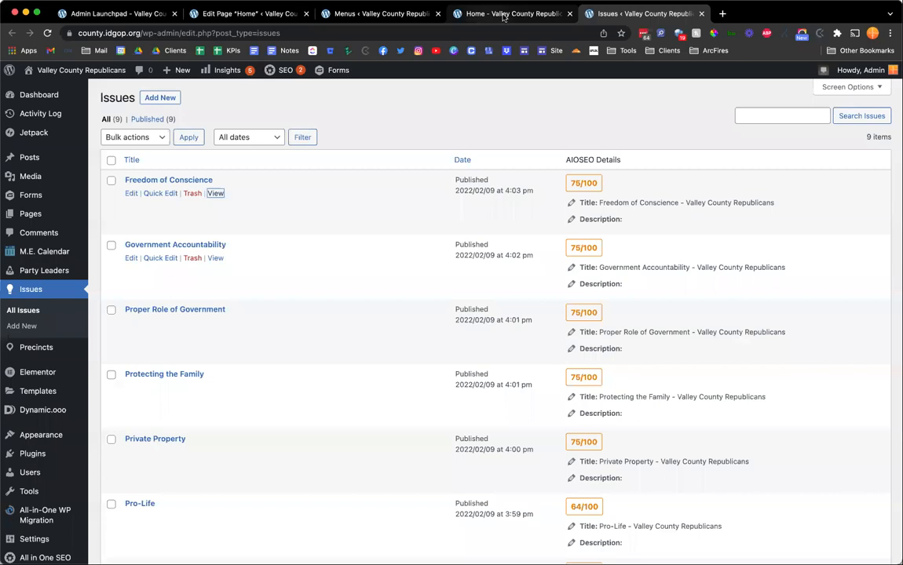
key(ctrl+w)
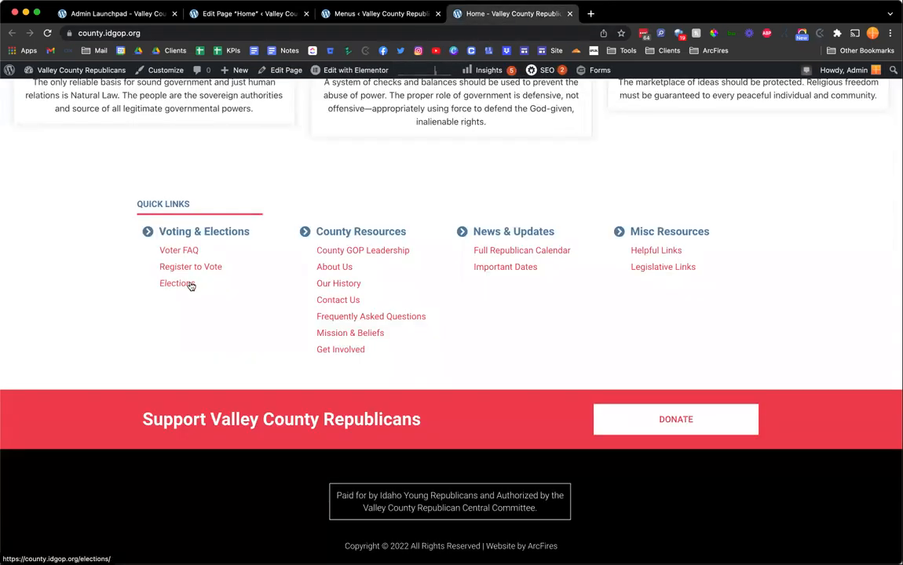
Compare the items in the Voting & Elections menu with the Quick Links on the live home page.
key(ctrl+shift+Tab)
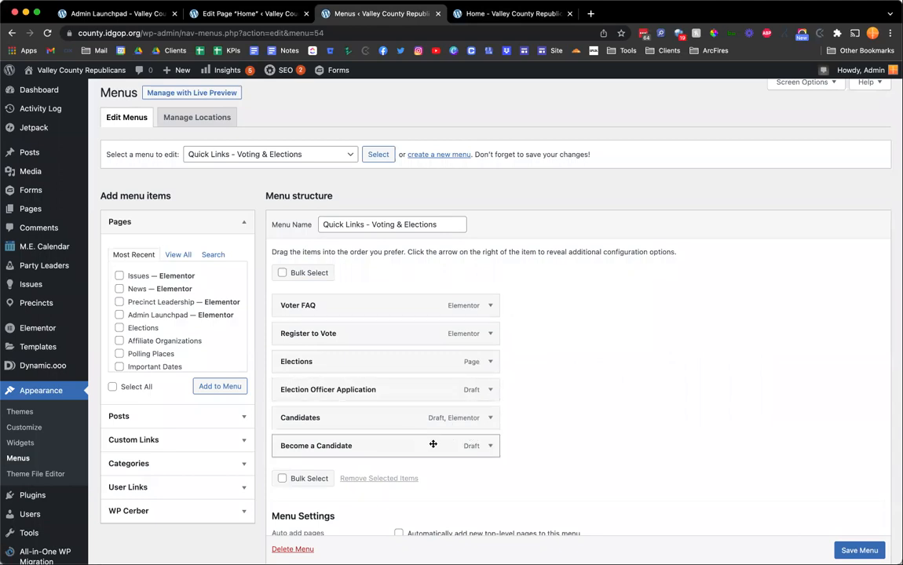
key(ctrl+Tab)
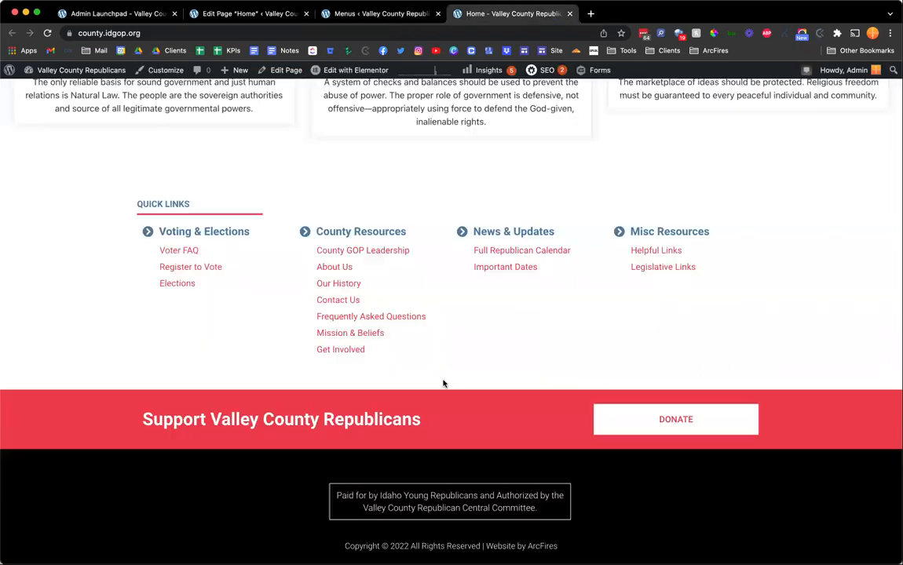
key(ctrl+shift+Tab)
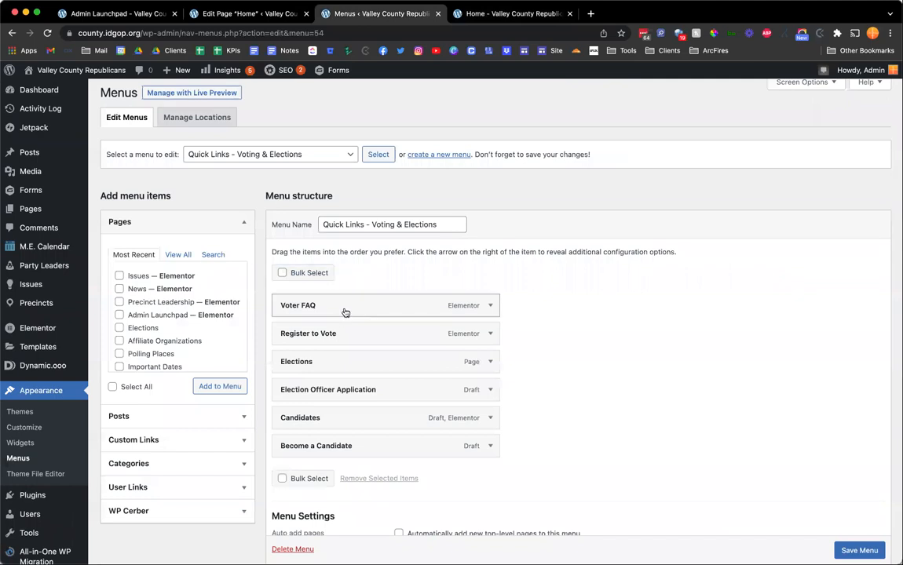
key(ctrl+Tab)
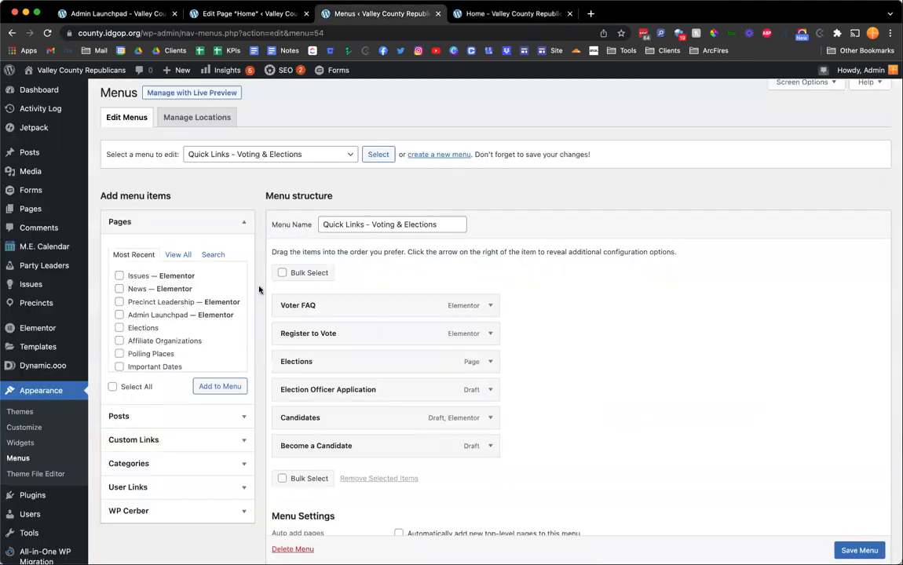
key(ctrl+shift+Tab)
Place Voter FAQ below Register to Vote as a top-level item, save the menu and reload the live home page.
drag(302, 335, 344, 335)
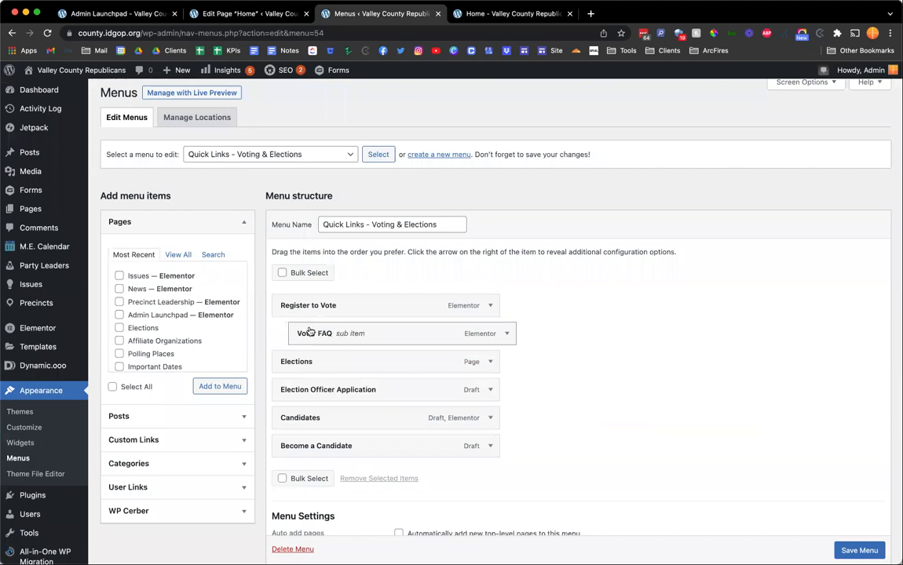
drag(347, 332, 326, 333)
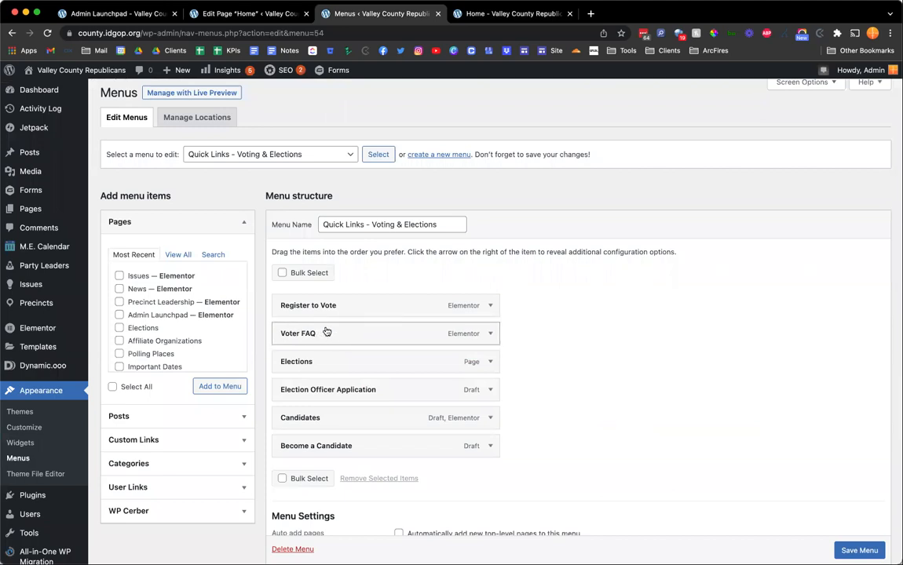
mouse_move(305, 336)
mouse_down()
mouse_move(324, 337)
mouse_move(299, 335)
mouse_up()
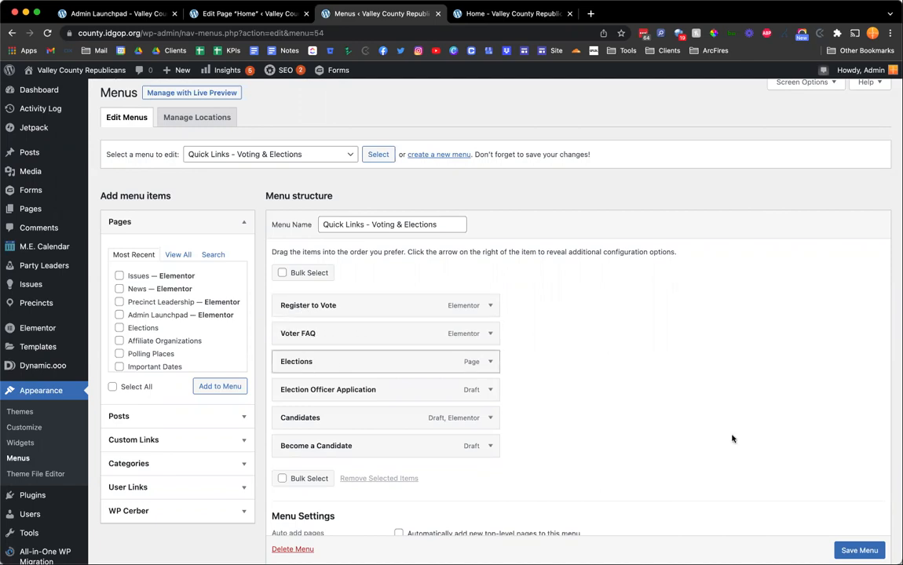
click(859, 551)
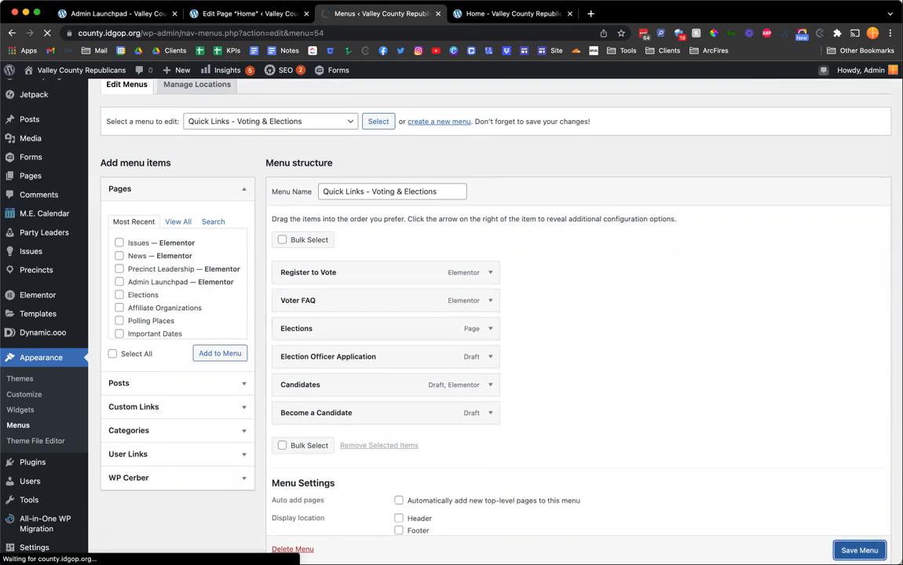
key(ctrl+Tab)
key(super+r)
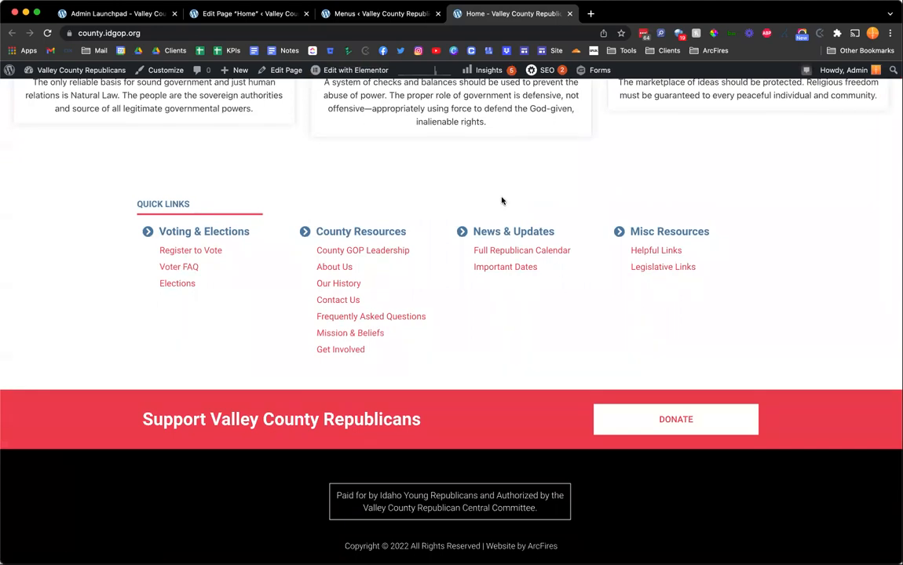
Review the Quick Links menus available for editing and glance at the Home page's section settings, keeping Voting & Elections selected.
key(ctrl+shift+Tab)
click(330, 189)
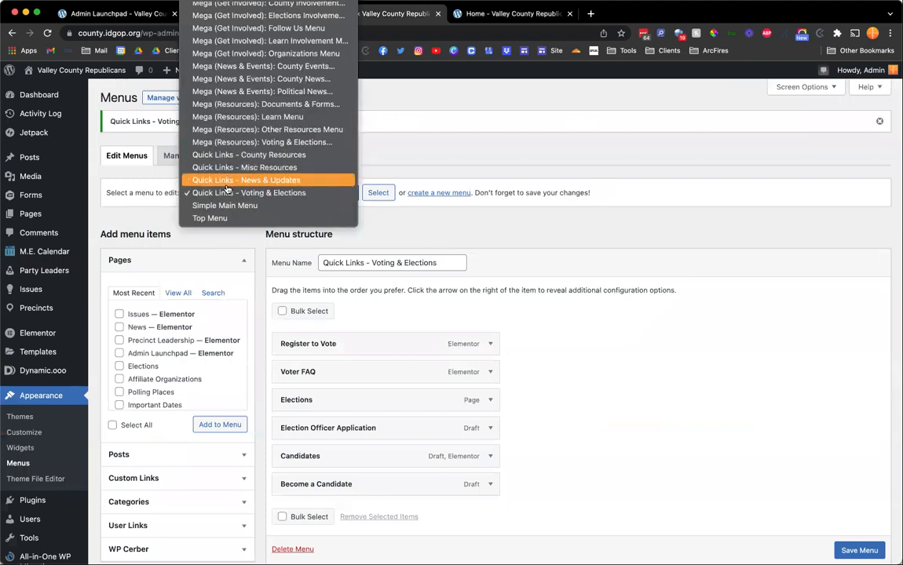
click(409, 153)
key(ctrl+shift+Tab)
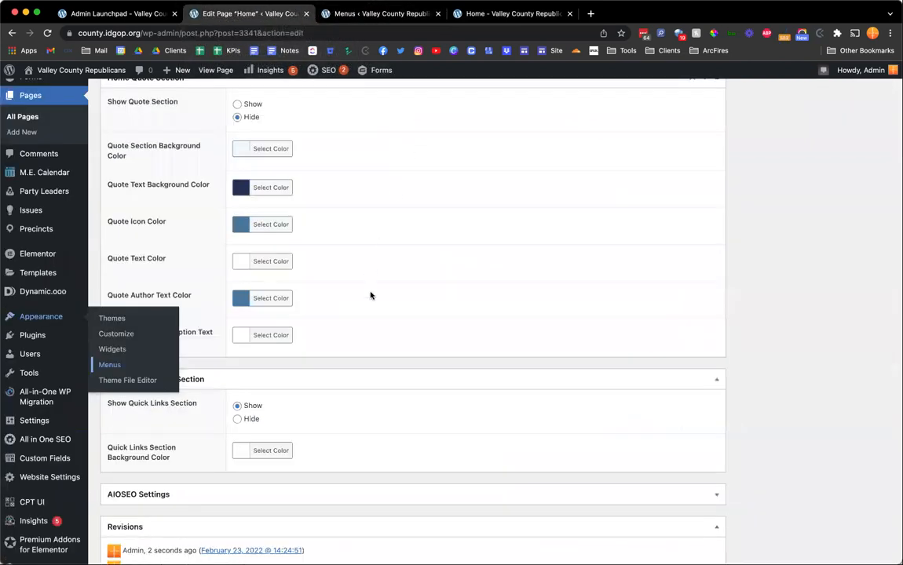
key(ctrl+Tab)
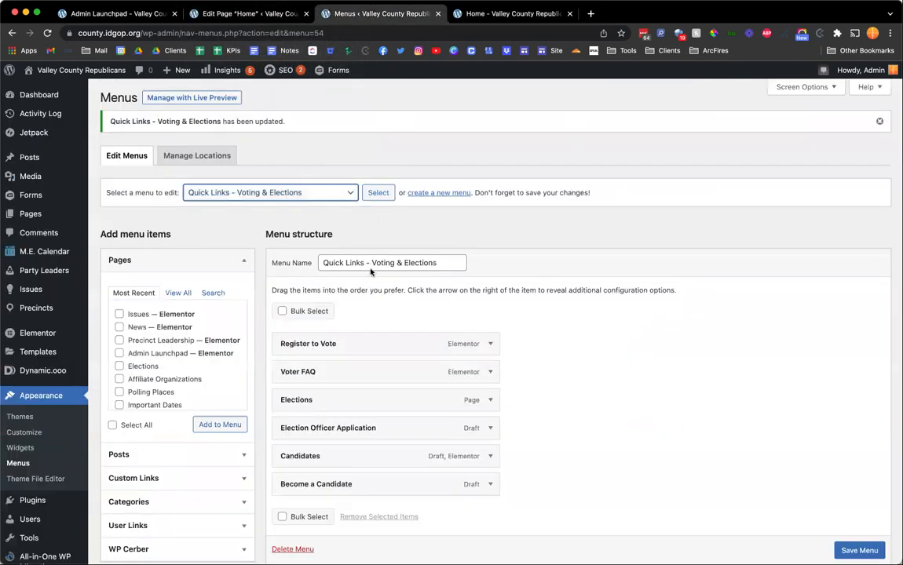
click(380, 235)
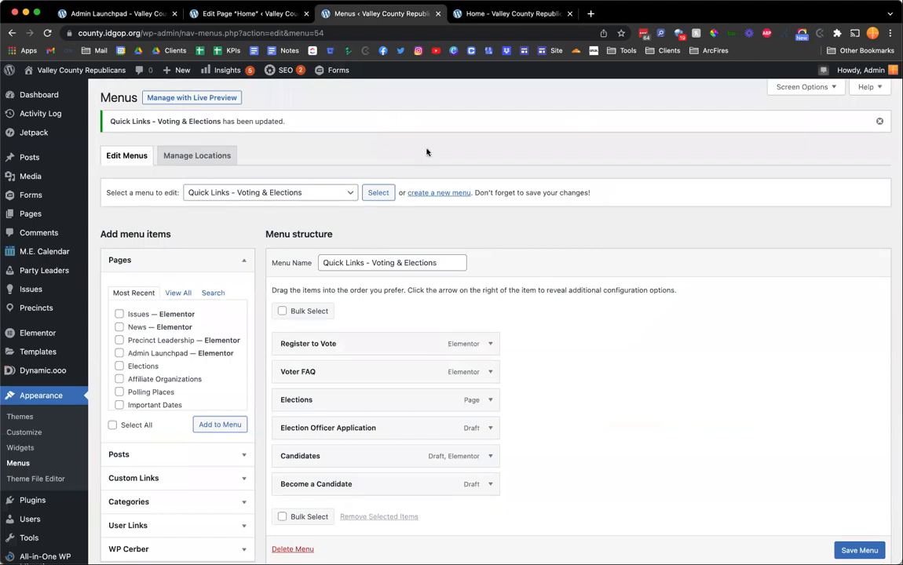
Check the live Quick Links against the Voting & Elections menu and the Show Quick Links Section setting.
key(ctrl+Tab)
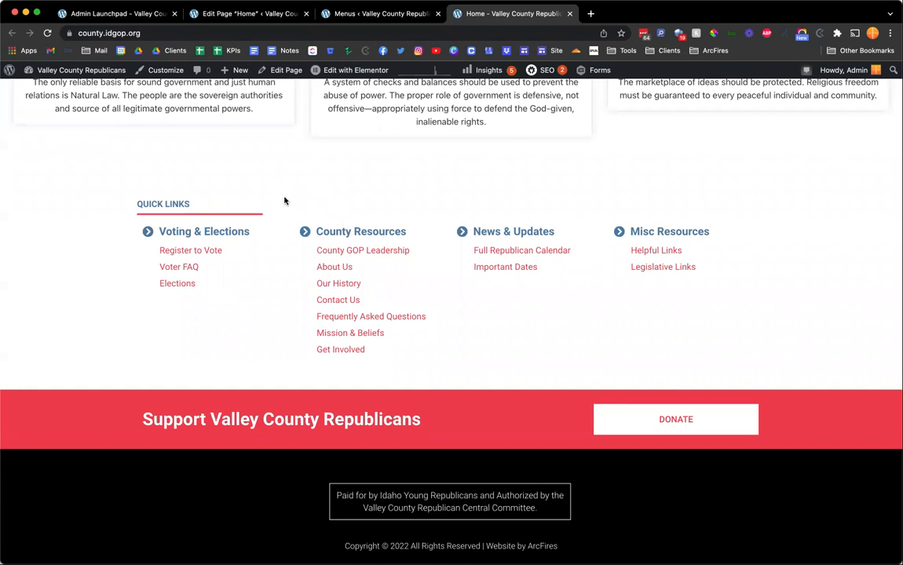
key(ctrl+shift+Tab)
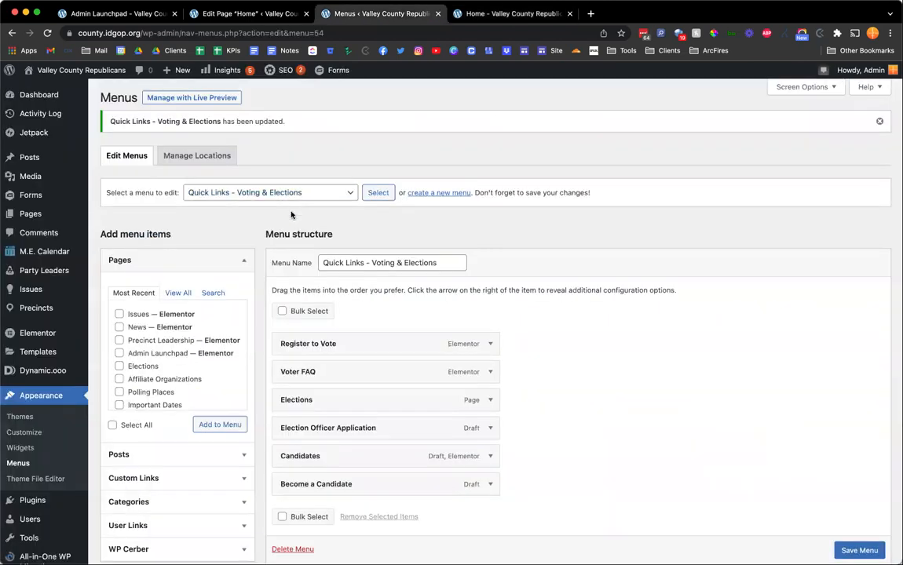
key(ctrl+Tab)
key(ctrl+shift+Tab)
key(ctrl+shift+Tab)
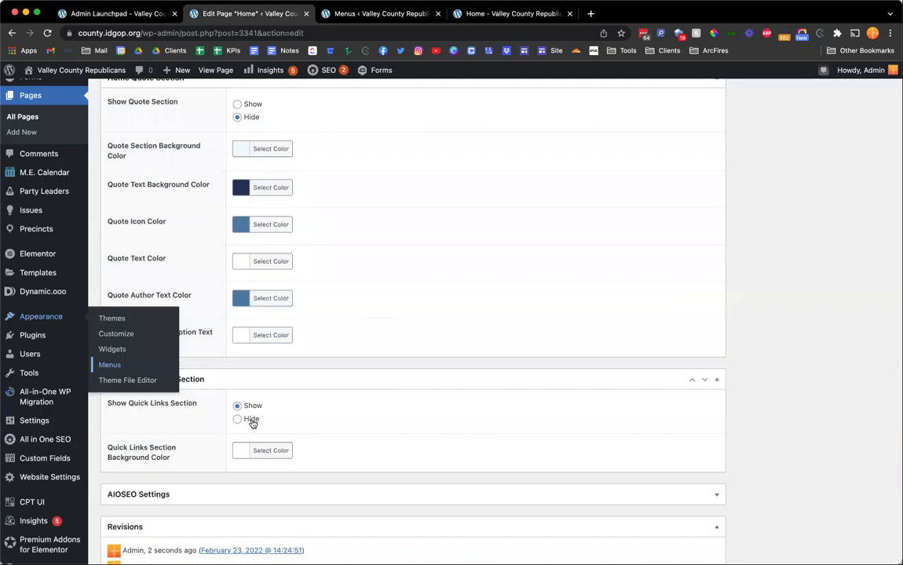
key(ctrl+Tab)
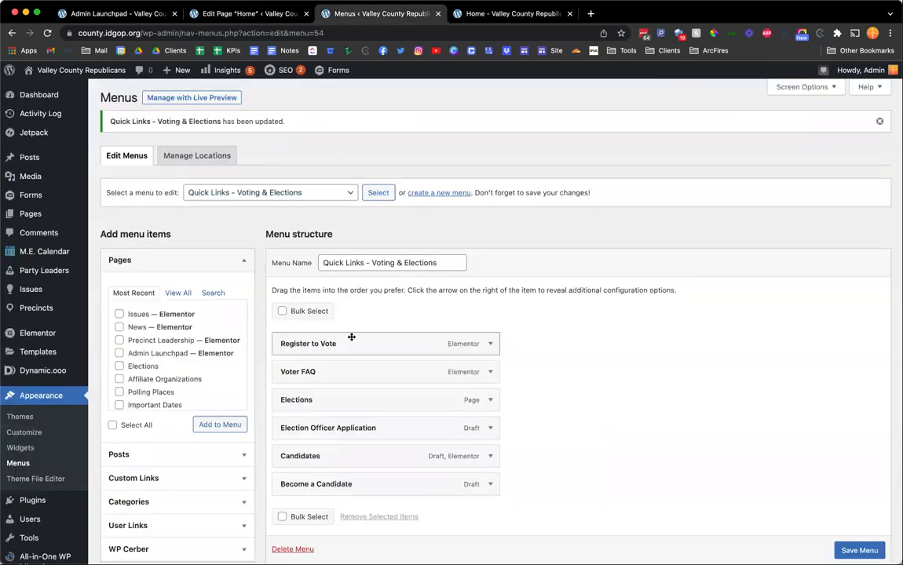
Examine the pages that can be added to the Voting & Elections menu, in both the complete and most recent lists.
scroll(311, 270, down, 1)
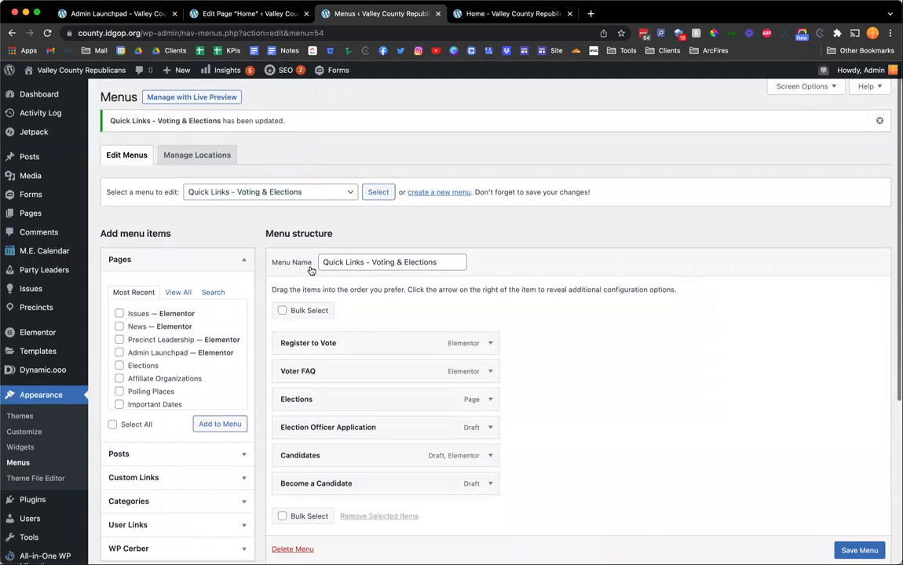
scroll(299, 268, down, 3)
click(211, 217)
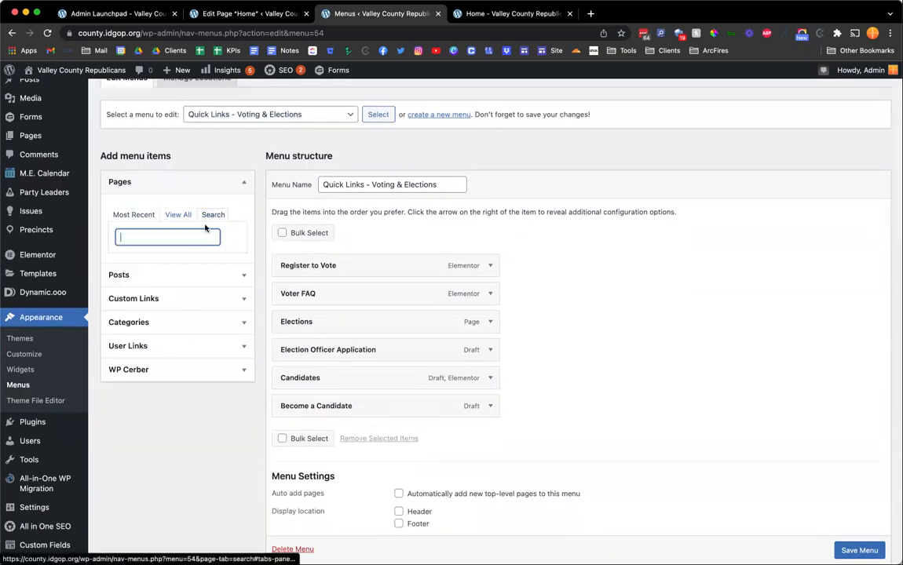
click(183, 218)
scroll(185, 299, down, 8)
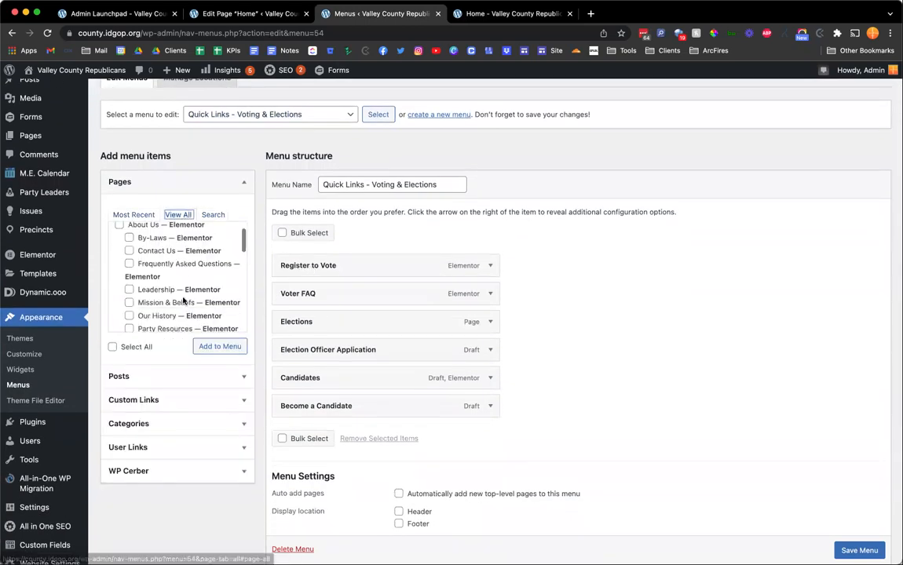
scroll(185, 301, up, 5)
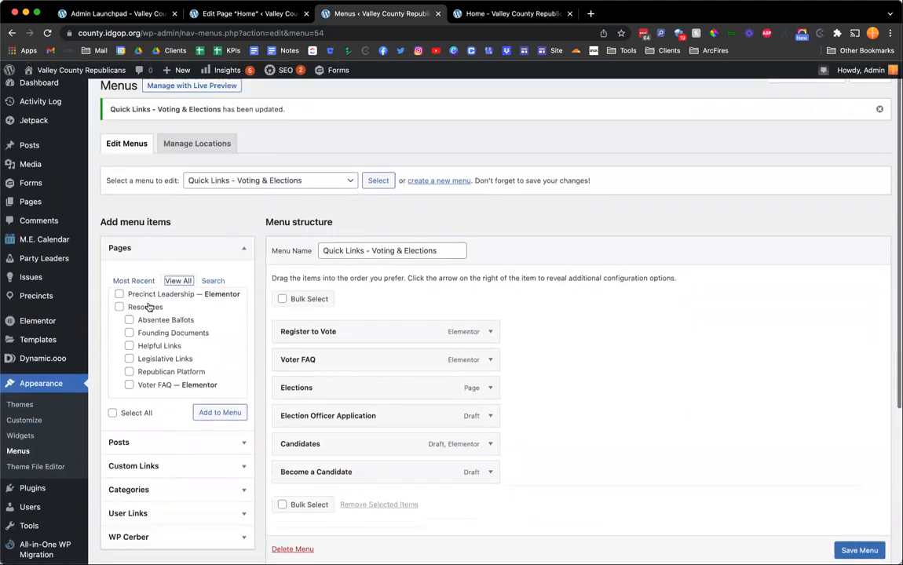
scroll(149, 306, up, 3)
scroll(148, 330, up, 3)
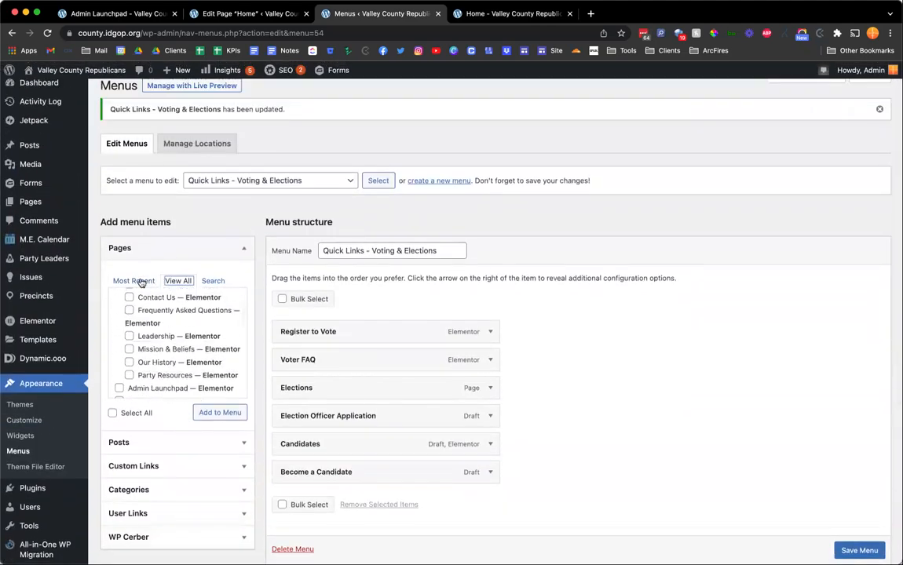
click(134, 280)
scroll(173, 342, down, 5)
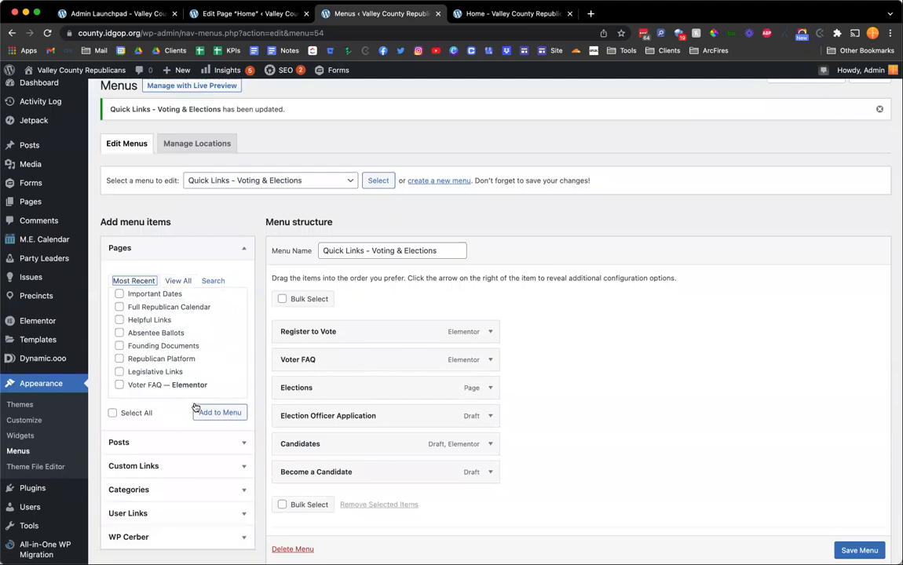
click(230, 471)
scroll(233, 473, down, 1)
click(169, 308)
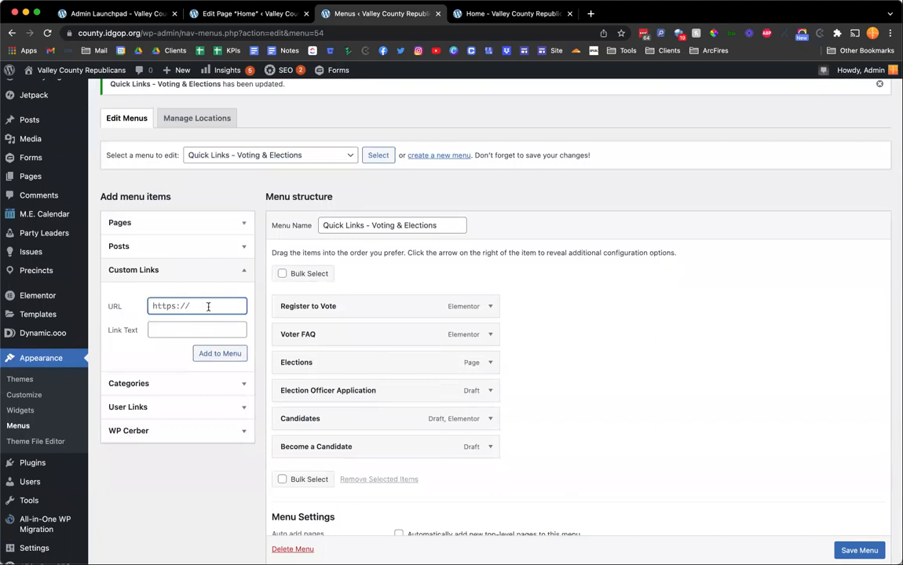
text(https://i)
text(dgop.org)
key(Tab)
text(S)
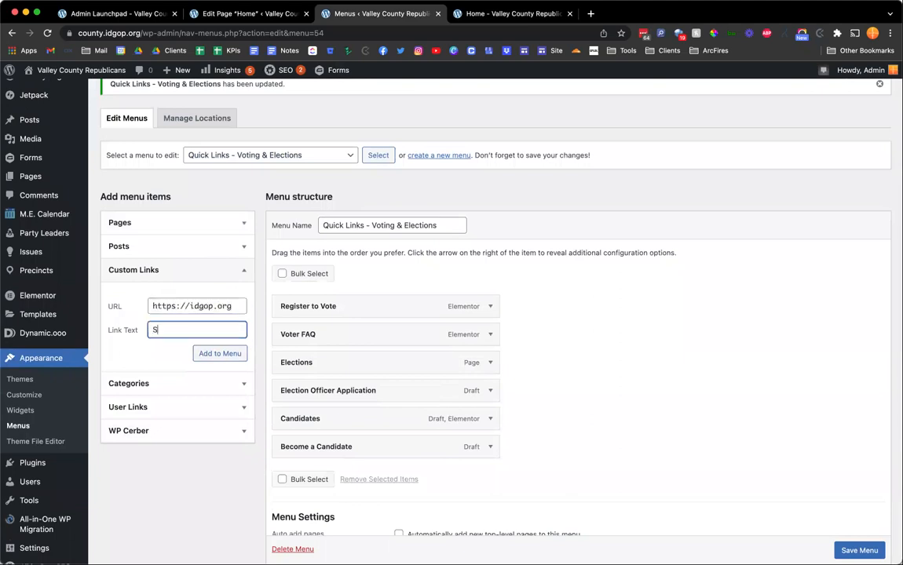
text(tate Party Website)
click(229, 355)
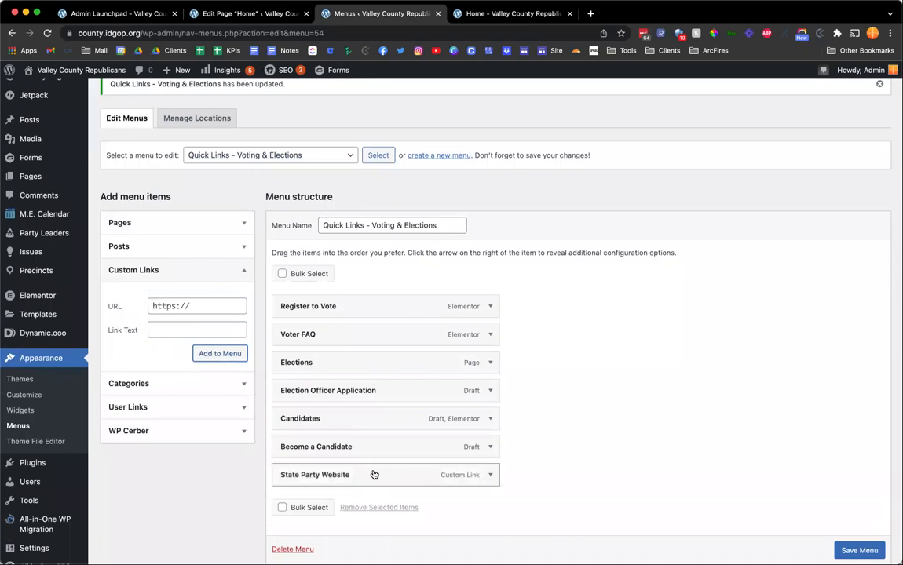
drag(373, 476, 373, 333)
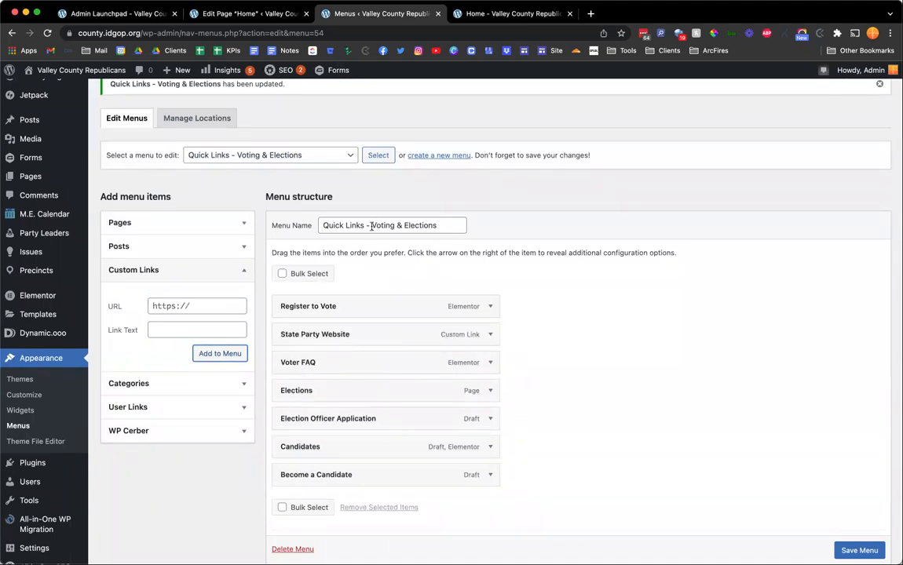
Remove the State Party Website link from the Voting & Elections quick links and save the menu.
click(490, 334)
scroll(486, 341, down, 3)
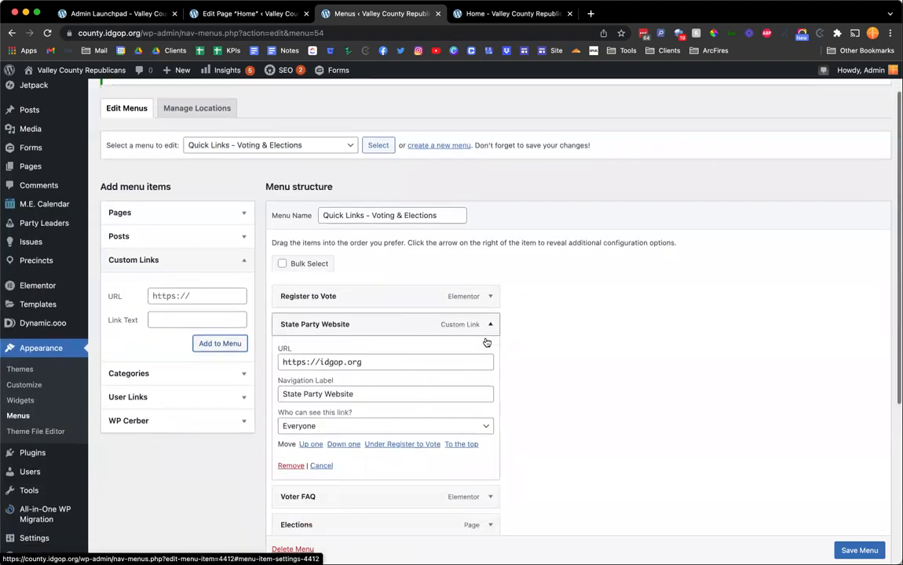
click(303, 389)
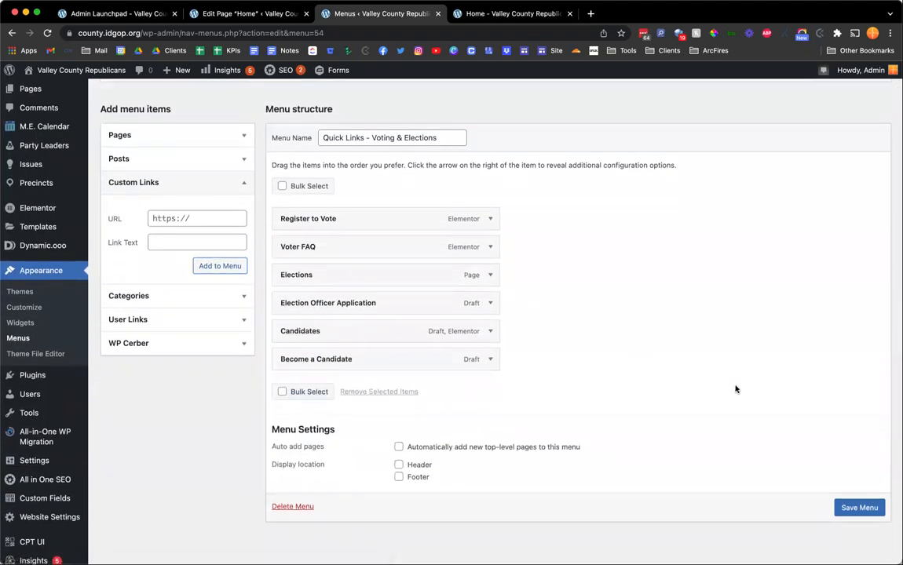
click(861, 508)
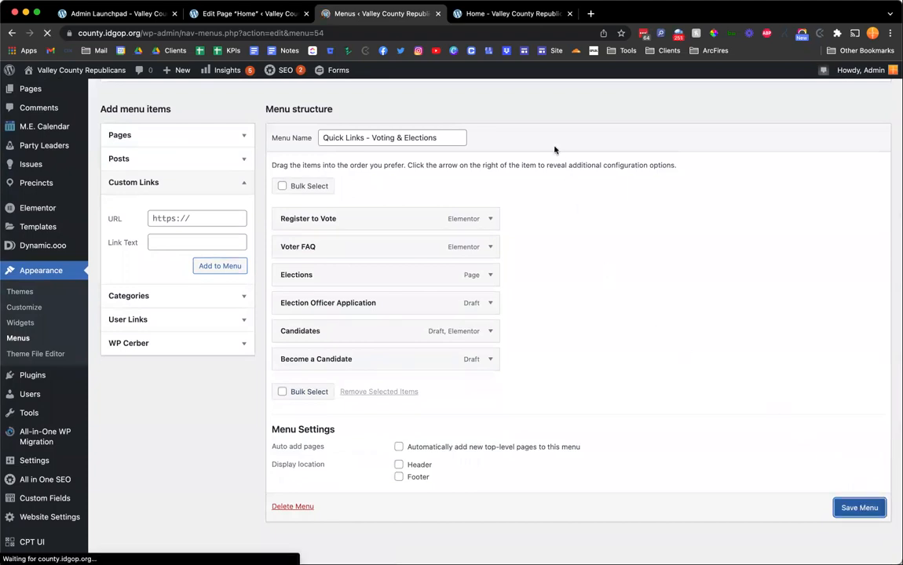
Review the live home page's sections between the Quick Links near the footer and the header with its welcome area.
key(super+2)
key(super+4)
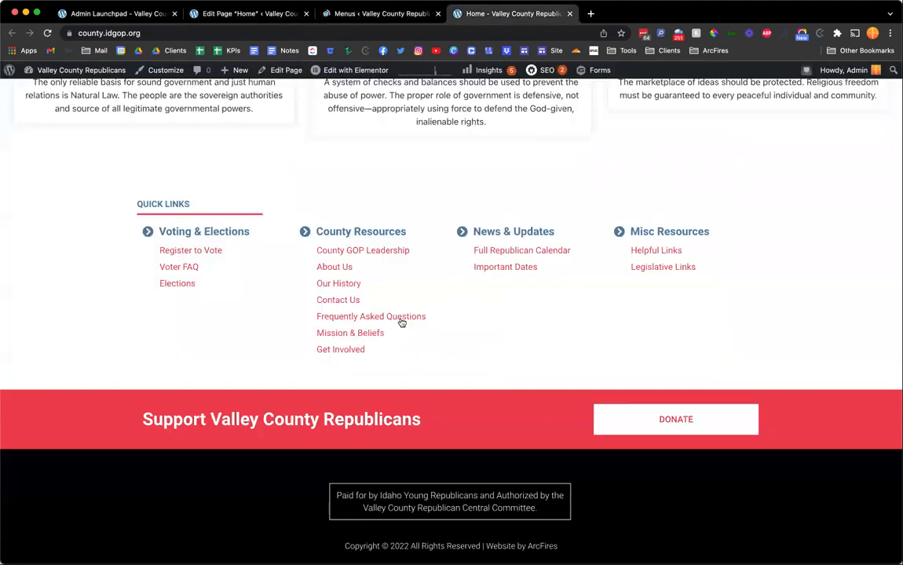
scroll(448, 258, up, 5)
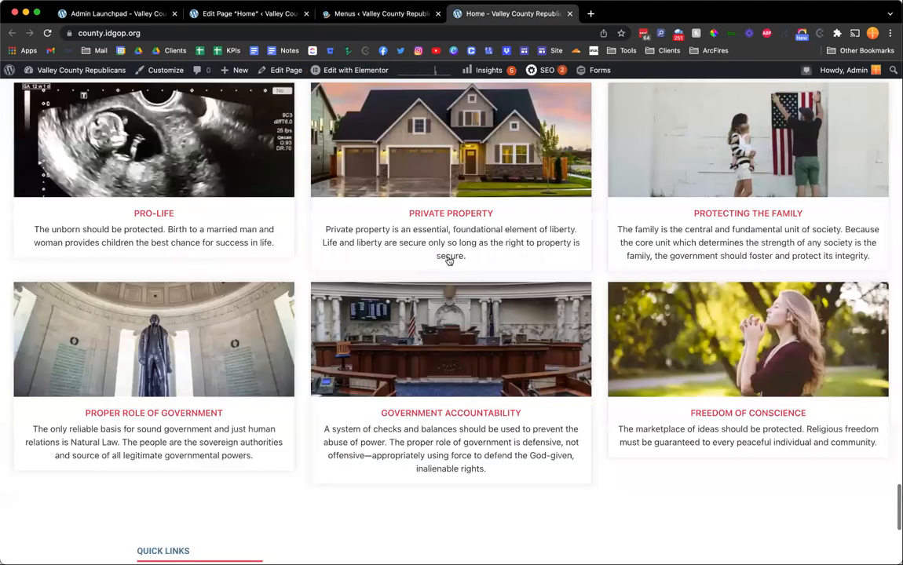
scroll(450, 260, up, 10)
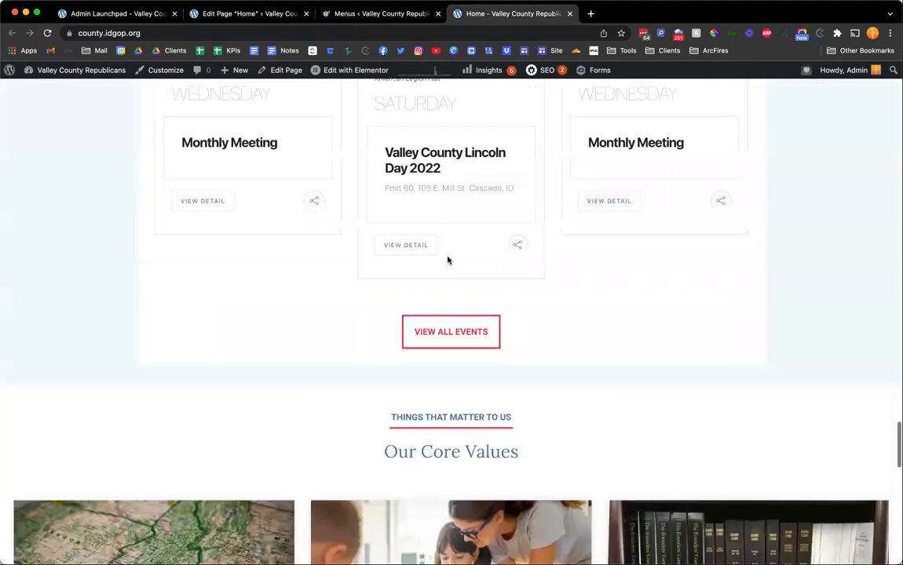
scroll(448, 260, up, 15)
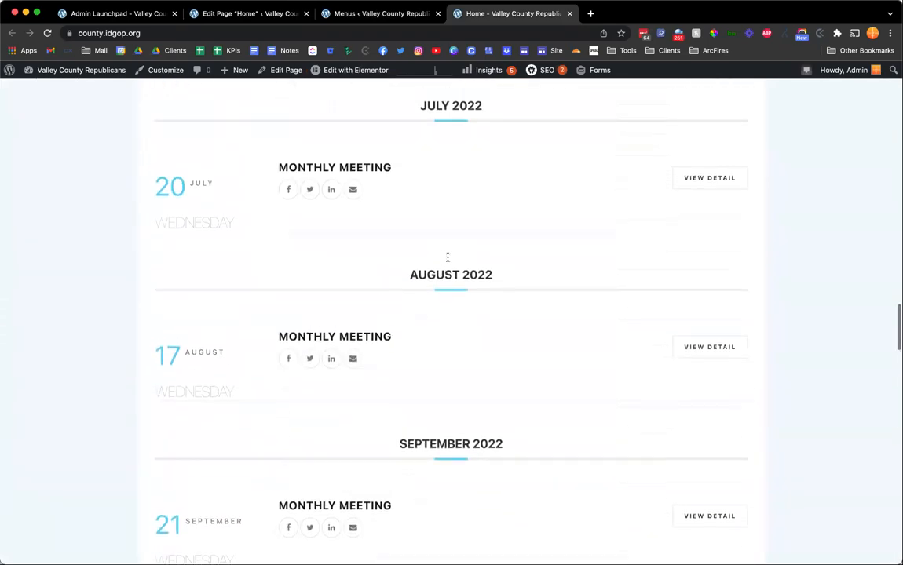
scroll(448, 260, up, 15)
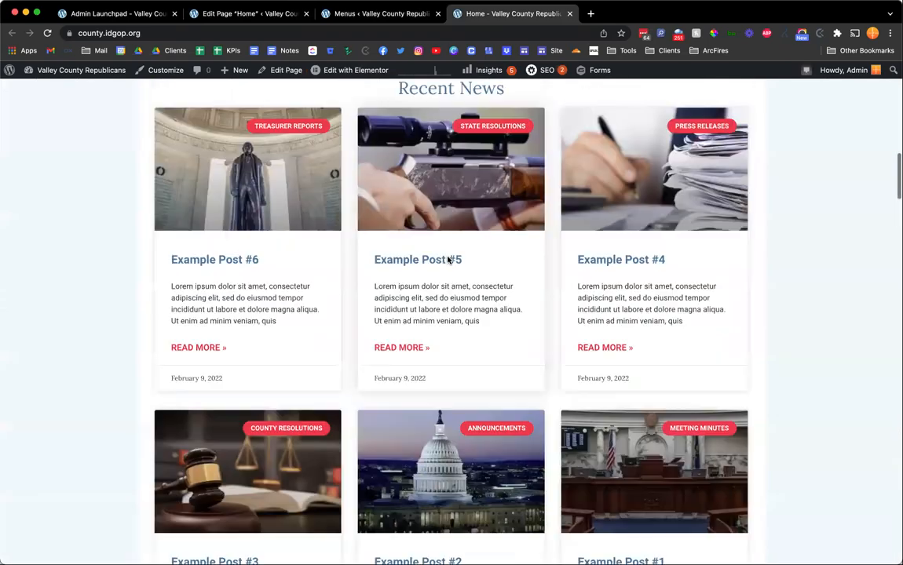
scroll(447, 258, up, 5)
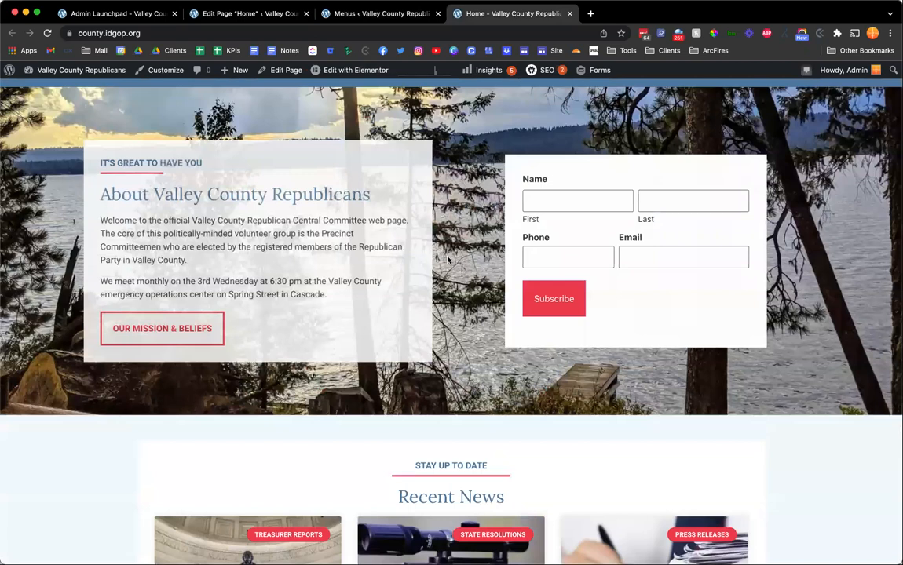
scroll(447, 257, up, 10)
scroll(369, 174, up, 2)
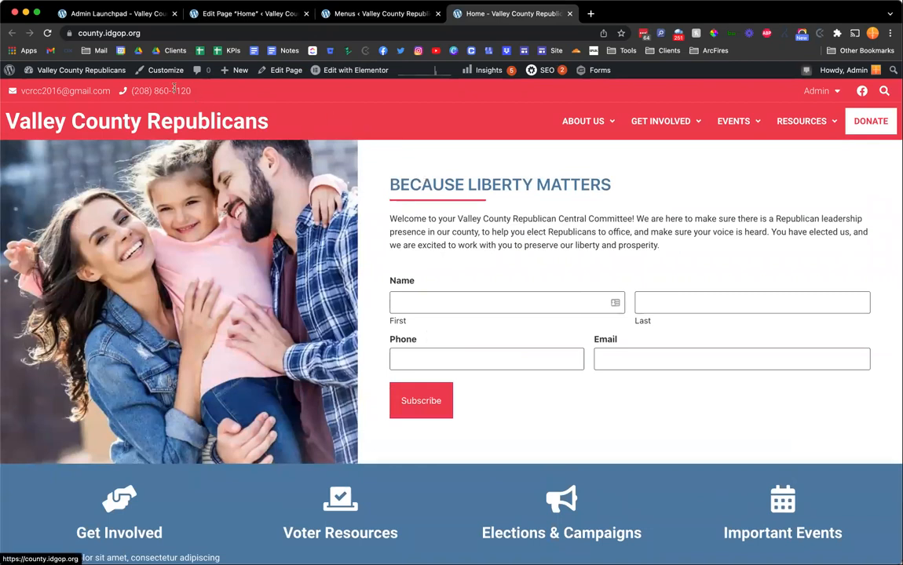
scroll(317, 136, down, 15)
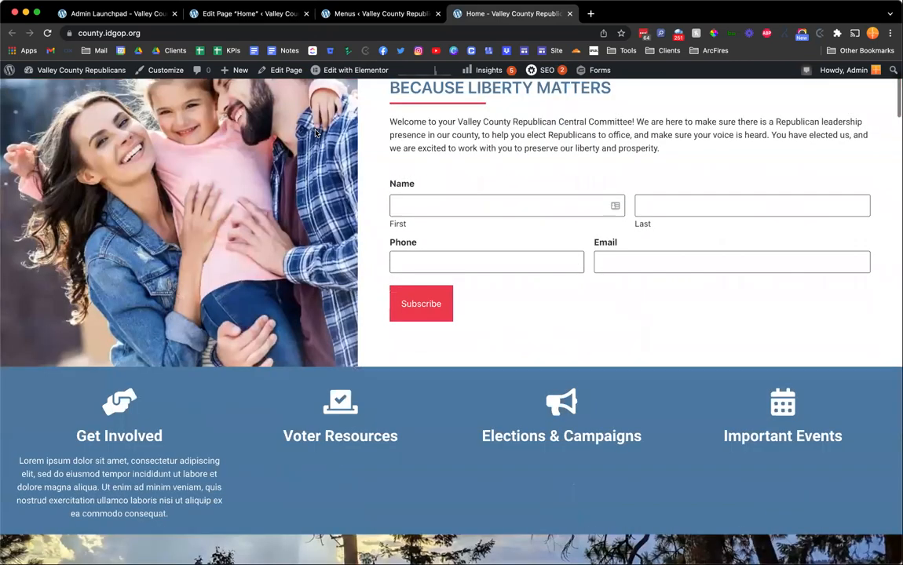
scroll(300, 427, down, 20)
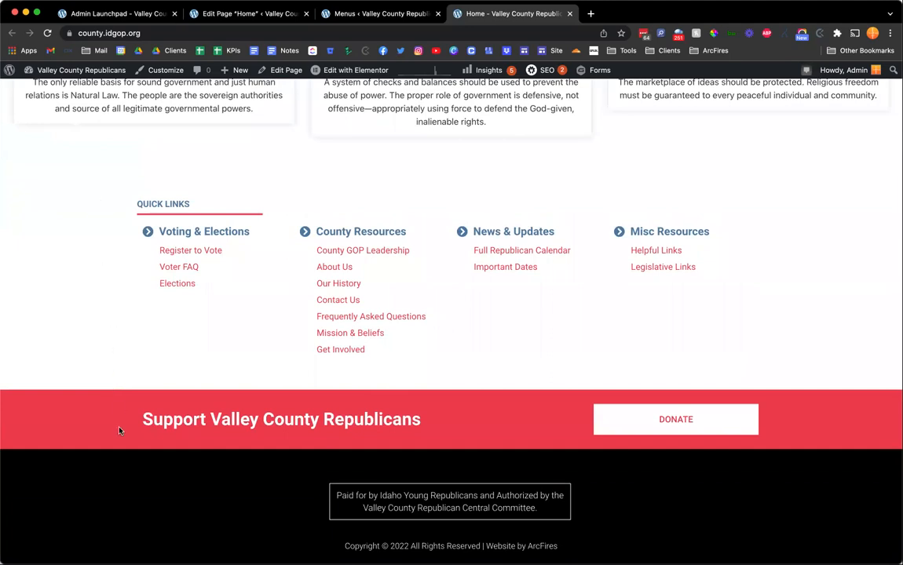
scroll(132, 439, up, 5)
scroll(156, 377, up, 10)
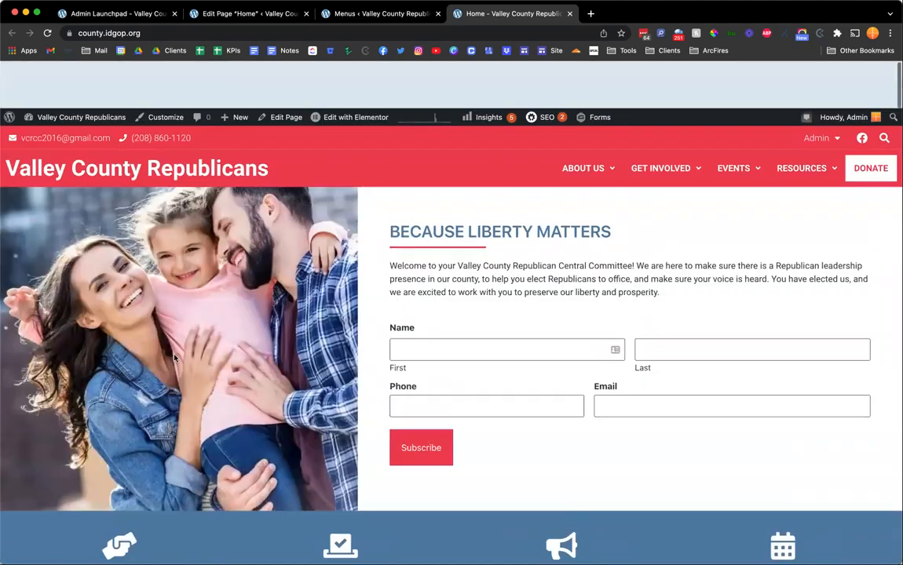